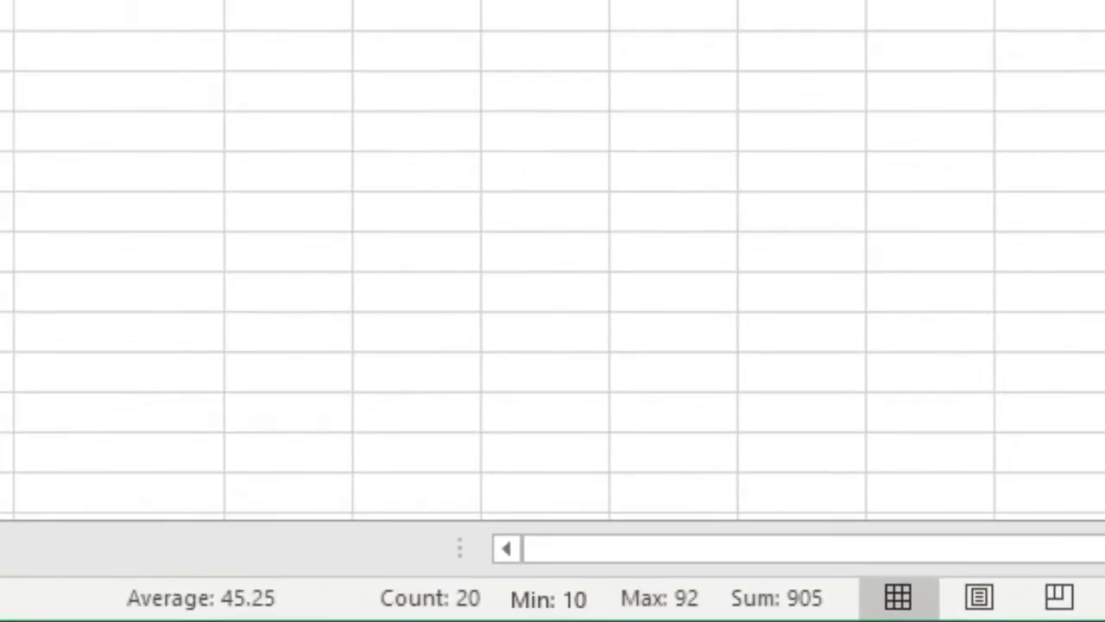
- Label cell D4 "average * count" and widen column D to fit the text
click(228, 197)
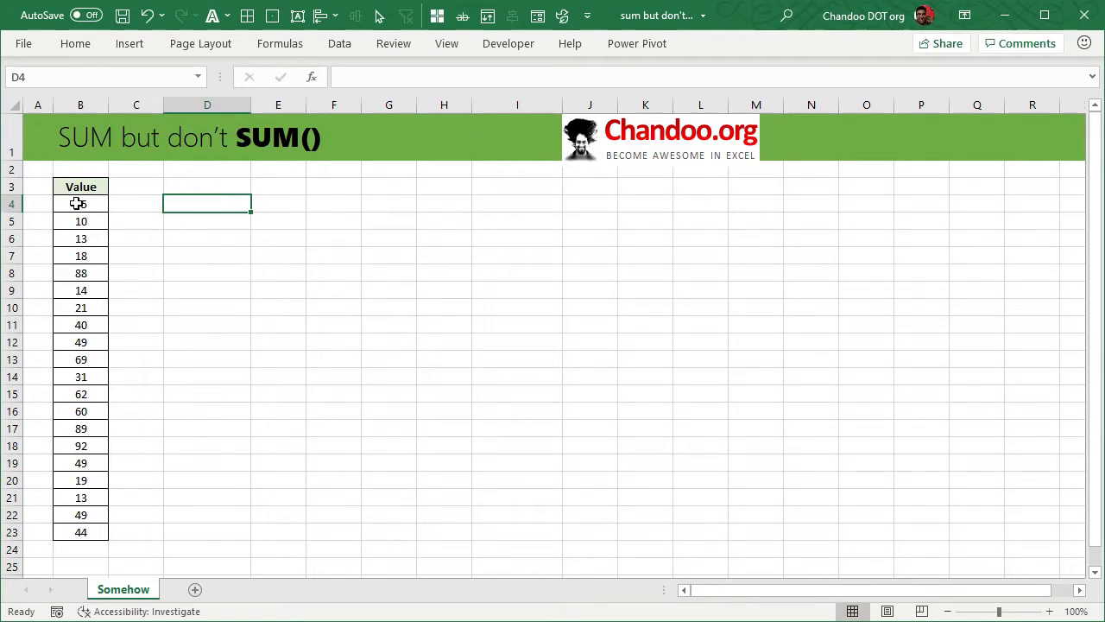
text(=a)
key(BackSpace)
key(Escape)
text(a)
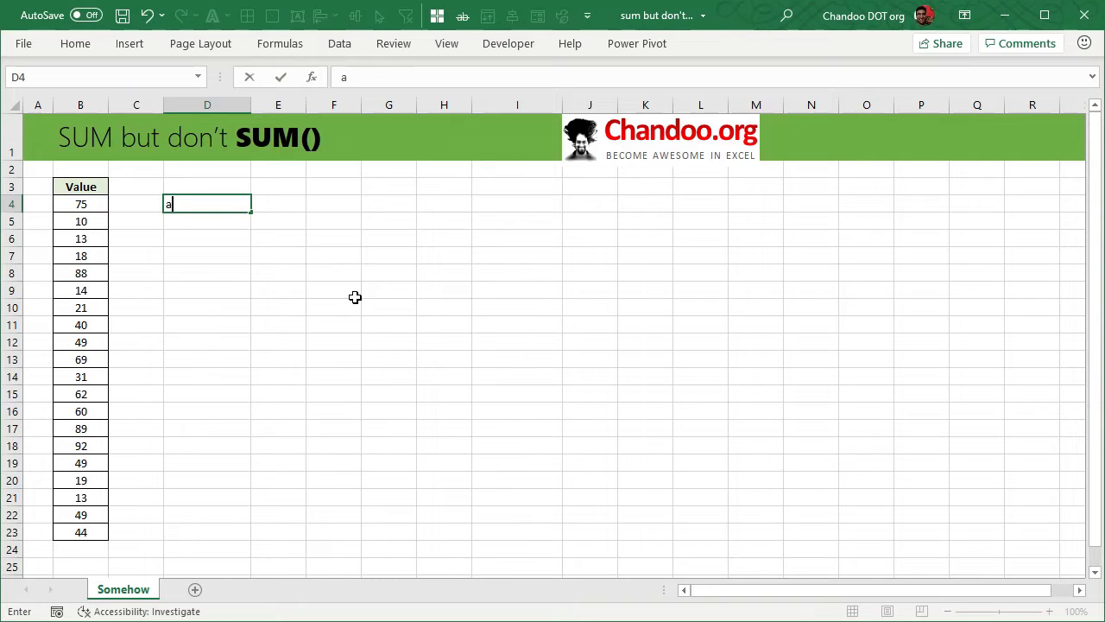
text(verea)
key(BackSpace)
key(BackSpace)
text(age * count)
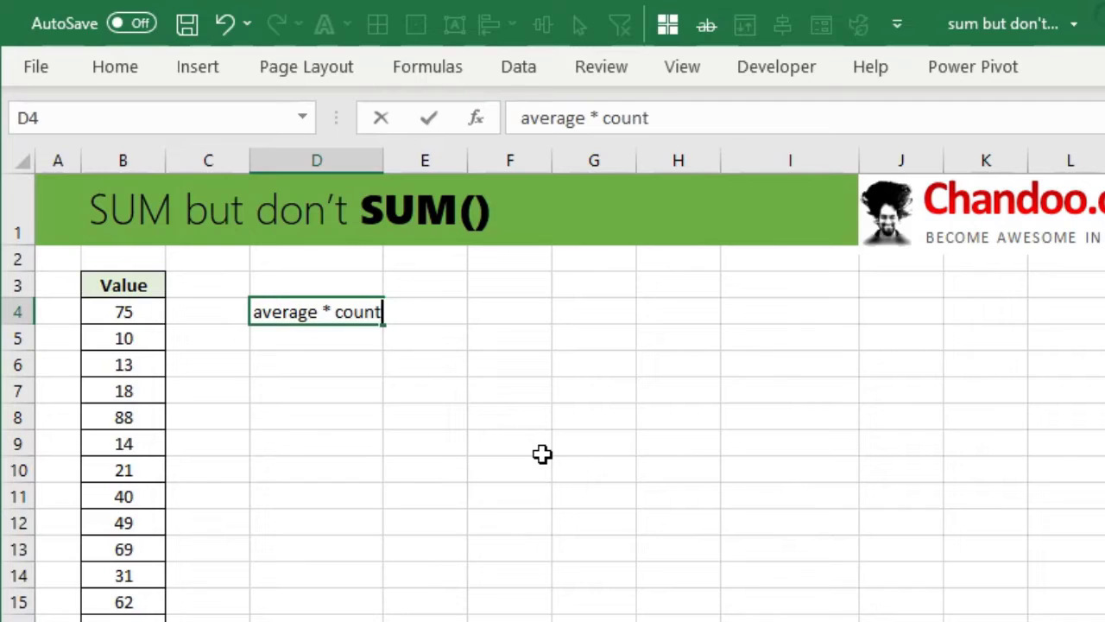
key(Tab)
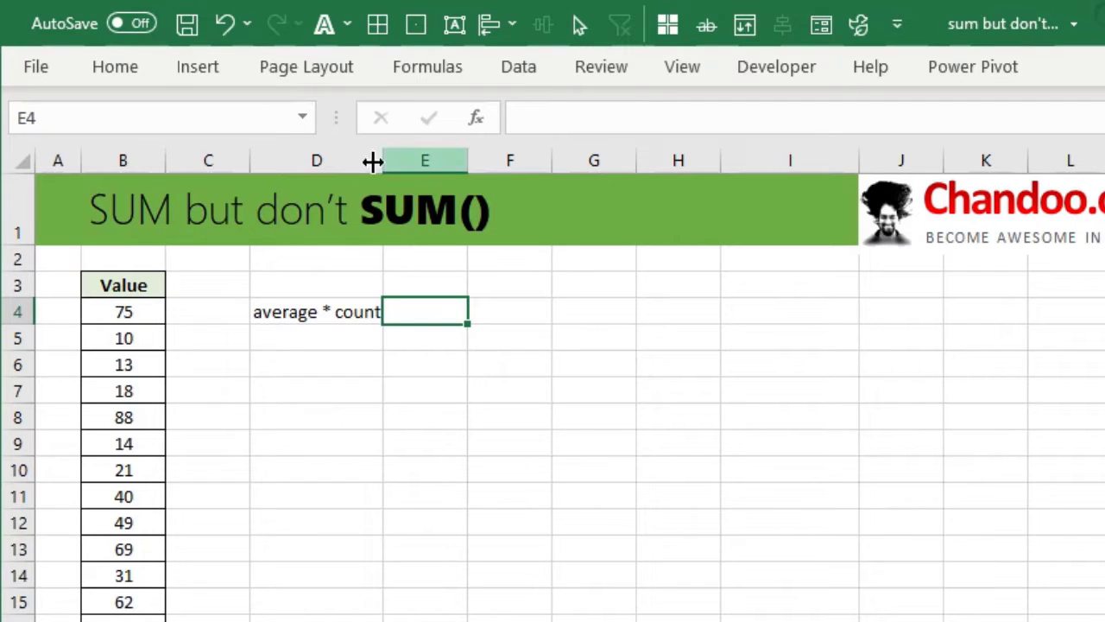
drag(382, 161, 399, 164)
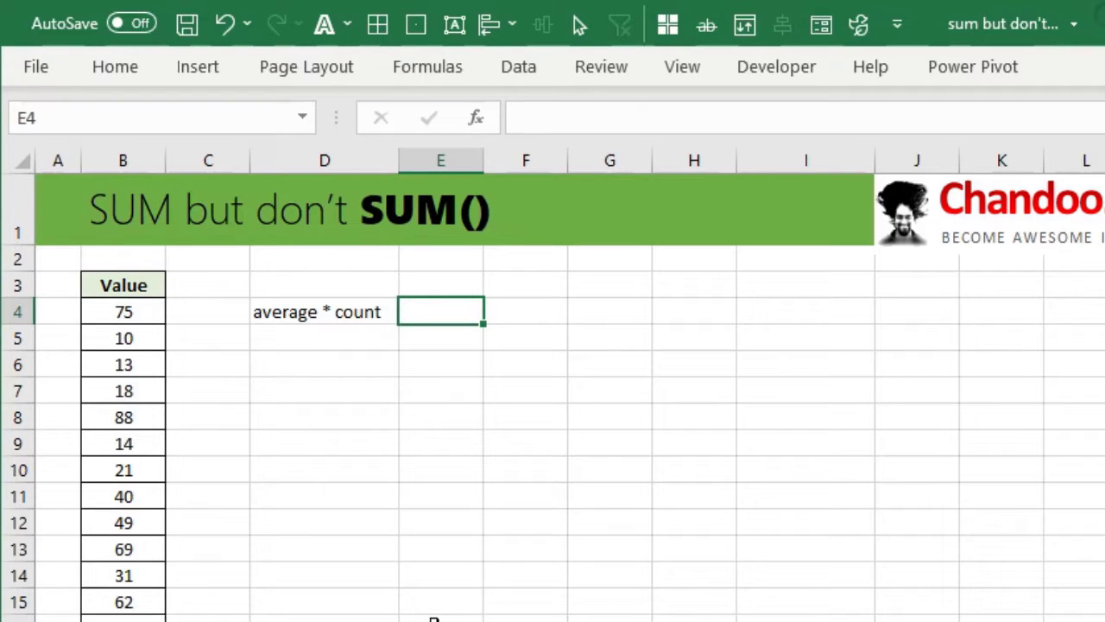
- Begin a formula in E4 with the AVERAGE of the values in B4:B23
text(=ave)
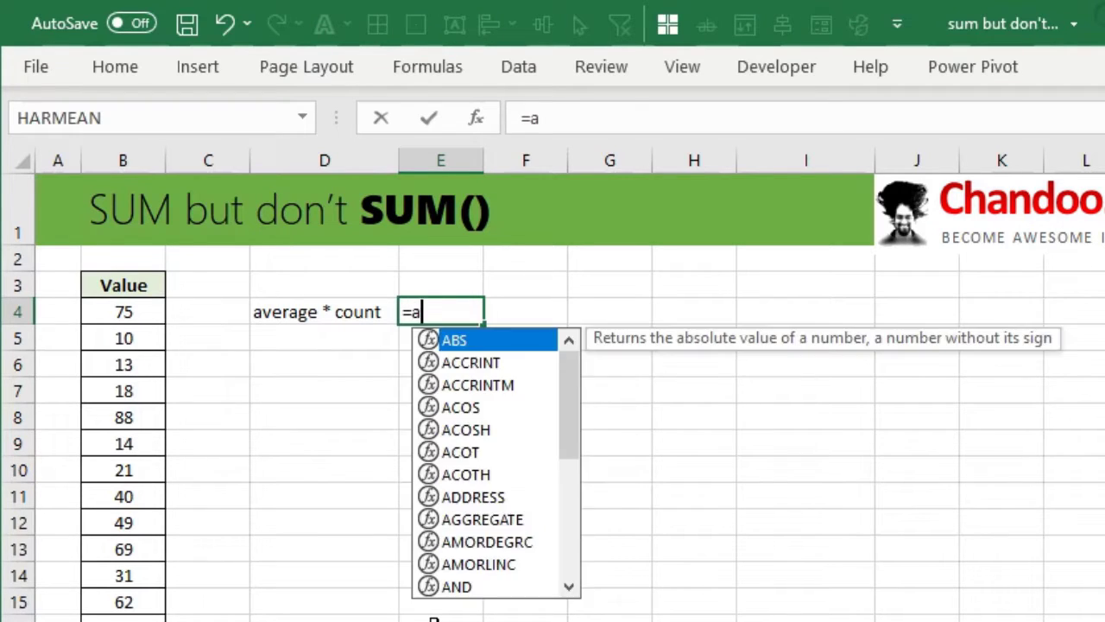
key(Tab)
key(BackSpace)
key(BackSpace)
key(BackSpace)
key(BackSpace)
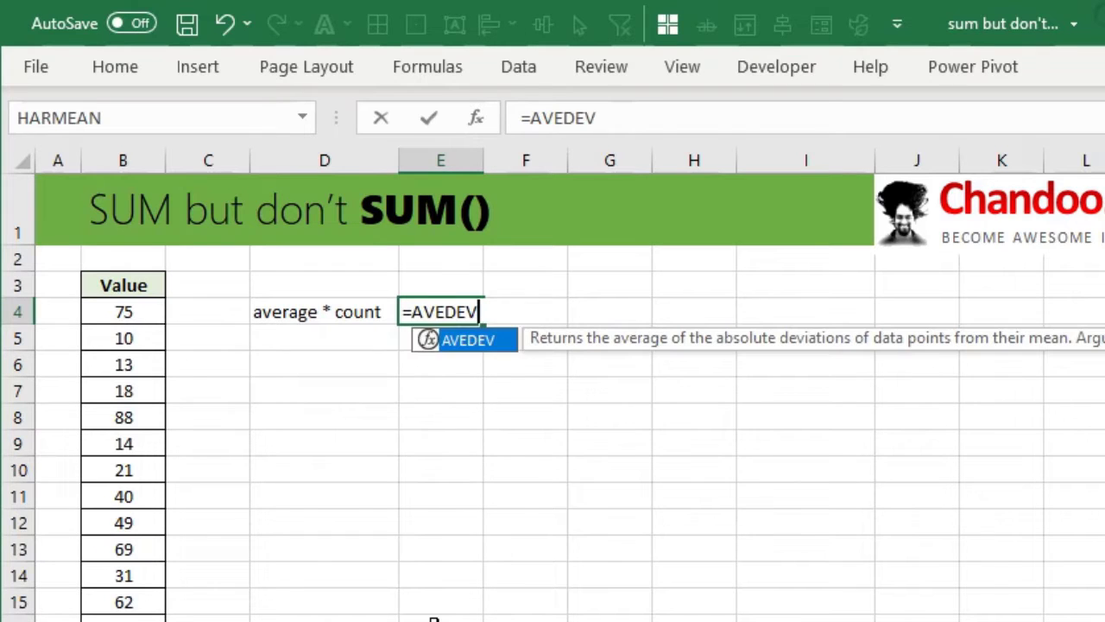
text(ra)
key(Tab)
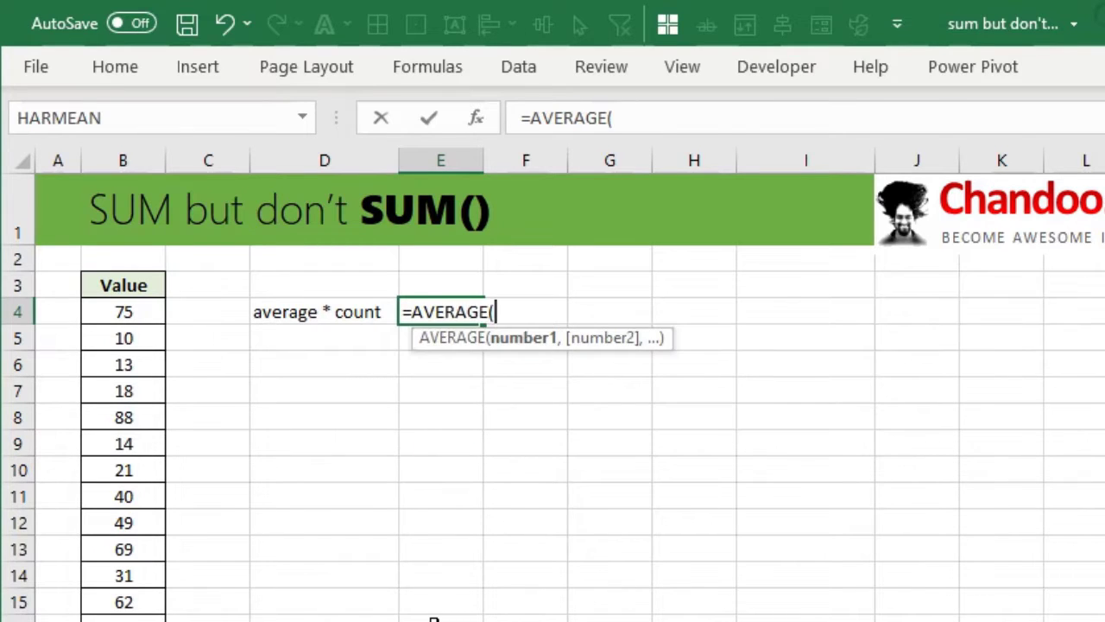
key(Left)
key(Left)
key(Left)
key(ctrl+shift+Down)
text())
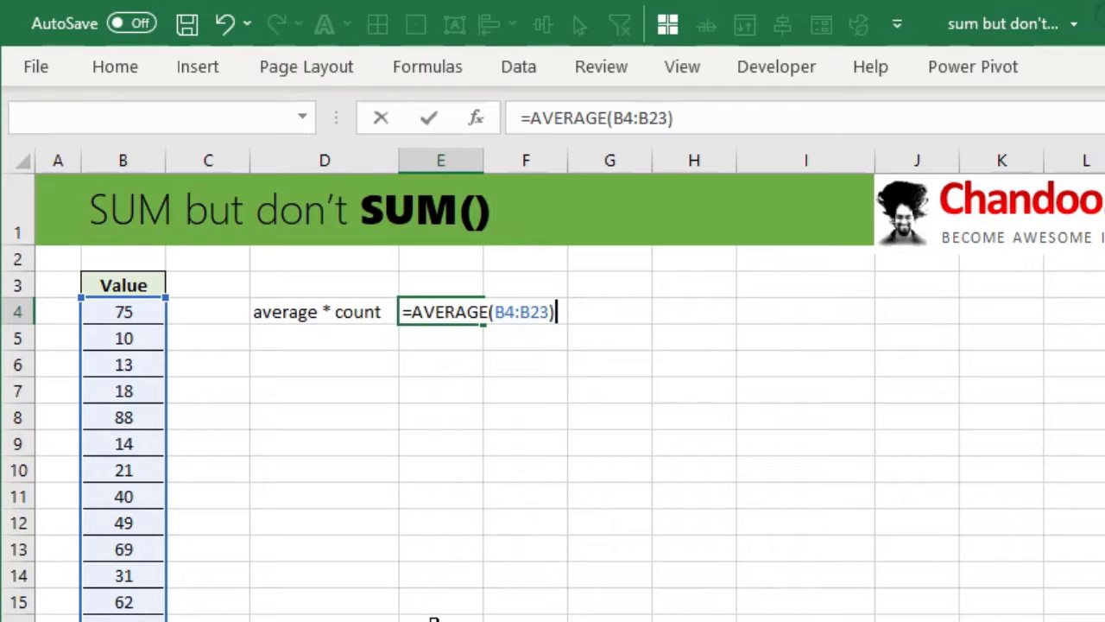
- Multiply the average in the E4 formula by the COUNT of B4:B23 and complete the formula
text(*coun)
key(Tab)
key(Left)
key(Left)
key(Left)
key(ctrl+shift+Down)
key(Return)
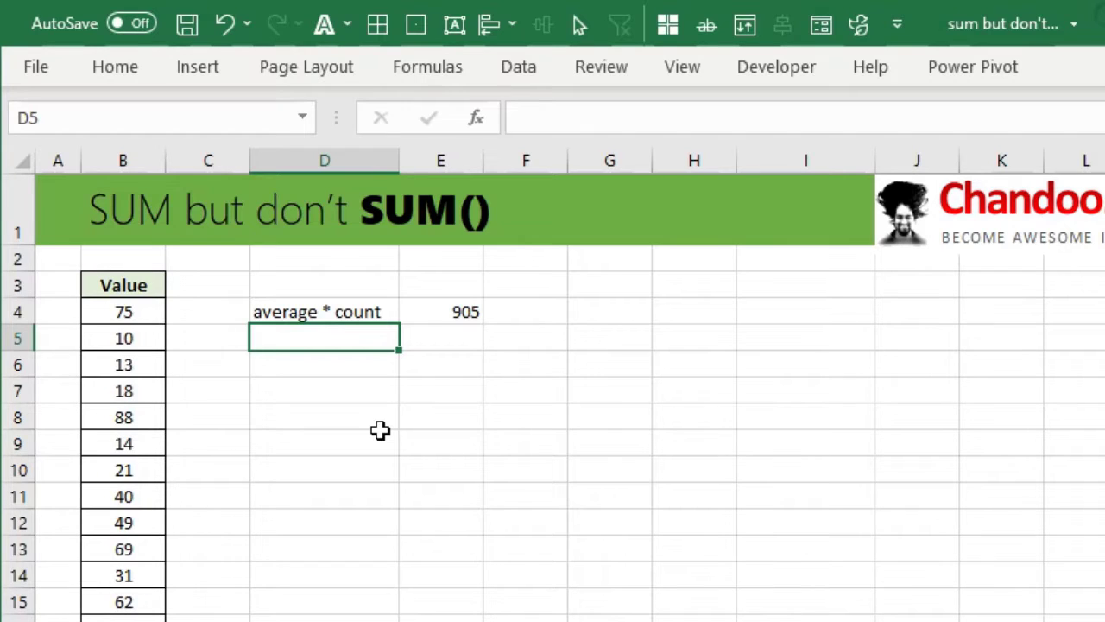
- Label cell D5 "sumproduct"
text(sumproduct)
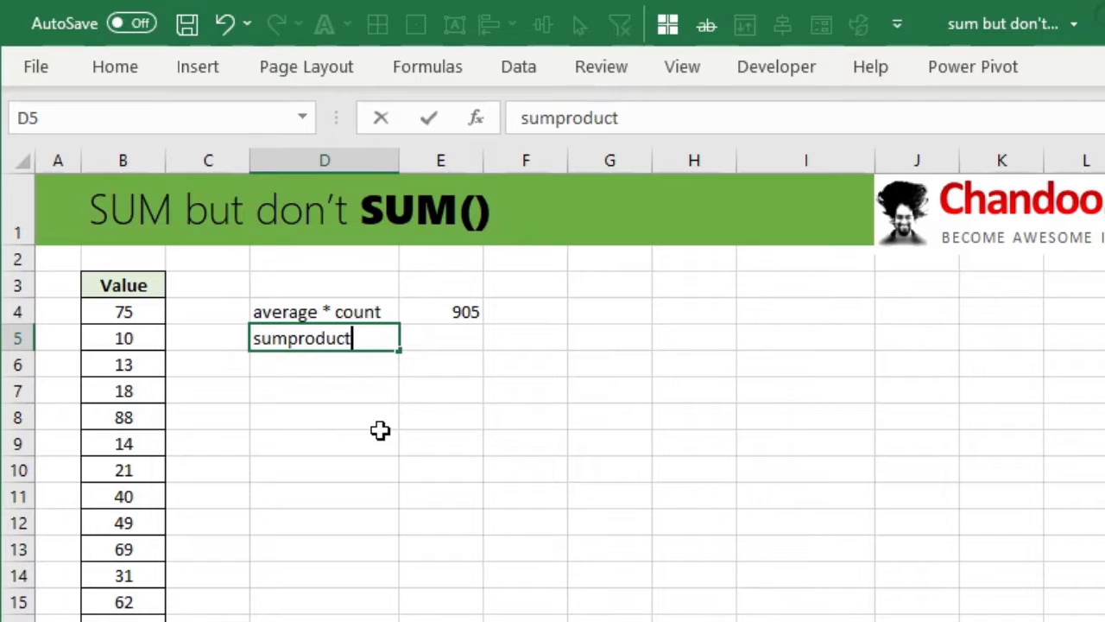
key(Tab)
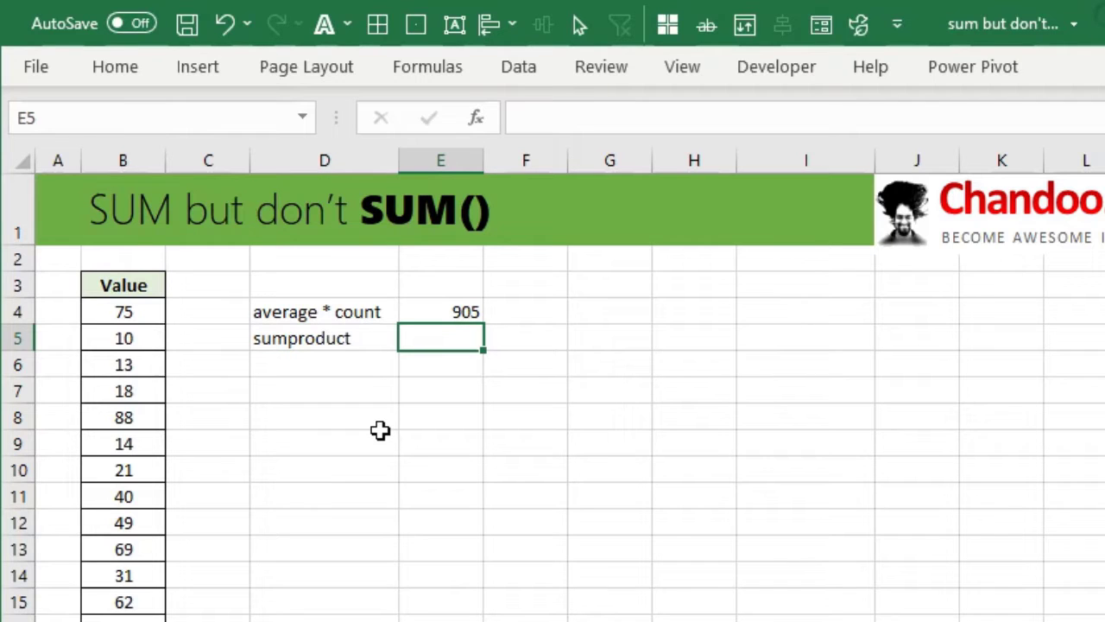
text(=)
key(Escape)
- Enter the sample values 1, 2 and 3 in cells G5:G7
key(Right)
key(Right)
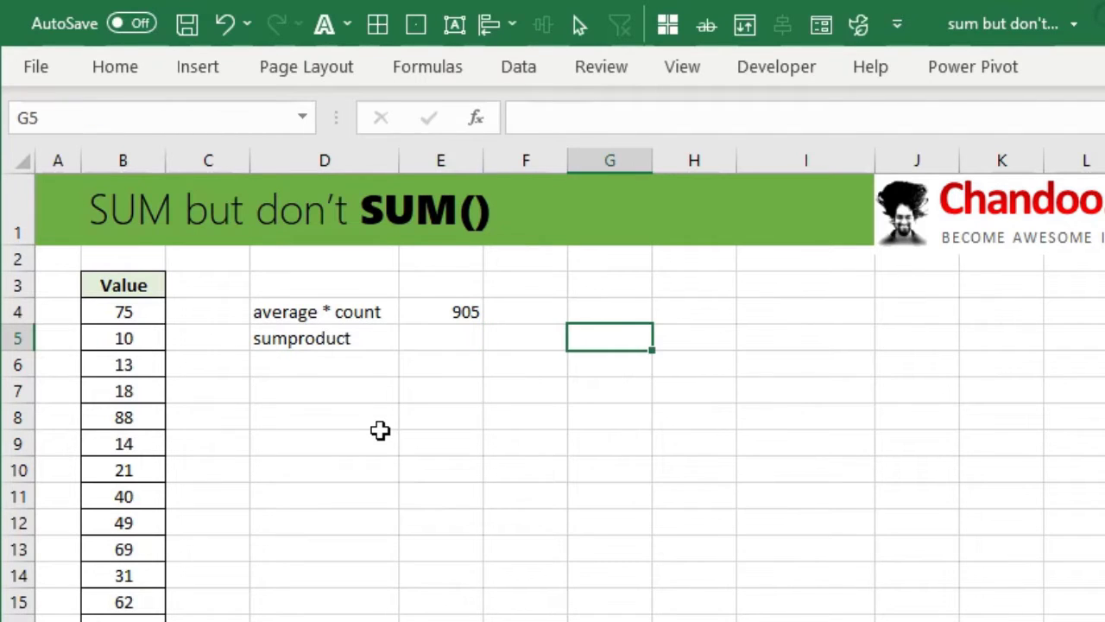
text(1)
key(Return)
text(2)
key(Return)
text(3)
key(Return)
- Enter the sample values 3, 4 and 5 in cells H5:H7
key(Up)
key(Up)
key(Up)
key(Right)
text(3)
key(Return)
text(44)
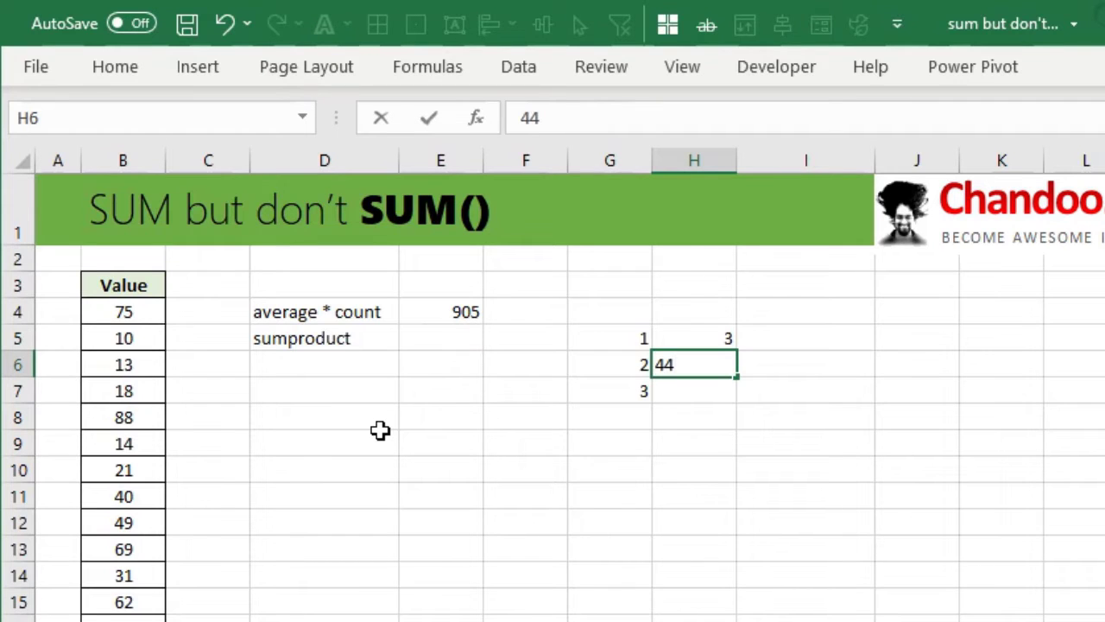
key(Return)
text(5)
key(Return)
- Begin a SUMPRODUCT formula in G9 with G5:G7 as the first array
key(Right)
key(Left)
key(Down)
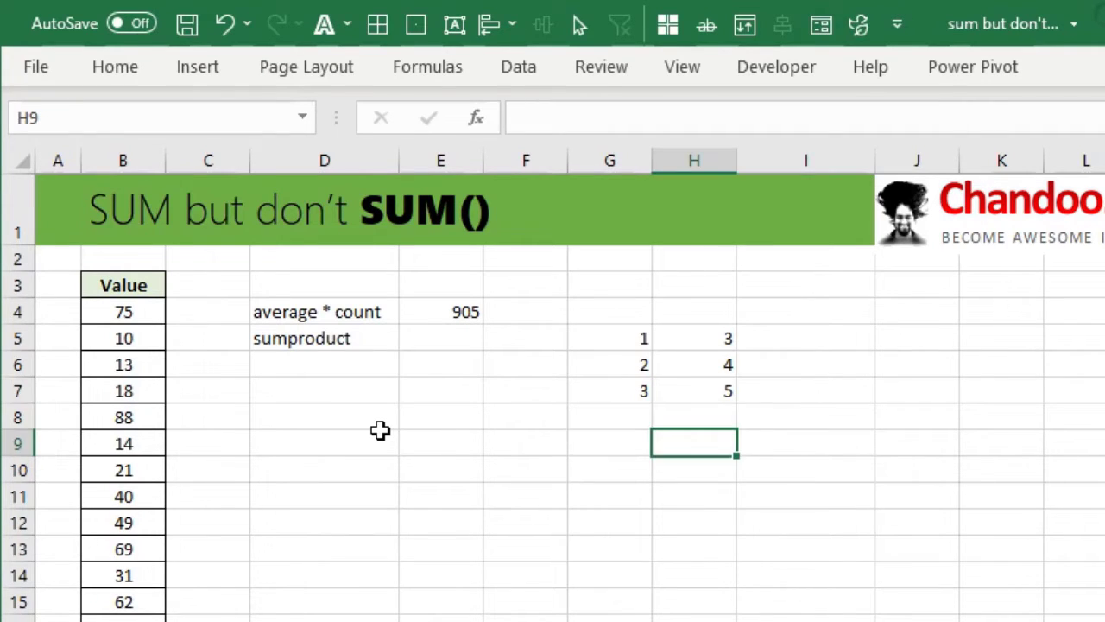
key(Left)
text(=sump)
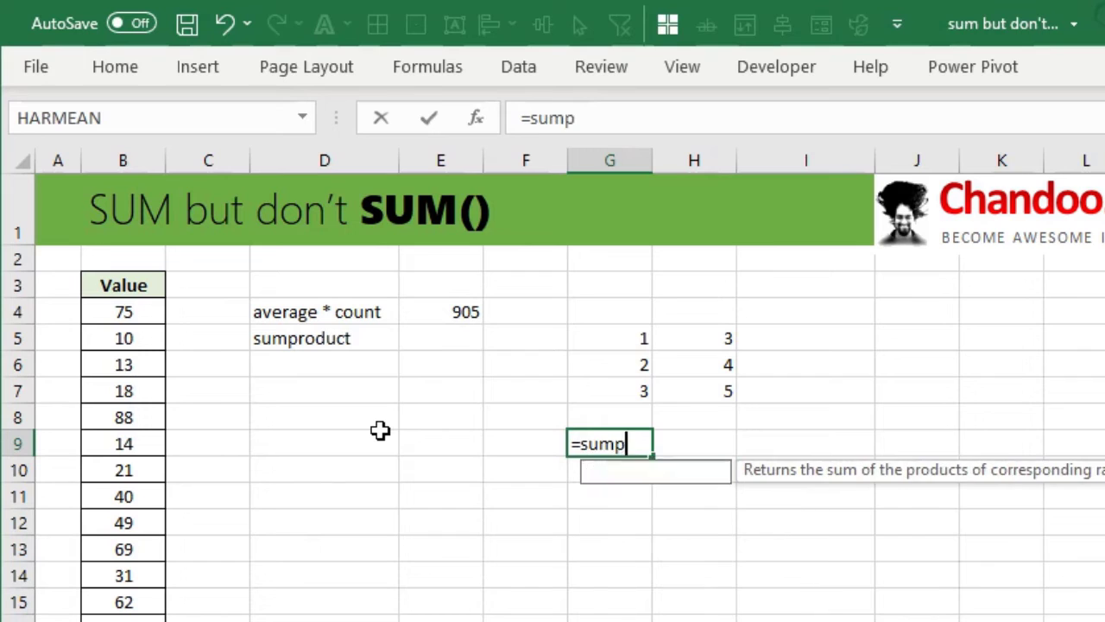
key(Tab)
key(Up)
key(Up)
key(Up)
key(Up)
key(shift+Down)
key(shift+Down)
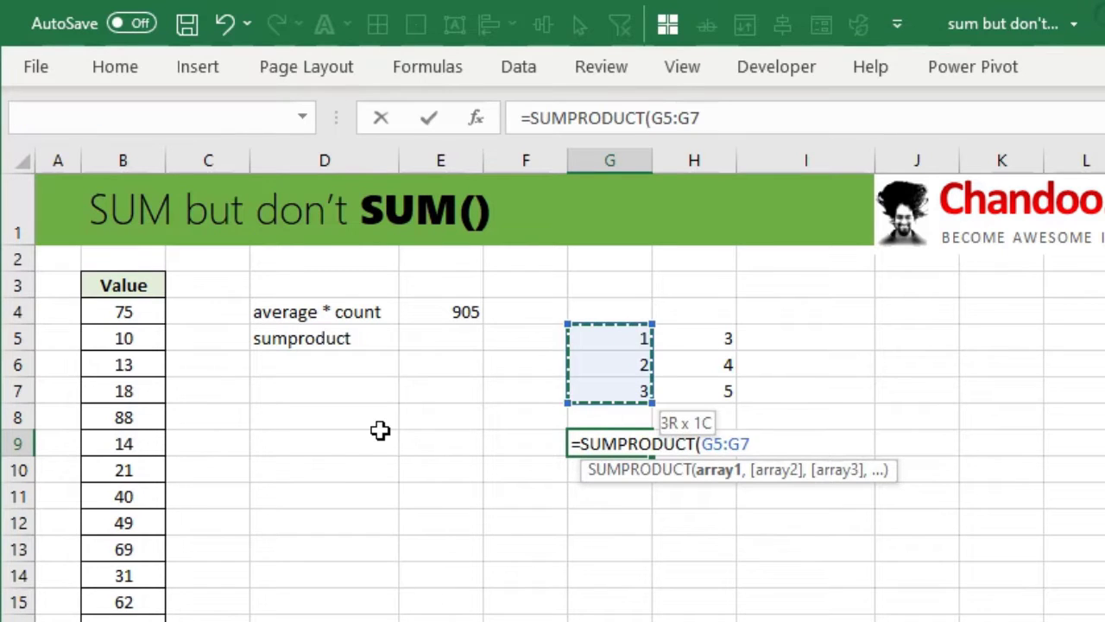
- Add H5:H7 as the second array of the SUMPRODUCT in G9 and complete the formula
text(,)
key(Right)
key(Up)
key(Up)
key(Up)
key(Up)
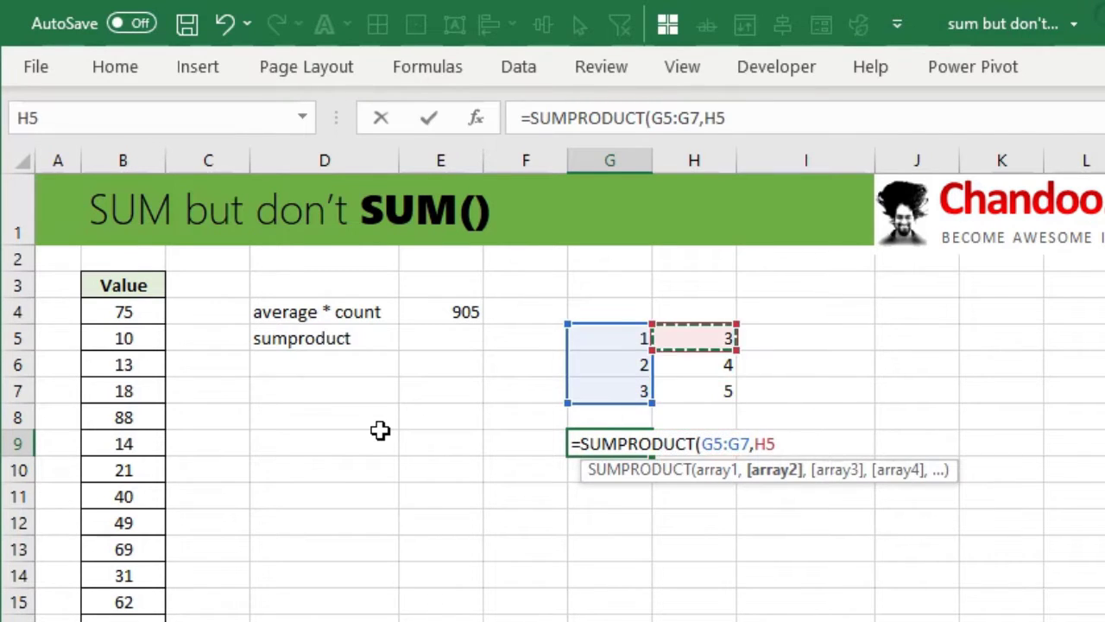
key(shift+Down)
key(shift+Down)
text())
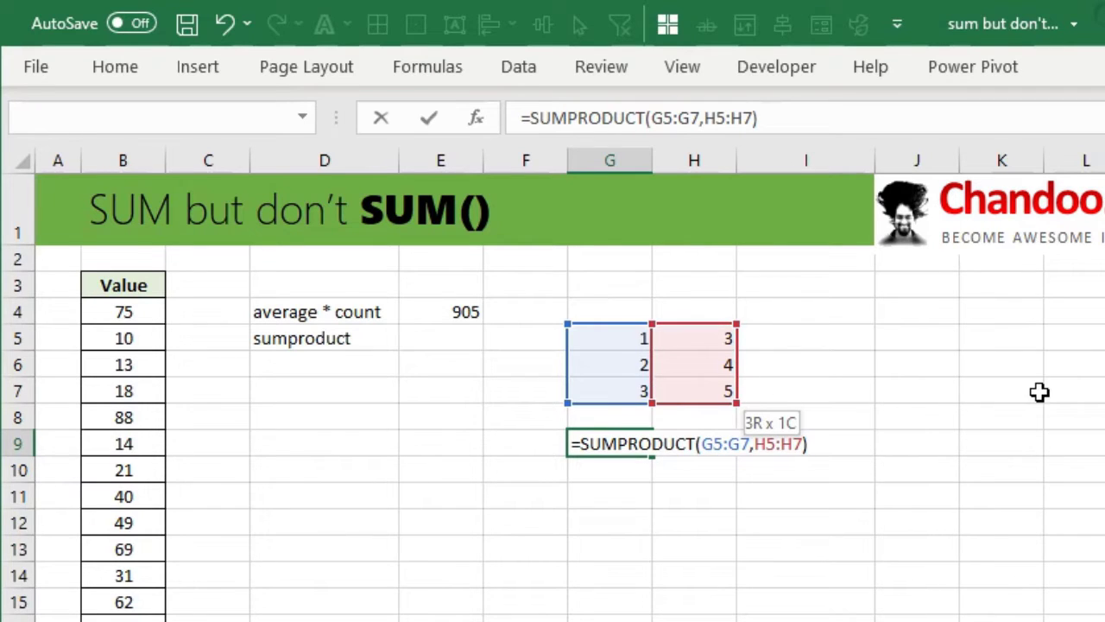
key(Return)
- Remove the second array from the G9 formula so it reads =SUMPRODUCT(G5:G7), then select G5:G7
key(Up)
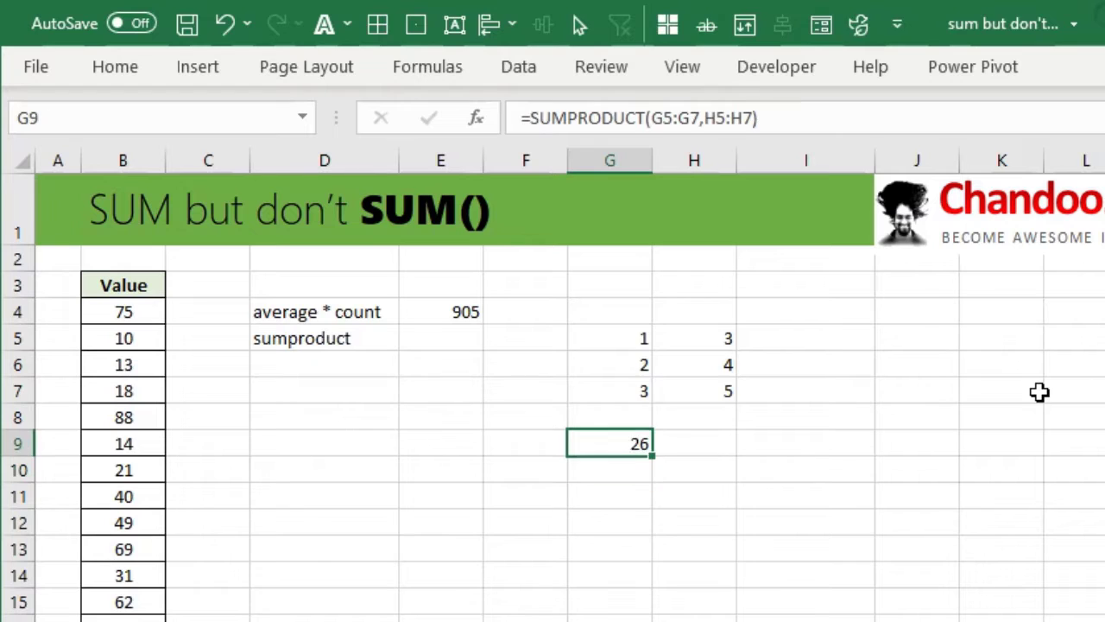
key(F2)
key(BackSpace)
key(BackSpace)
key(BackSpace)
key(BackSpace)
key(BackSpace)
key(BackSpace)
key(BackSpace)
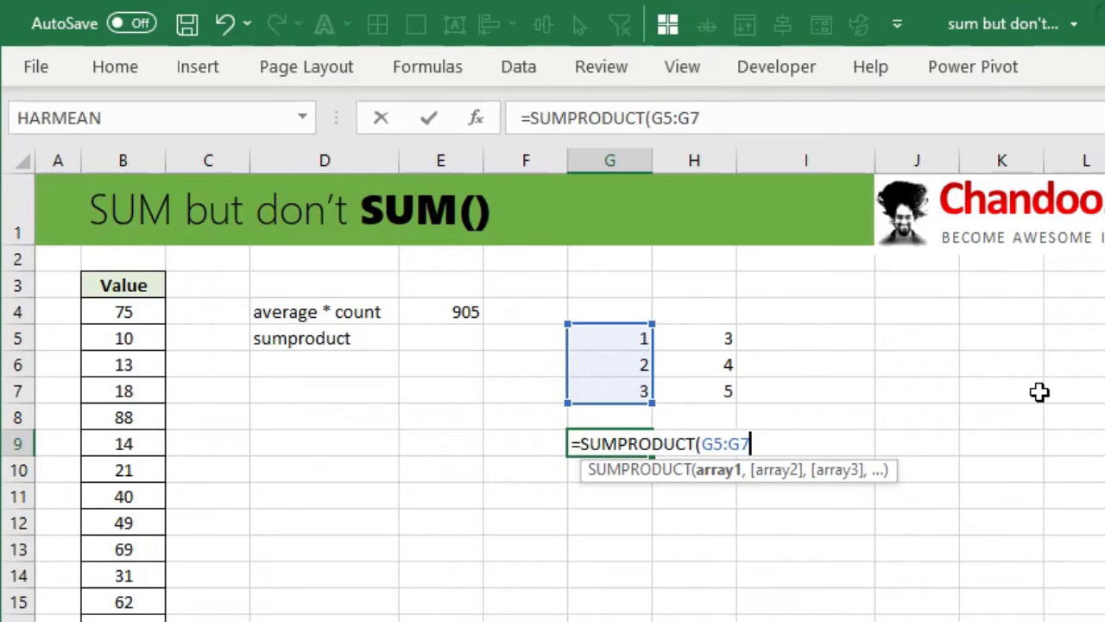
text())
key(Return)
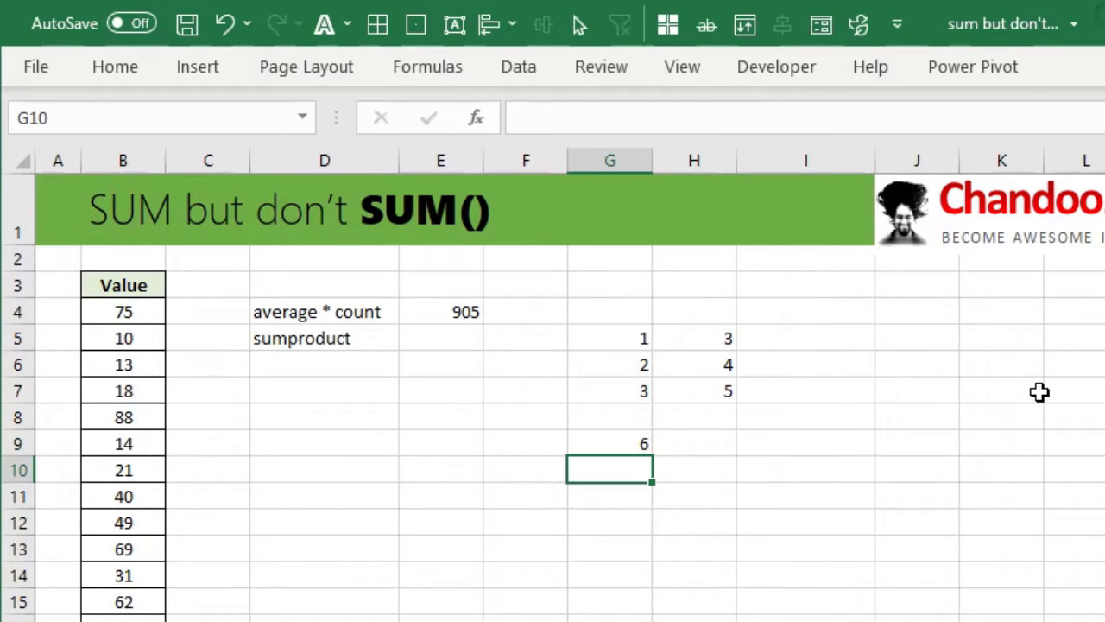
drag(639, 340, 641, 391)
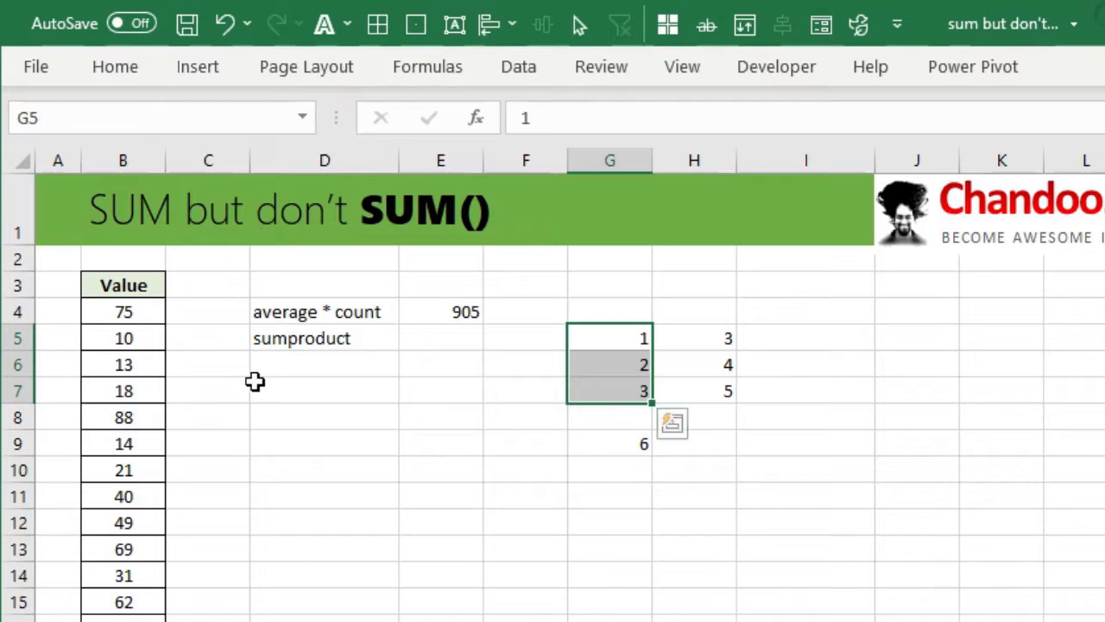
- Enter a SUMPRODUCT formula over B4:B23 in cell E5
click(405, 340)
text(=sump)
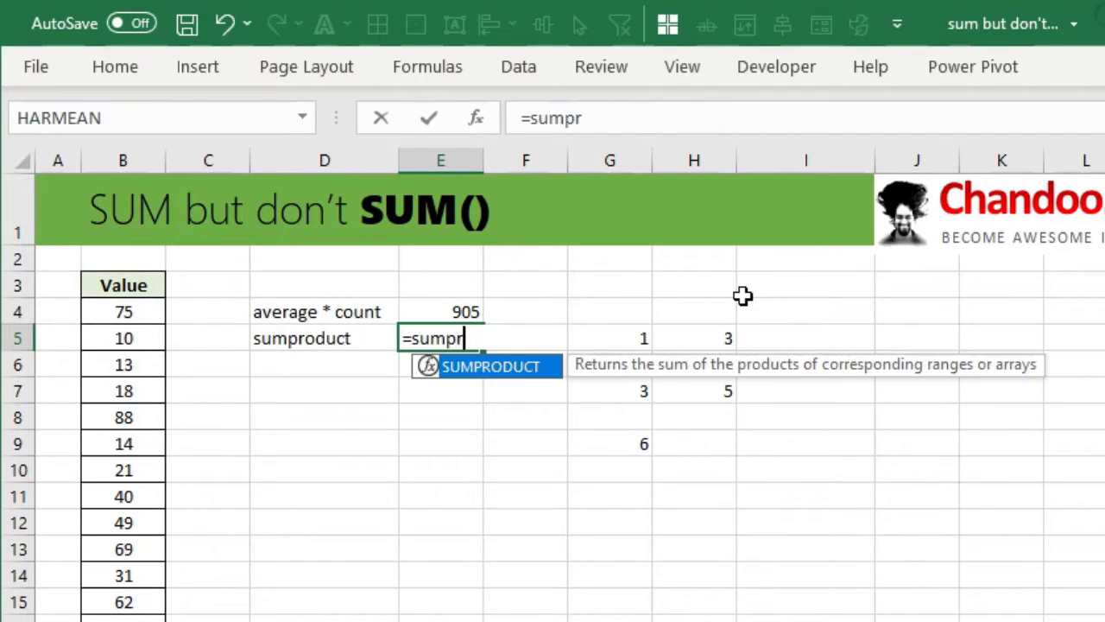
text(r)
key(Tab)
drag(124, 311, 123, 617)
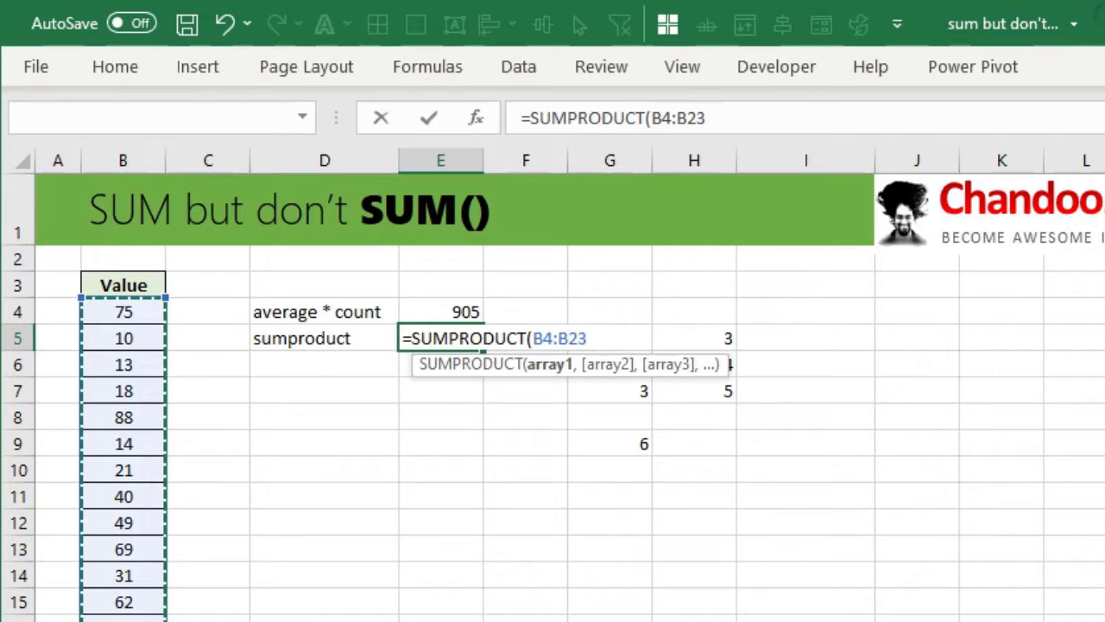
key(Return)
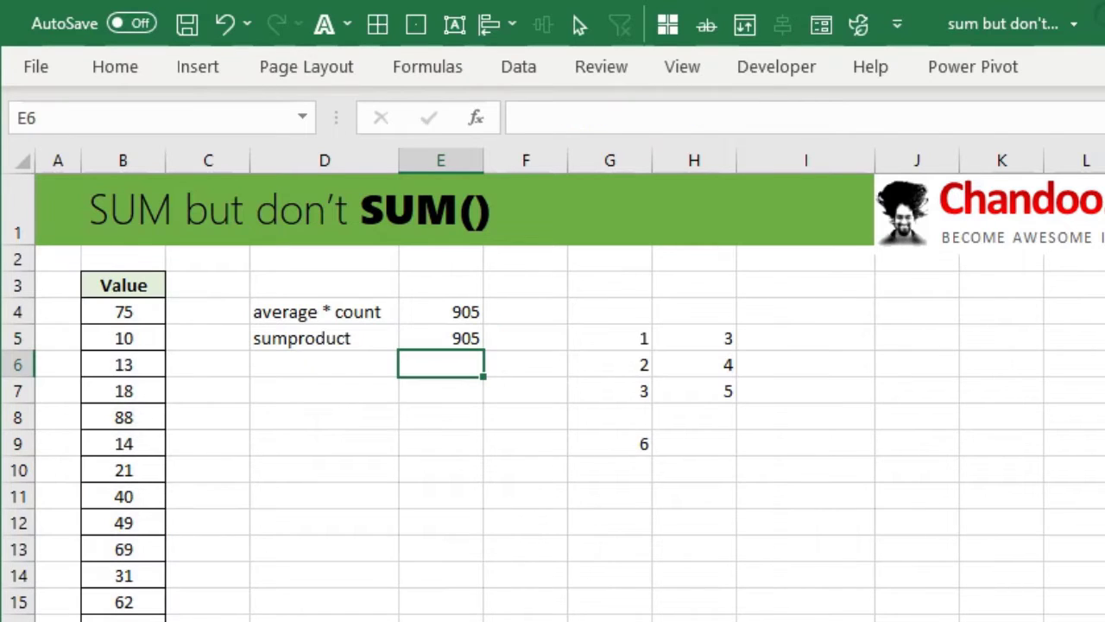
- Clear the sample numbers and test formula from cells G5:H10
drag(644, 340, 644, 392)
drag(661, 485, 682, 470)
key(Delete)
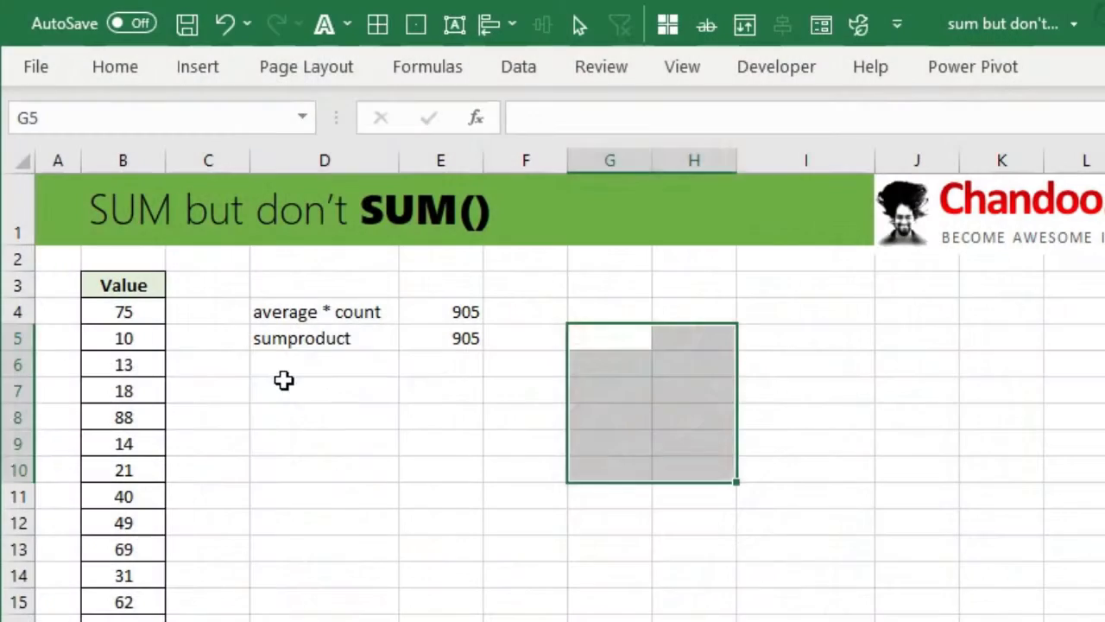
- Label cell D7 "trimmean"
click(284, 380)
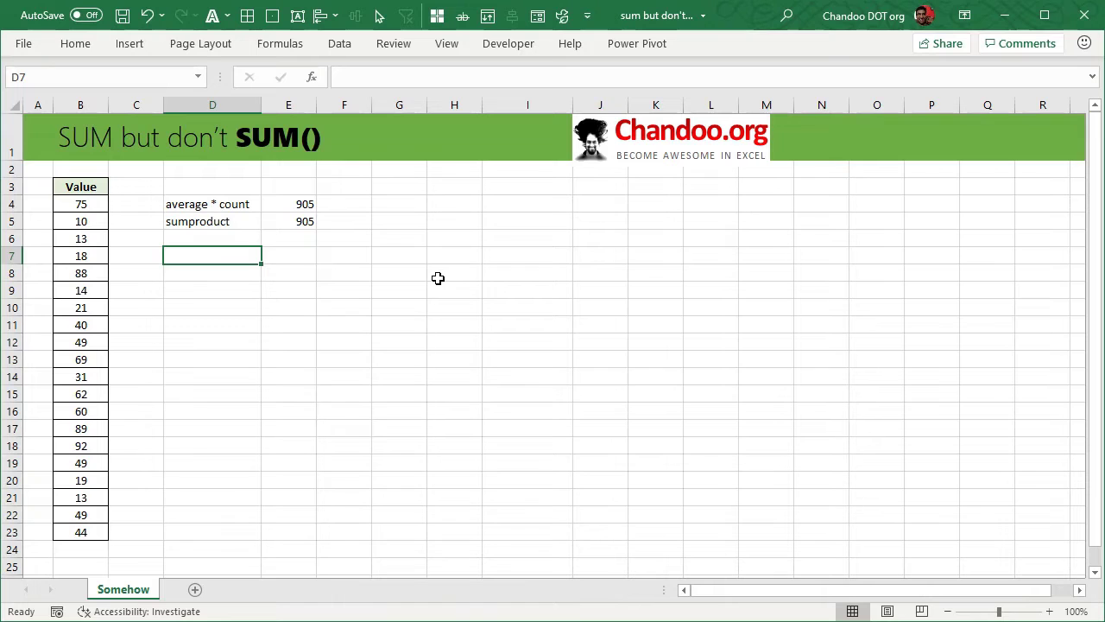
text(t)
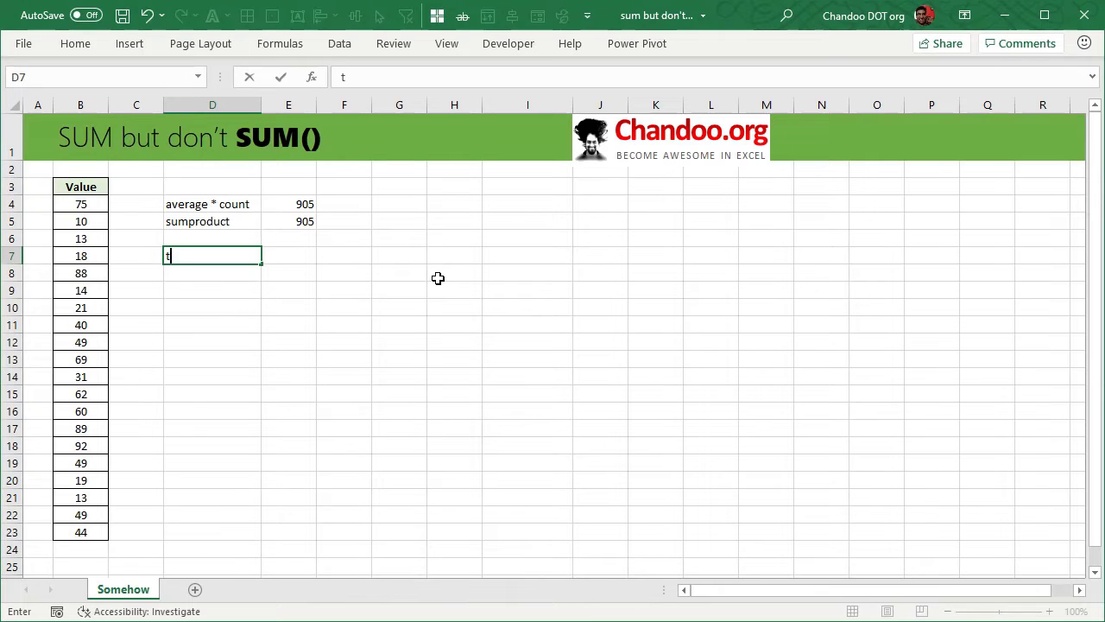
key(Tab)
- Enter a TRIMMEAN formula in E7 over B4:B23 with a trim percentage of 10%
text(=tri)
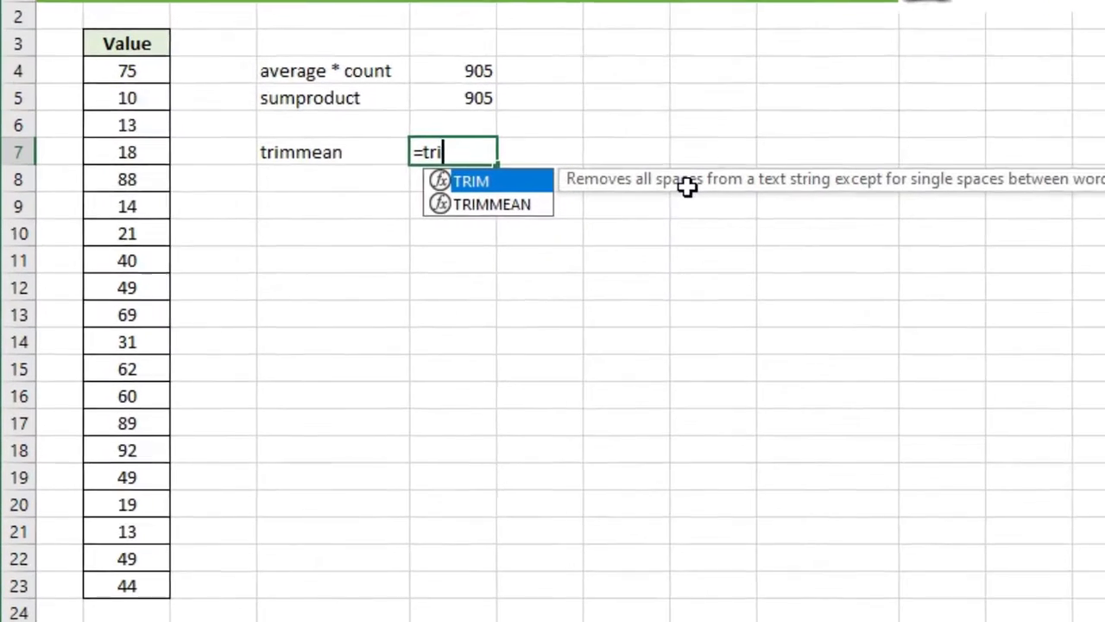
text(m)
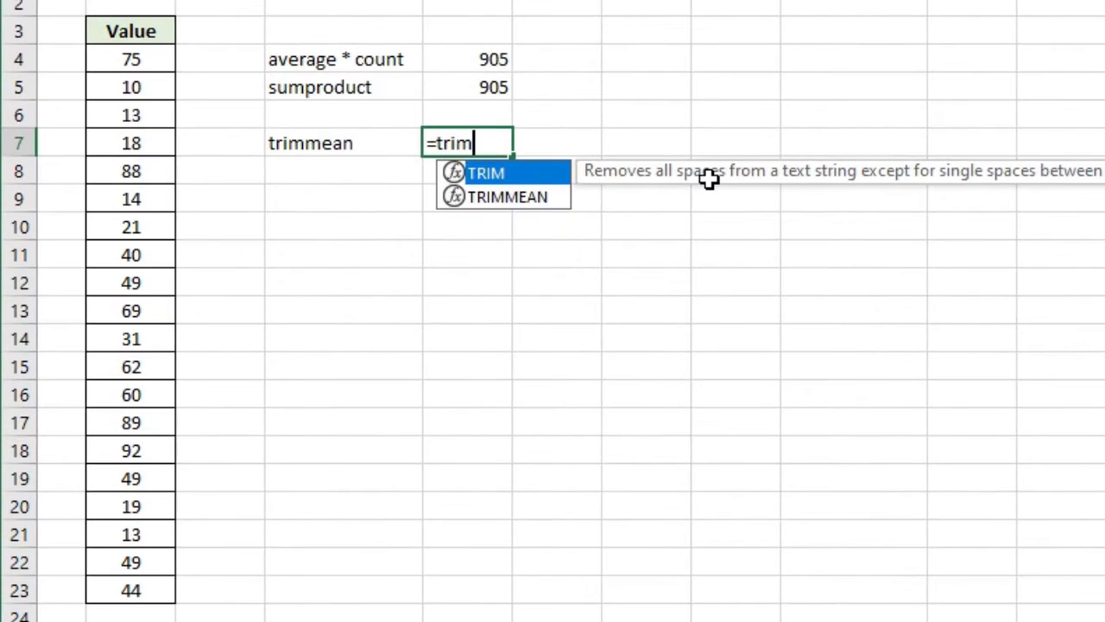
key(Down)
key(Tab)
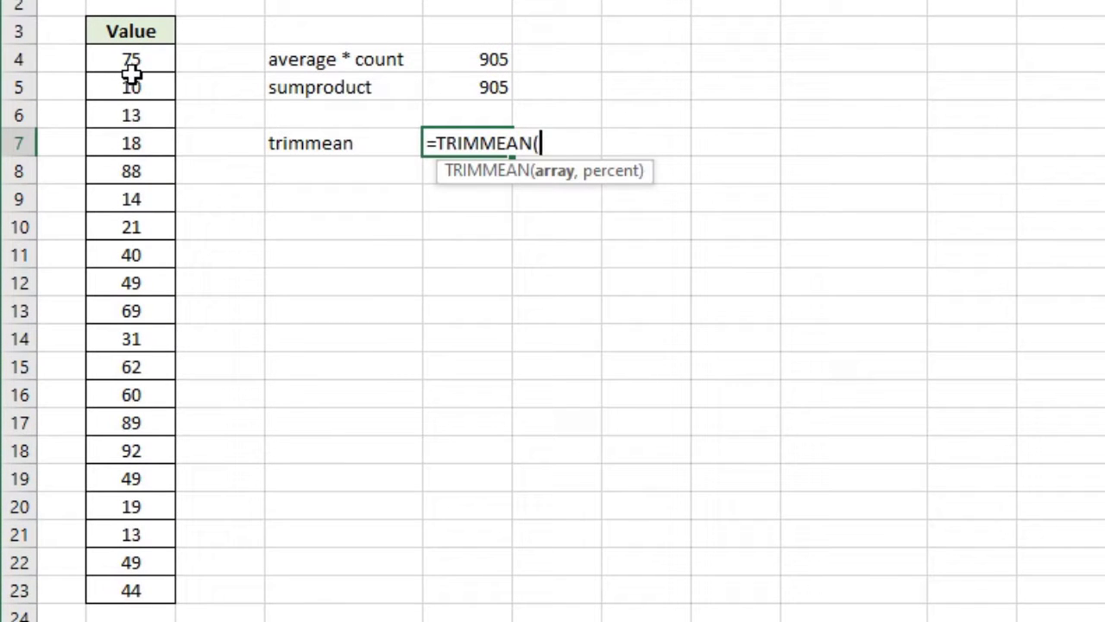
drag(128, 56, 138, 598)
text(,)
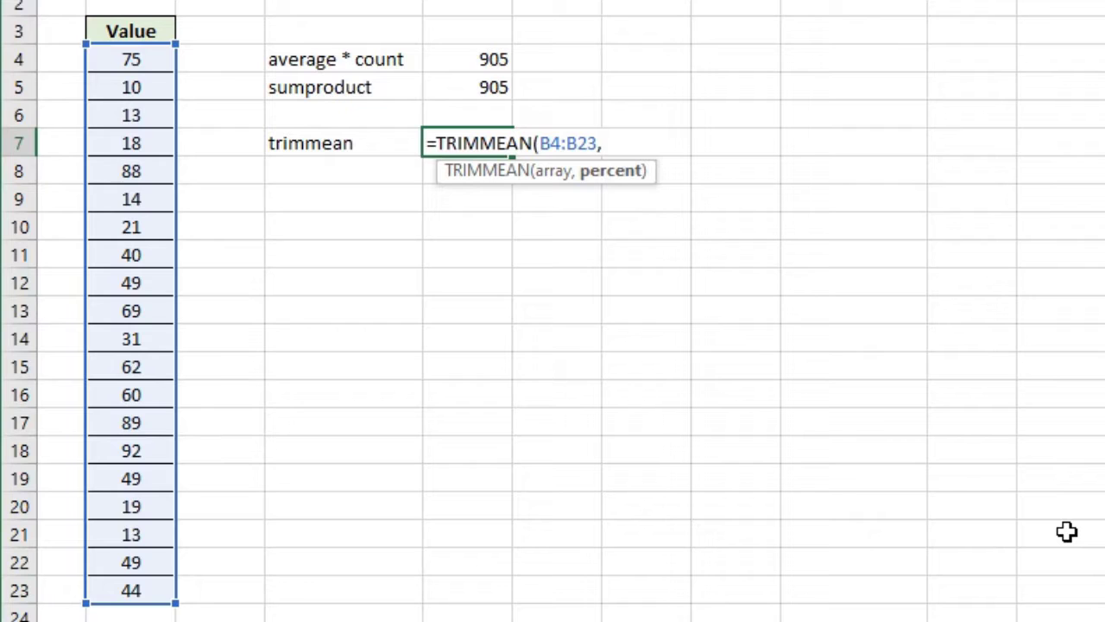
text(10)
key(BackSpace)
text(10)
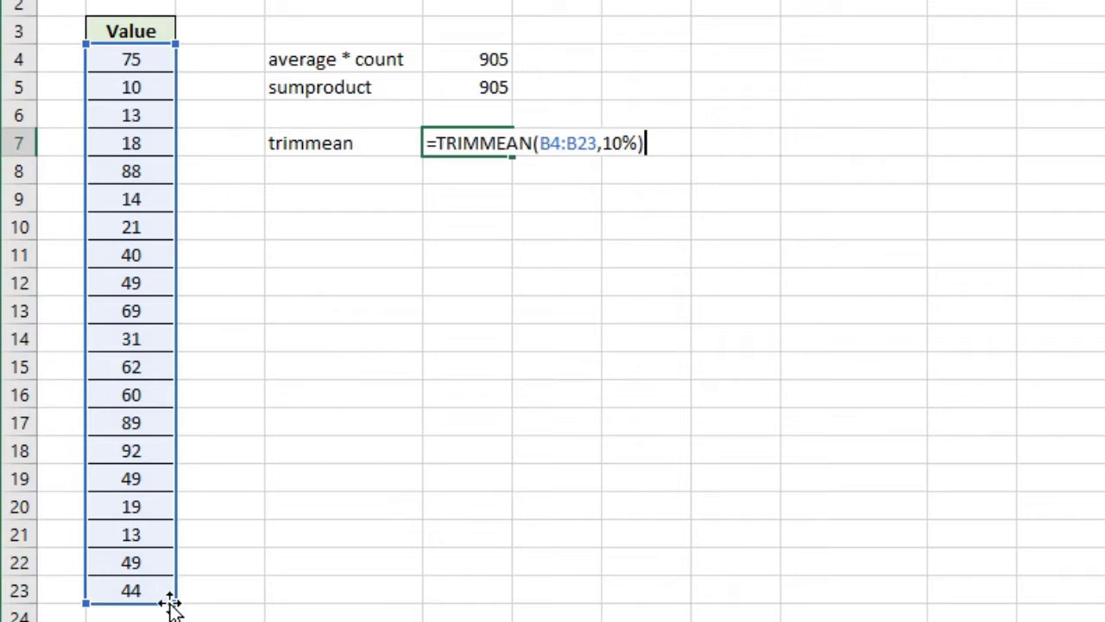
text(%))
key(Return)
- Change the trim percentage of the TRIMMEAN formula in E7 to 0.01
key(Up)
key(F2)
key(BackSpace)
key(BackSpace)
key(BackSpace)
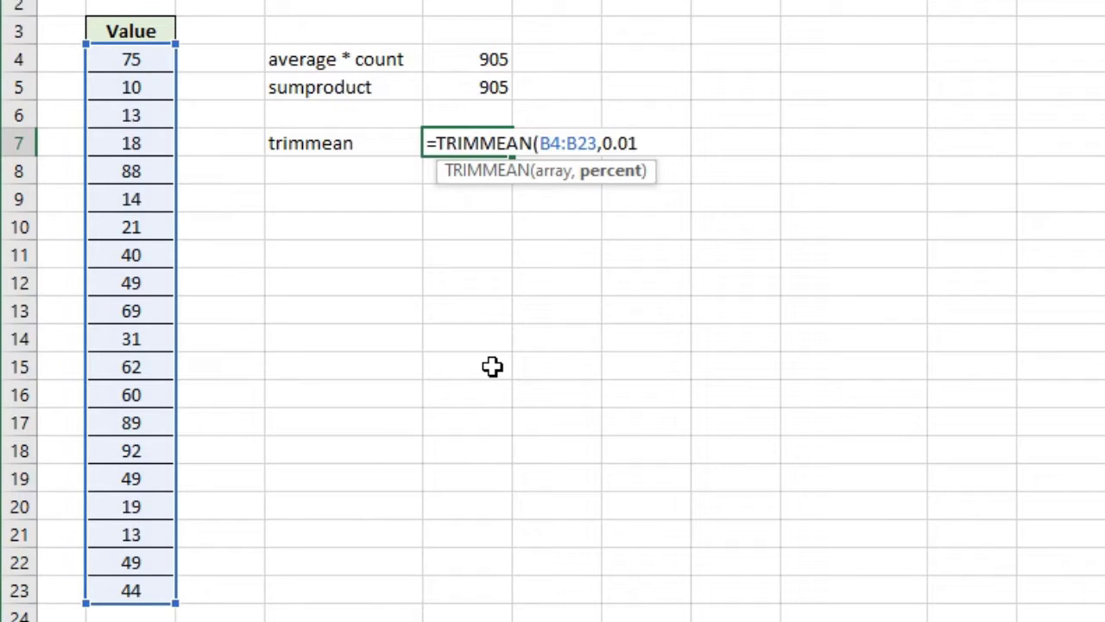
key(Return)
key(Up)
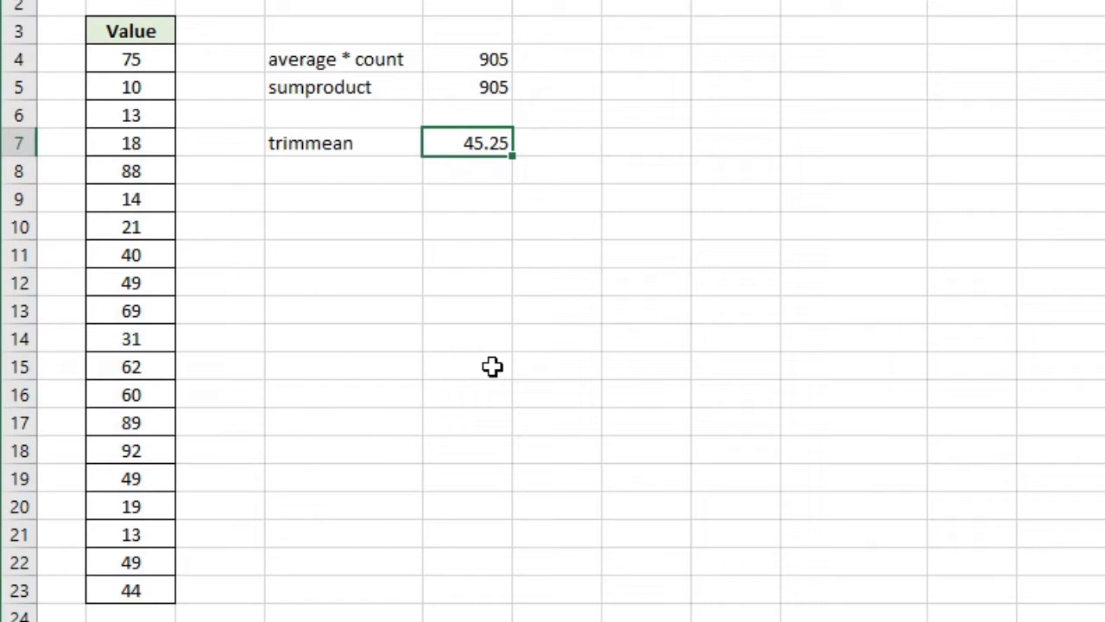
- Multiply the TRIMMEAN formula in E7 by a COUNT of B4:B22
key(F2)
text(*cou)
key(Tab)
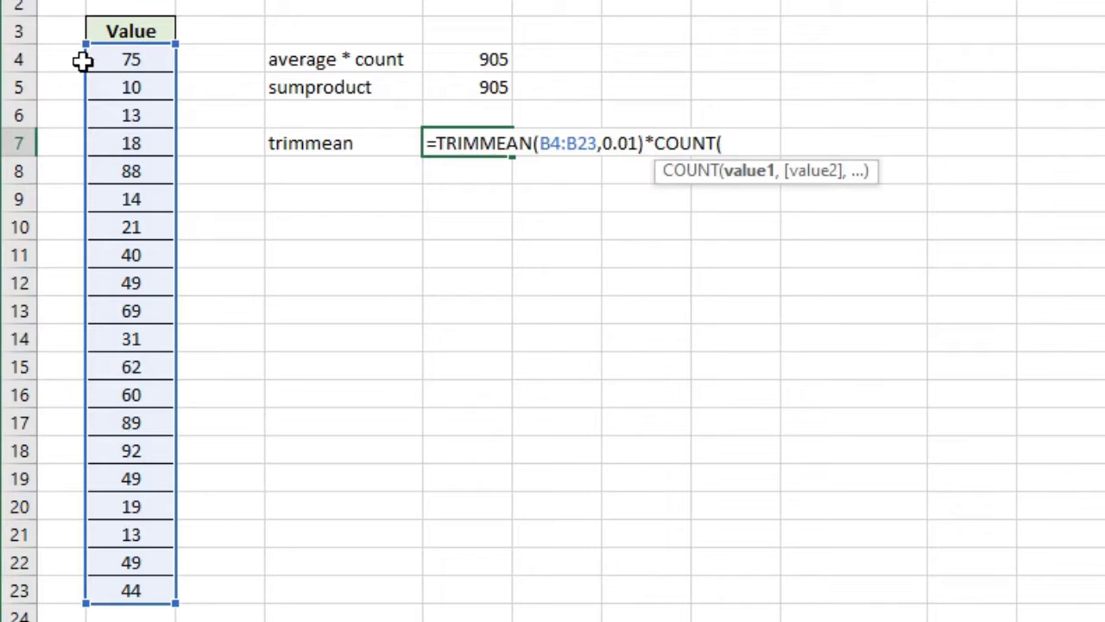
drag(142, 59, 158, 604)
text())
key(Return)
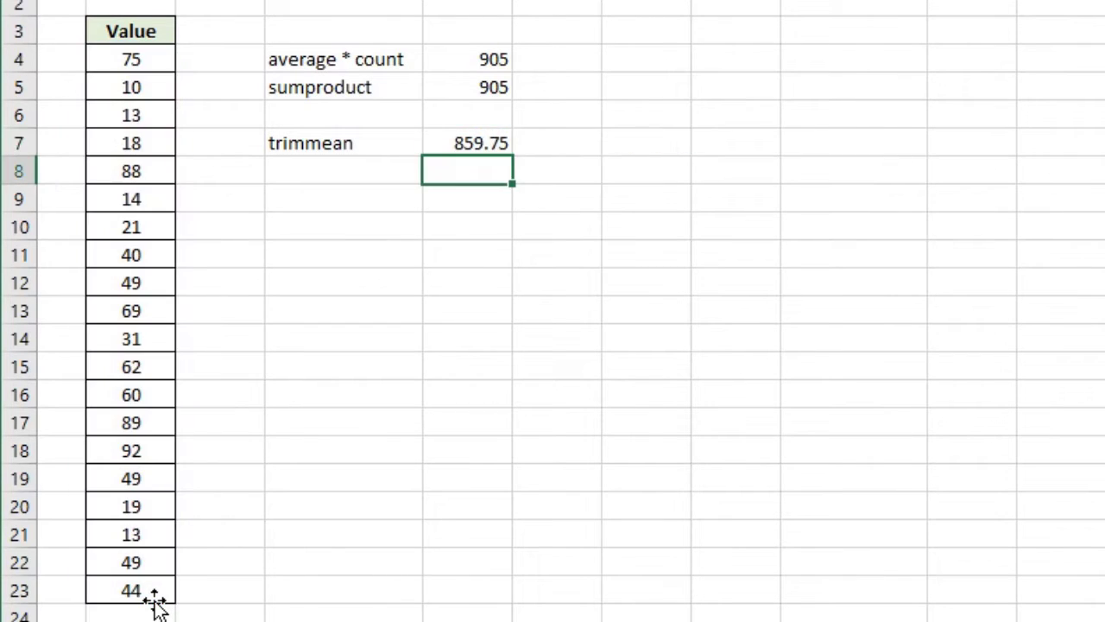
- Correct the COUNT range in the E7 formula to B4:B23
key(Up)
key(F2)
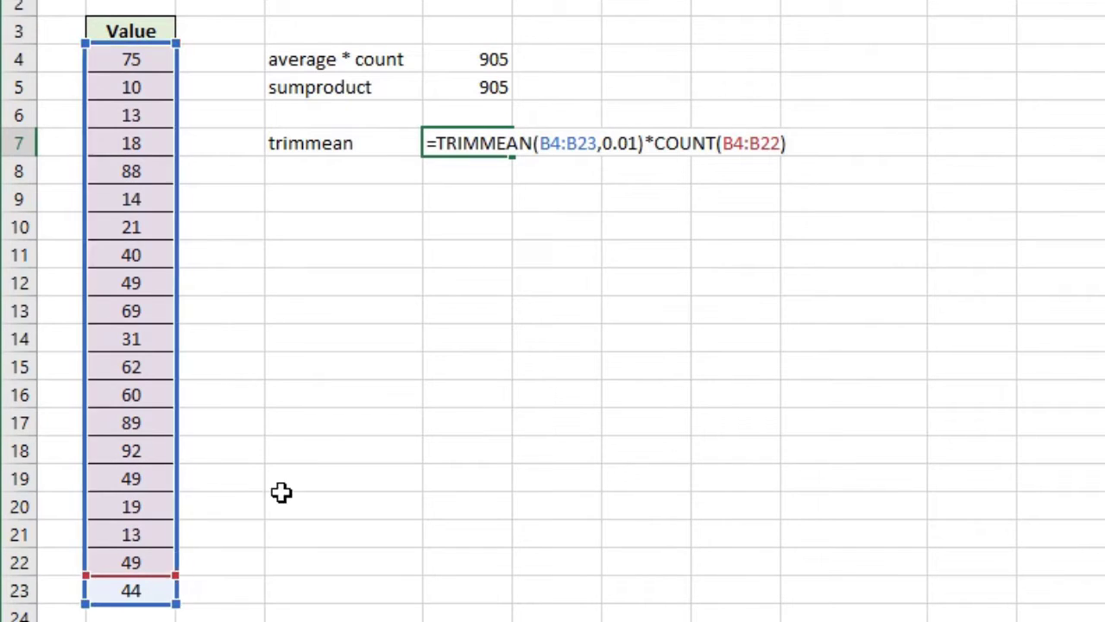
key(BackSpace)
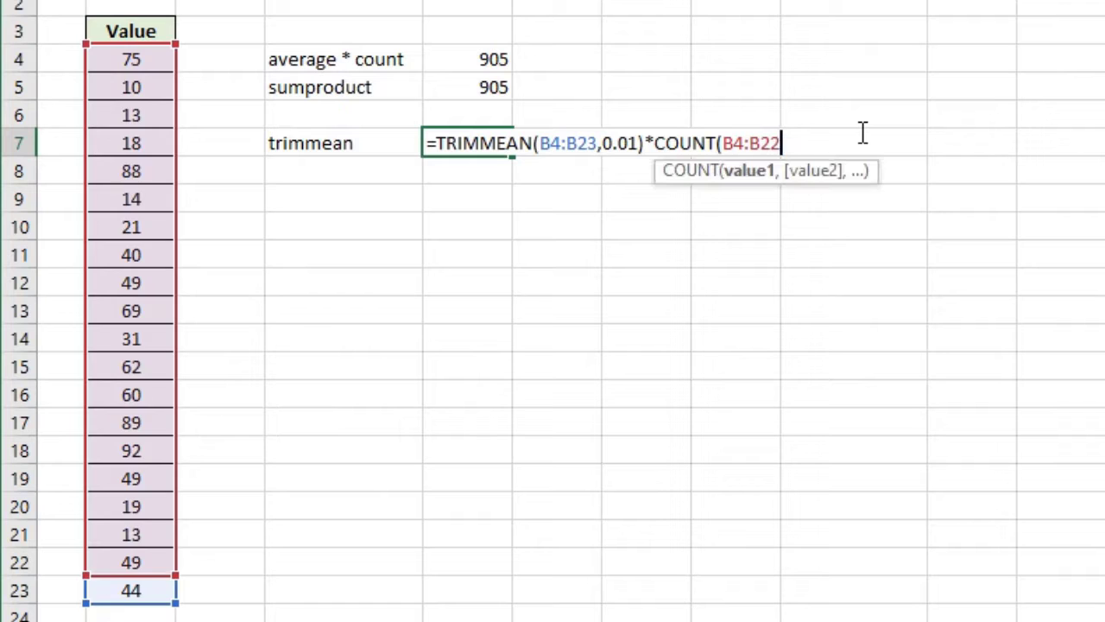
key(BackSpace)
text(3))
key(Return)
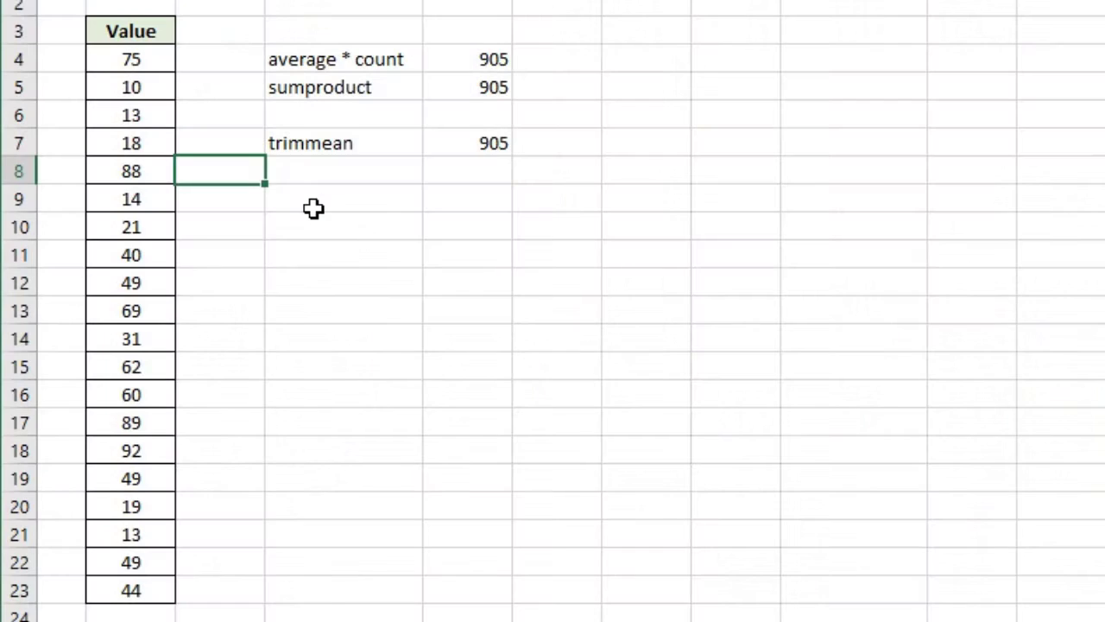
- Label cell D9 "subtotal"
click(313, 208)
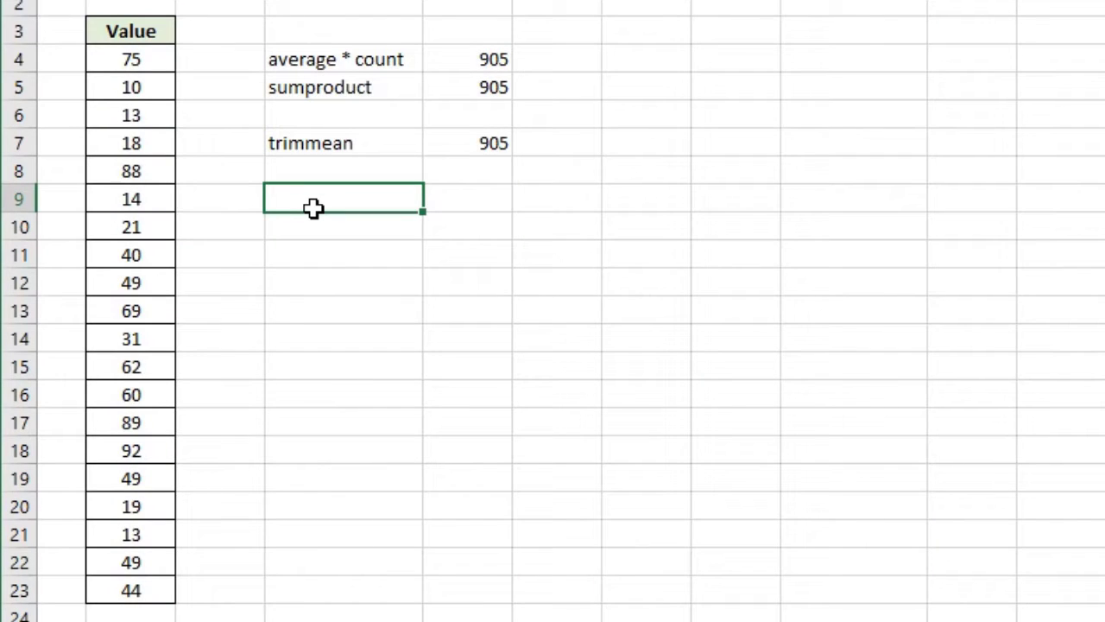
text(subtotal)
key(Tab)
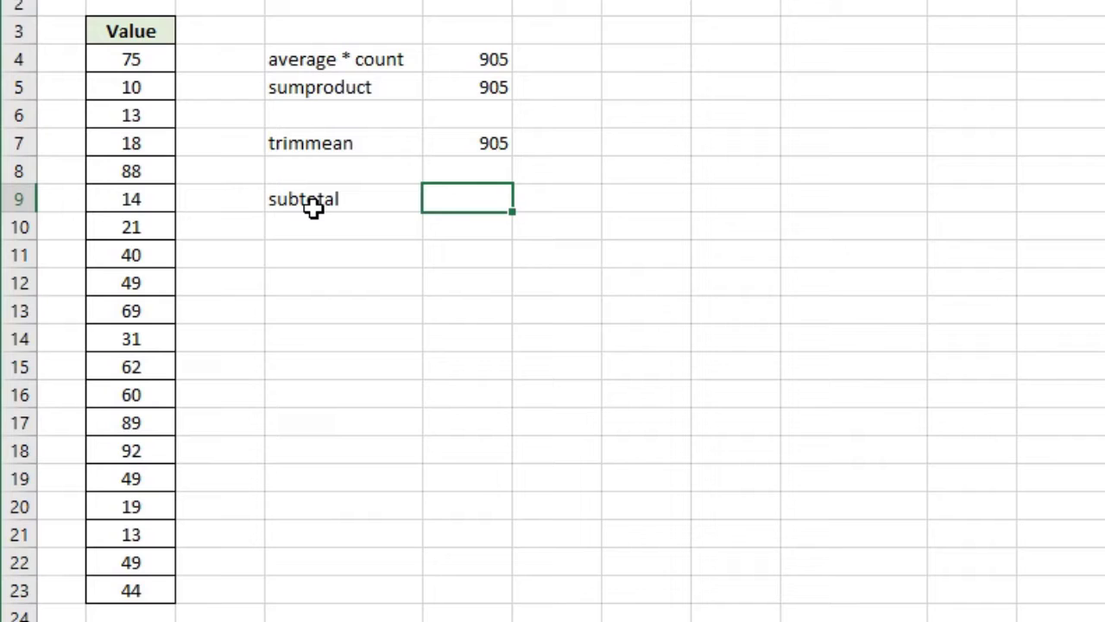
- Enter a SUBTOTAL formula in E9 with function number 9 (SUM) over B4:B23
text(=subt)
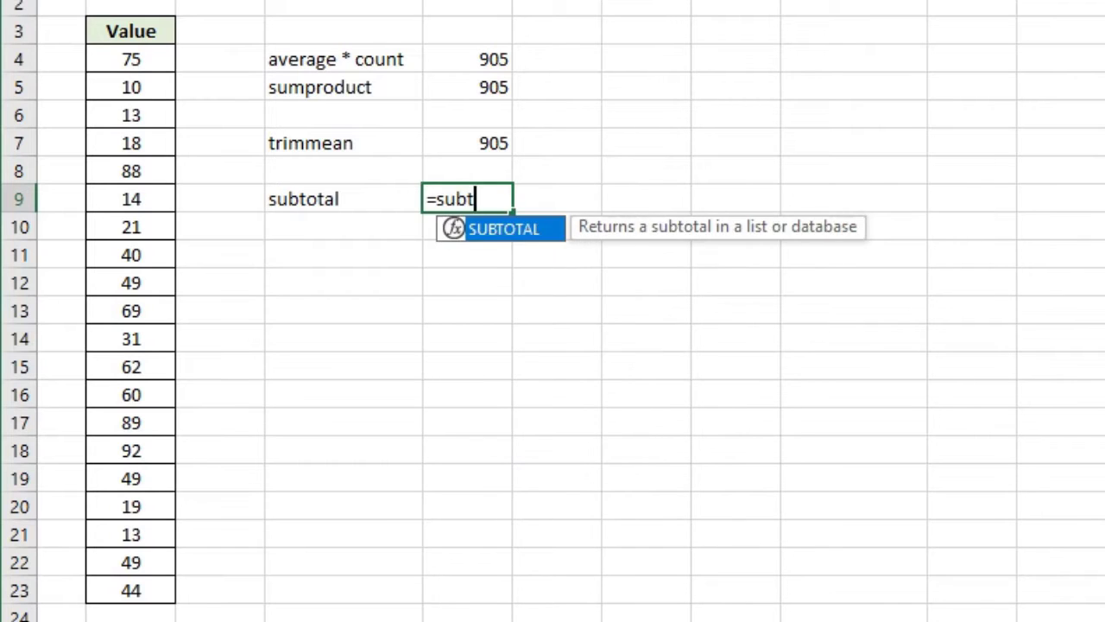
key(Tab)
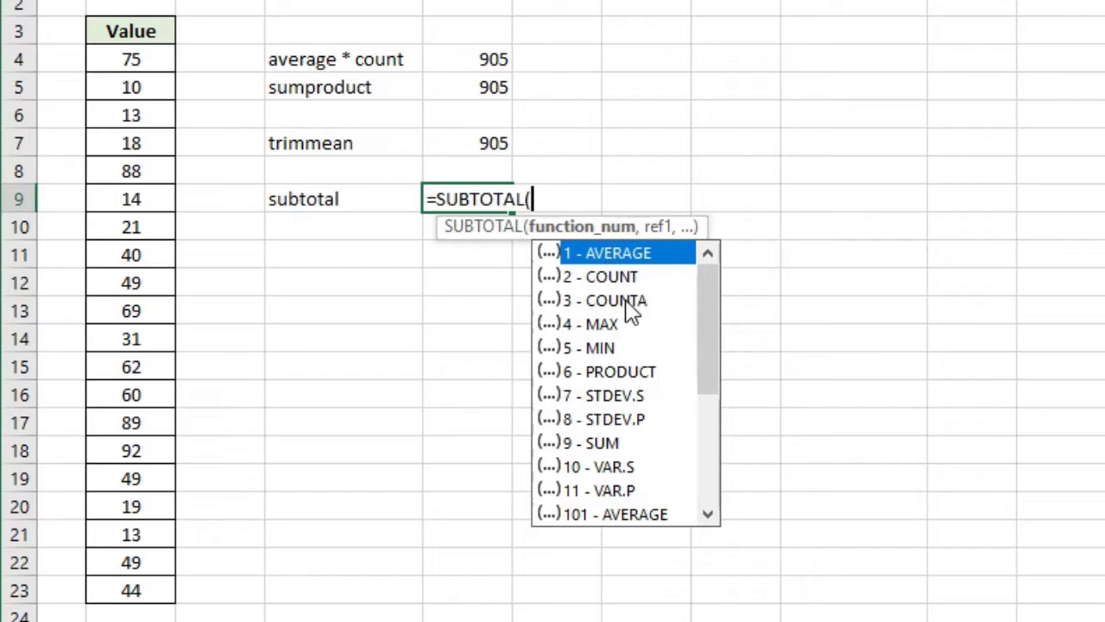
text(9,)
drag(131, 59, 129, 594)
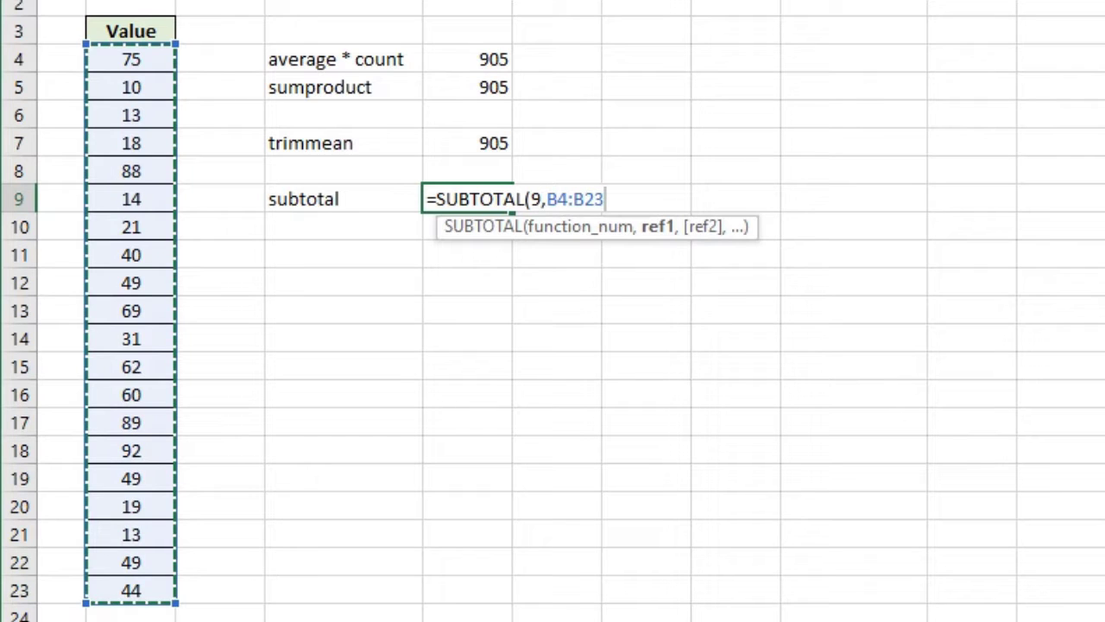
key(Return)
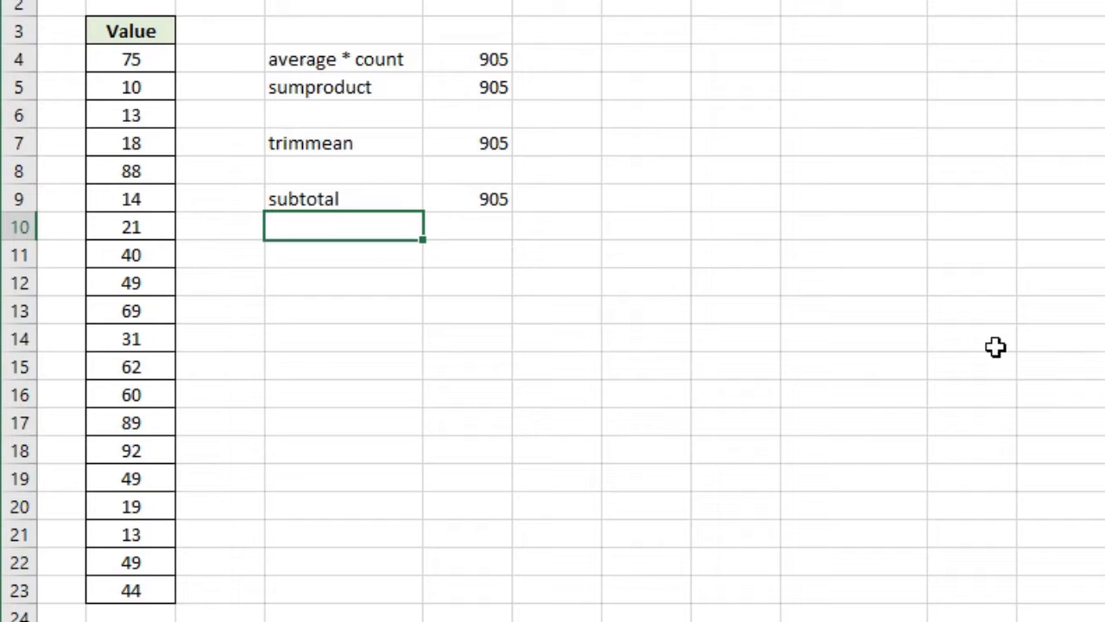
- Turn on filtering for the Value column header in B3
click(108, 10)
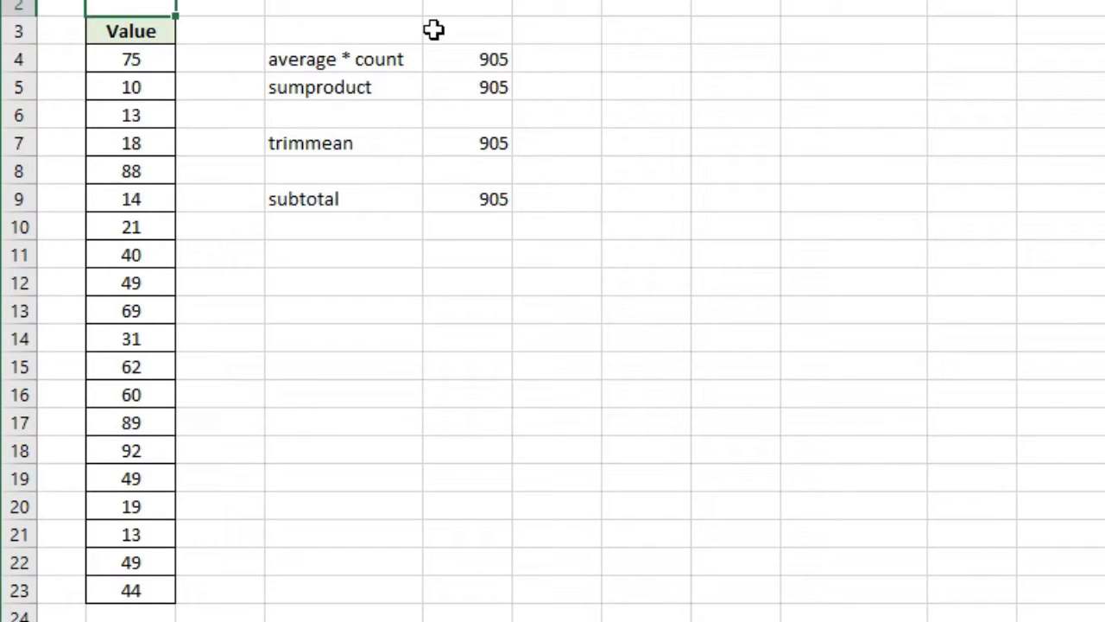
click(114, 30)
key(ctrl+shift+l)
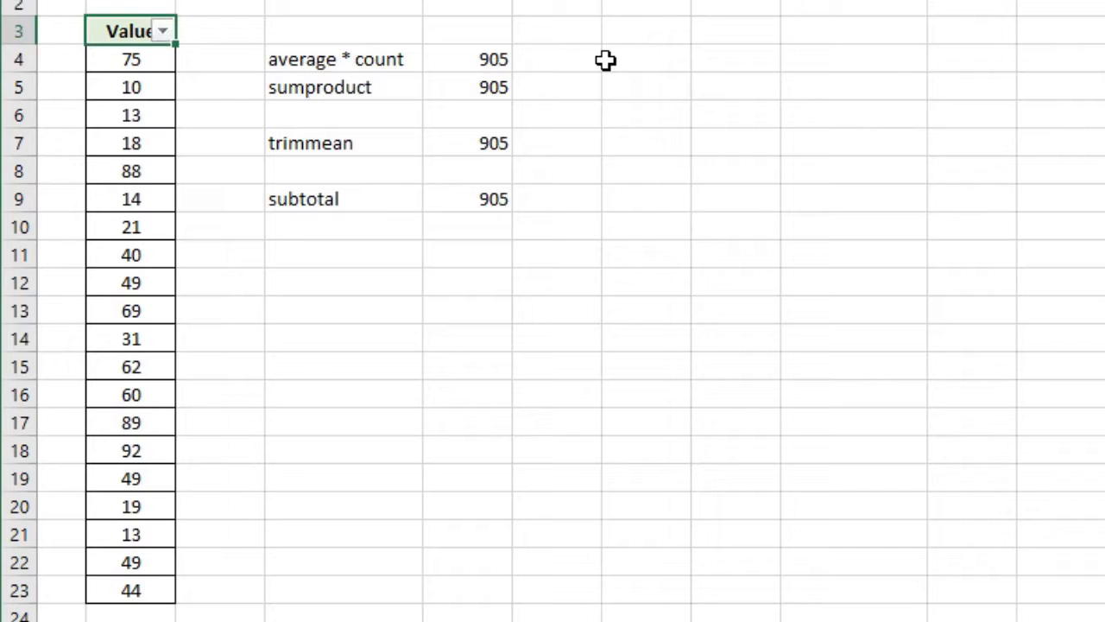
- Filter the 75 in row 4 out of the Value column, check the subtotal in E9, and clear the filter
click(163, 32)
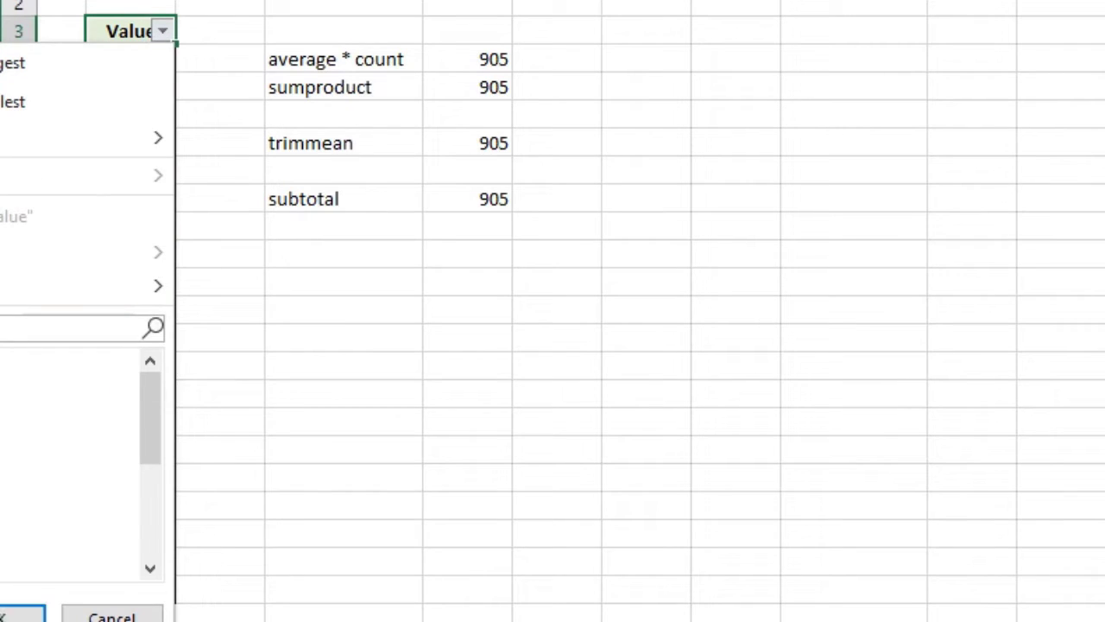
scroll(69, 467, down, 5)
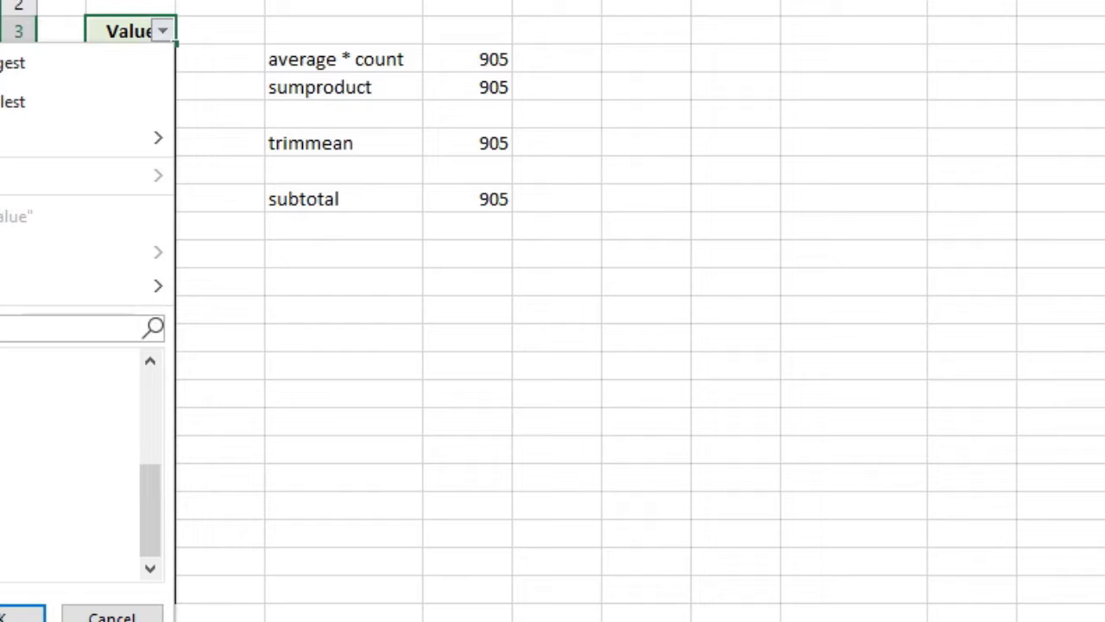
click(13, 613)
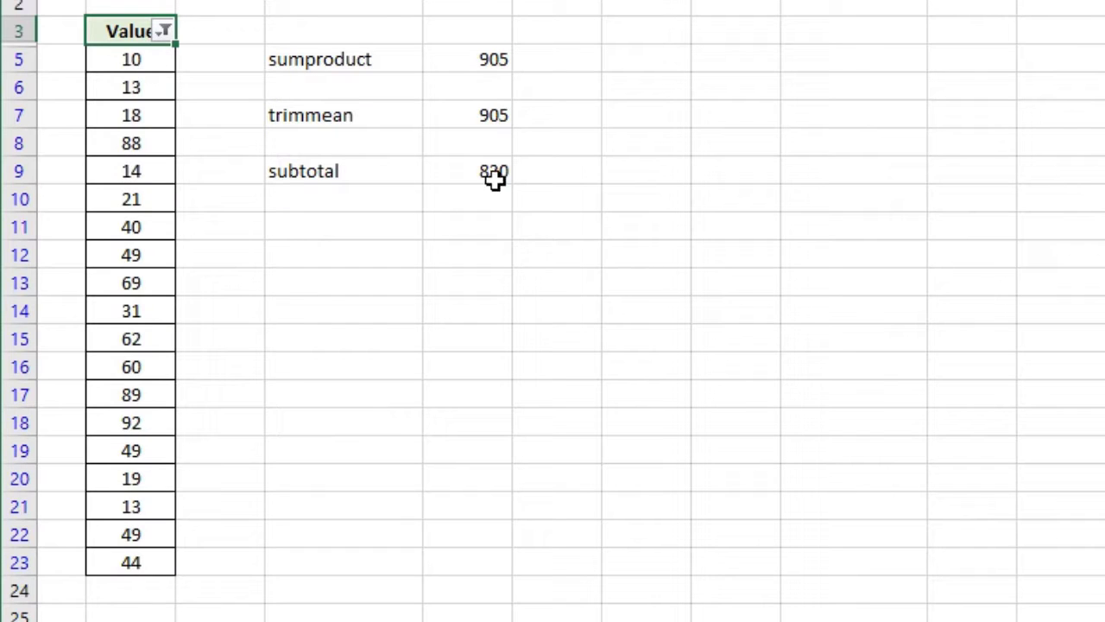
click(494, 177)
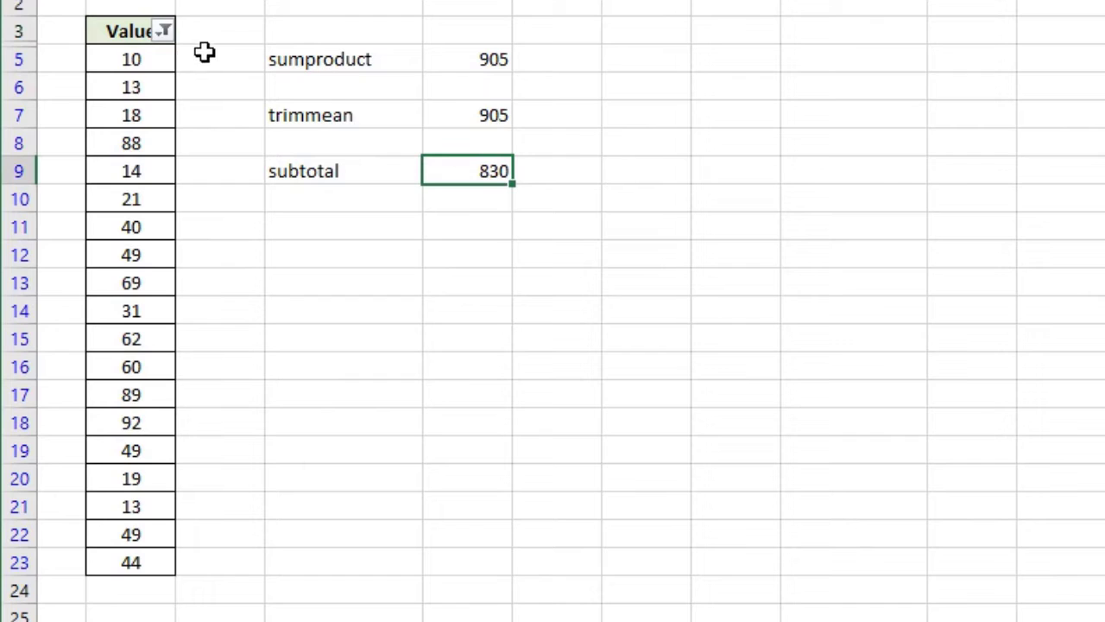
click(167, 39)
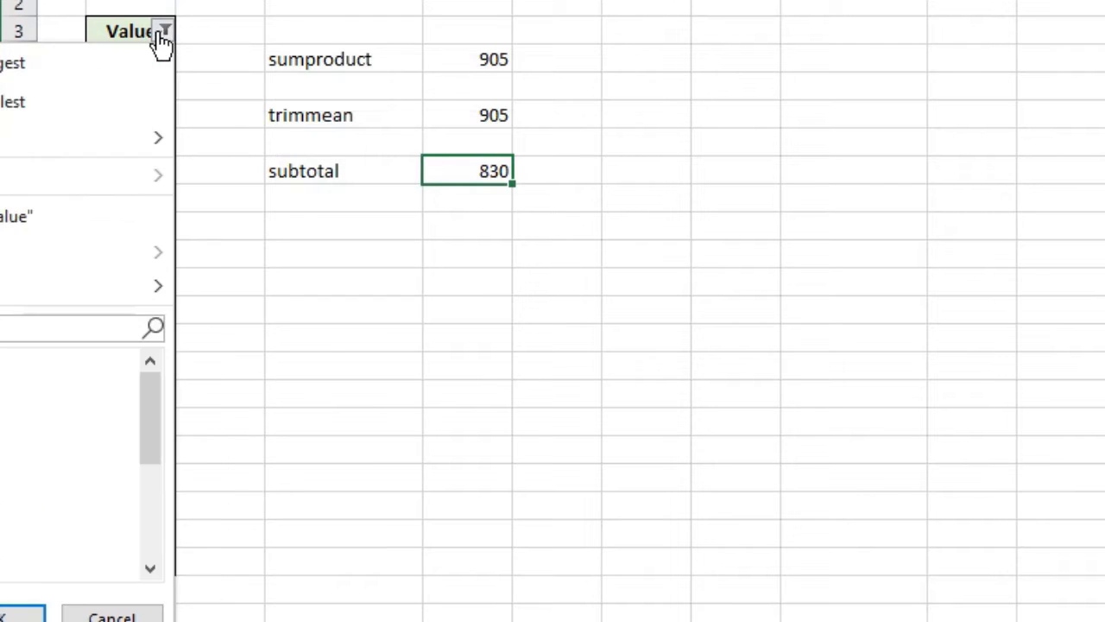
click(17, 216)
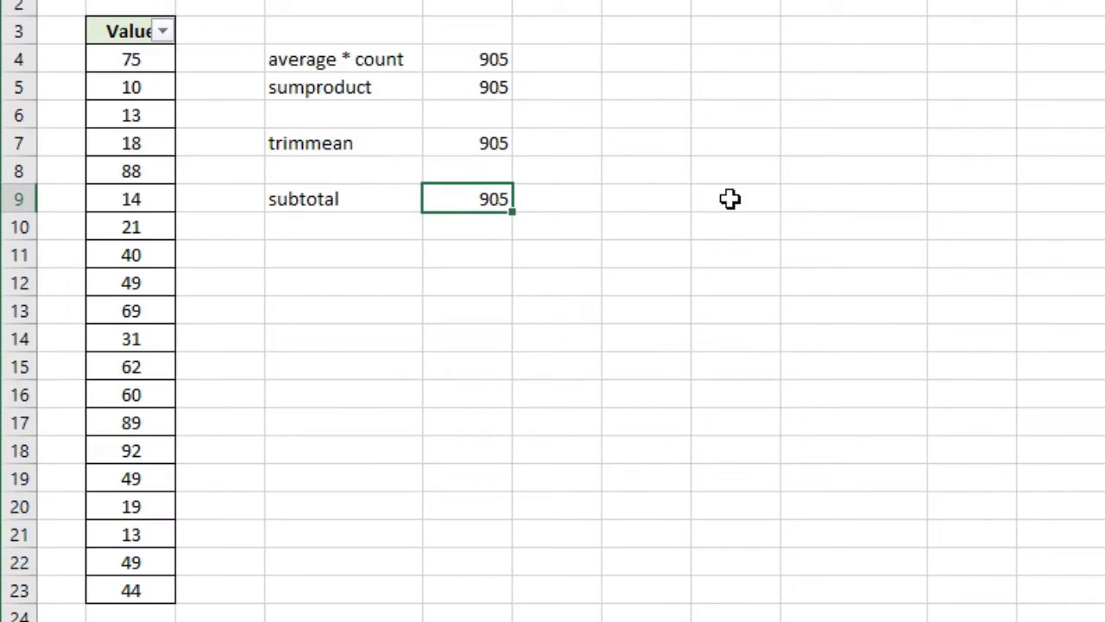
- Label cell D10 "aggregate"
click(328, 231)
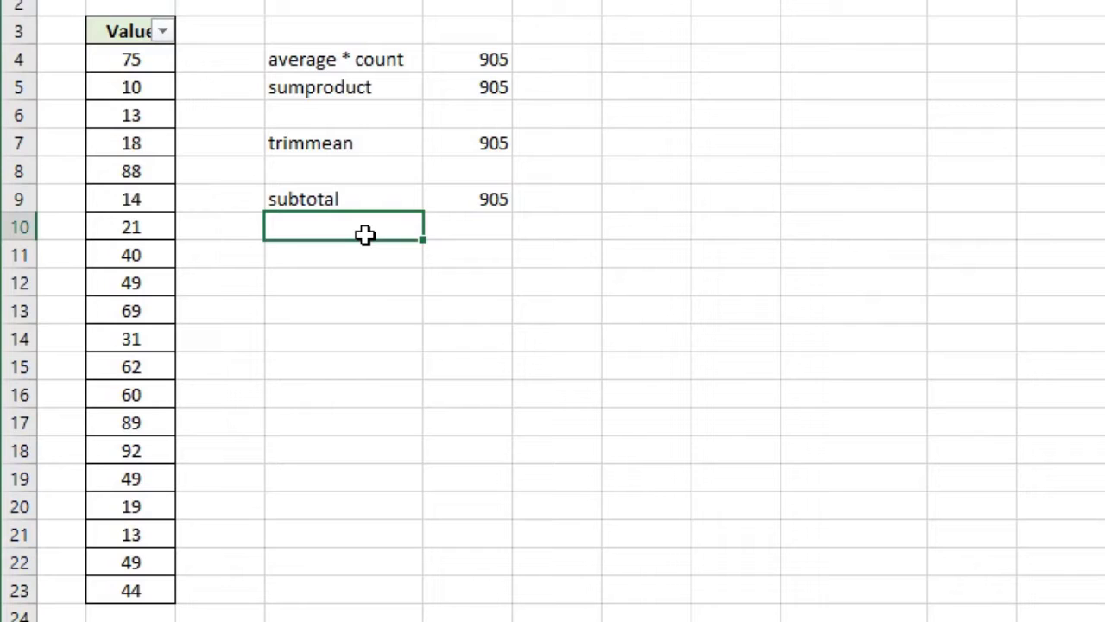
text(aggregate)
key(Tab)
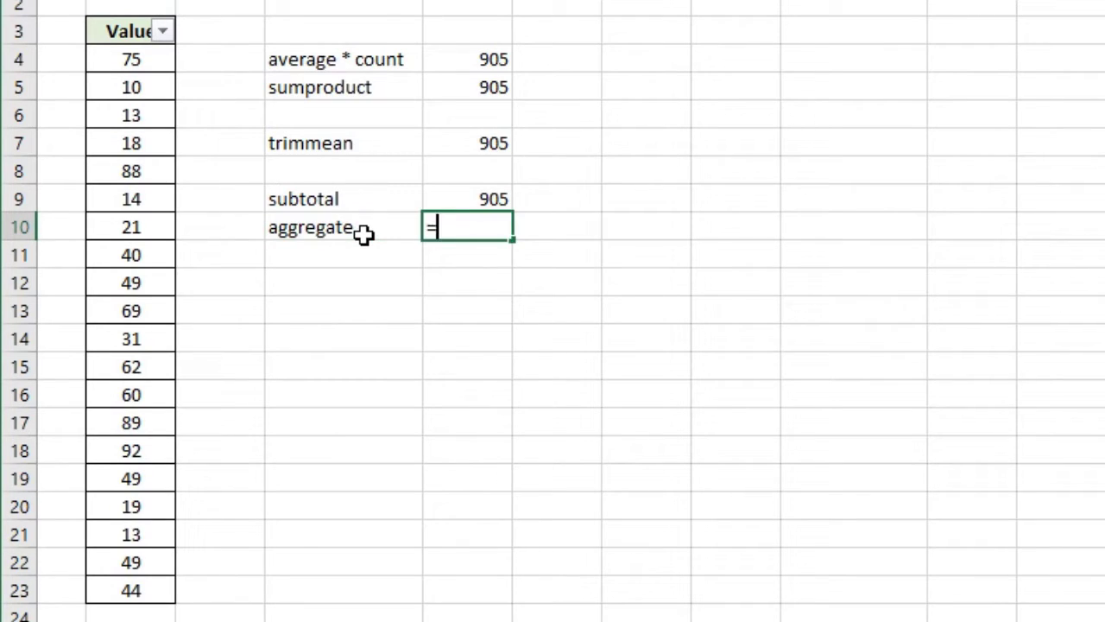
- Enter an AGGREGATE formula in E10 with function number 9 (SUM) and option 0 over B4:B23
text(=agg)
key(Tab)
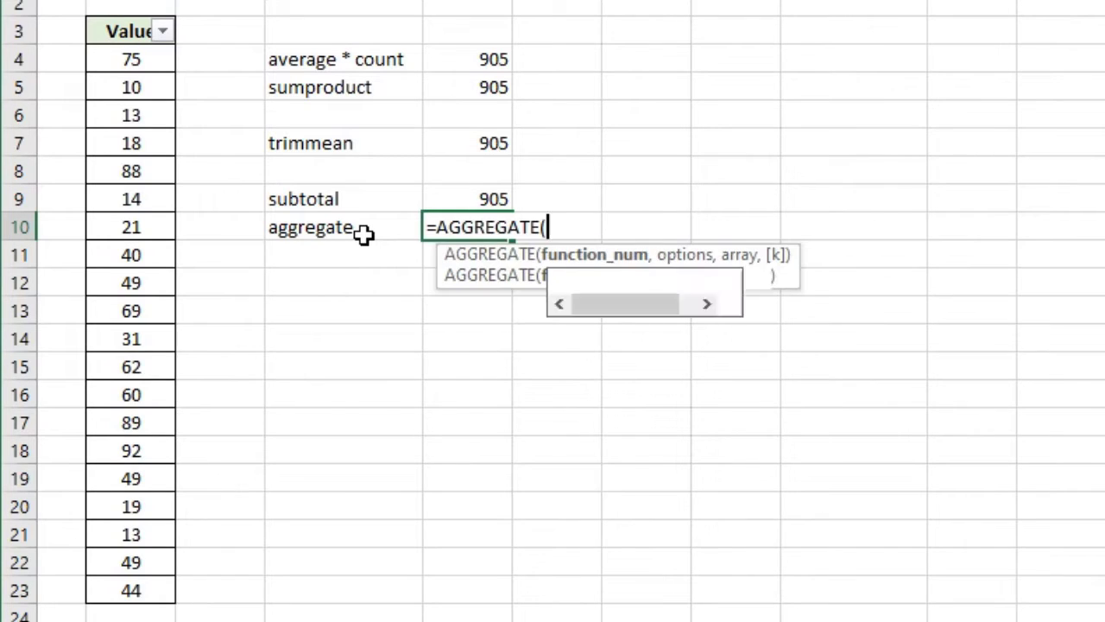
text(9)
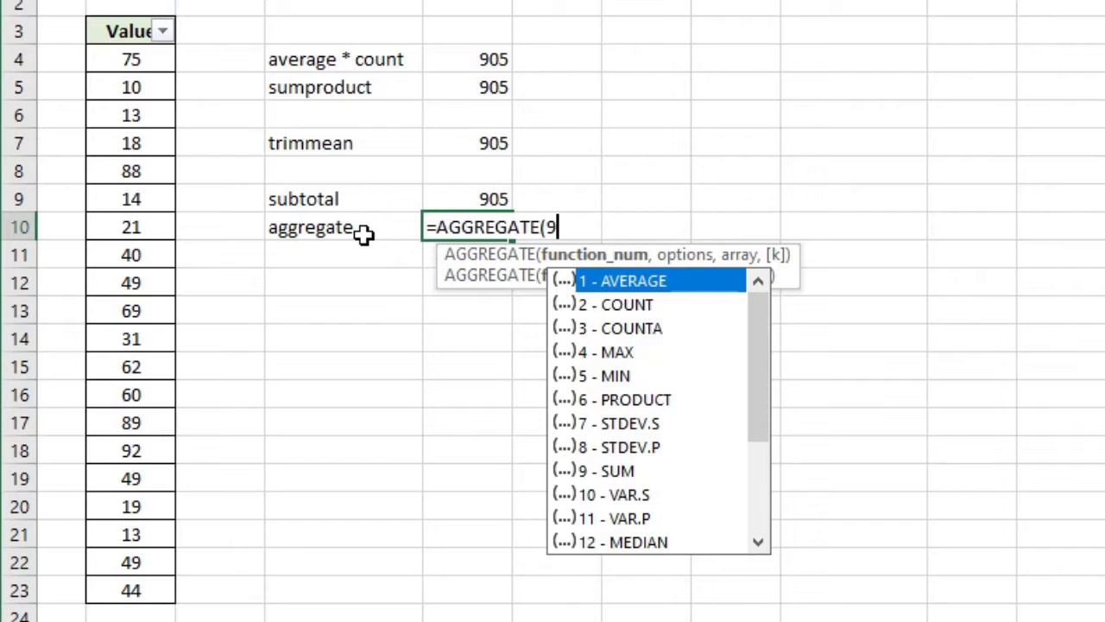
text(,)
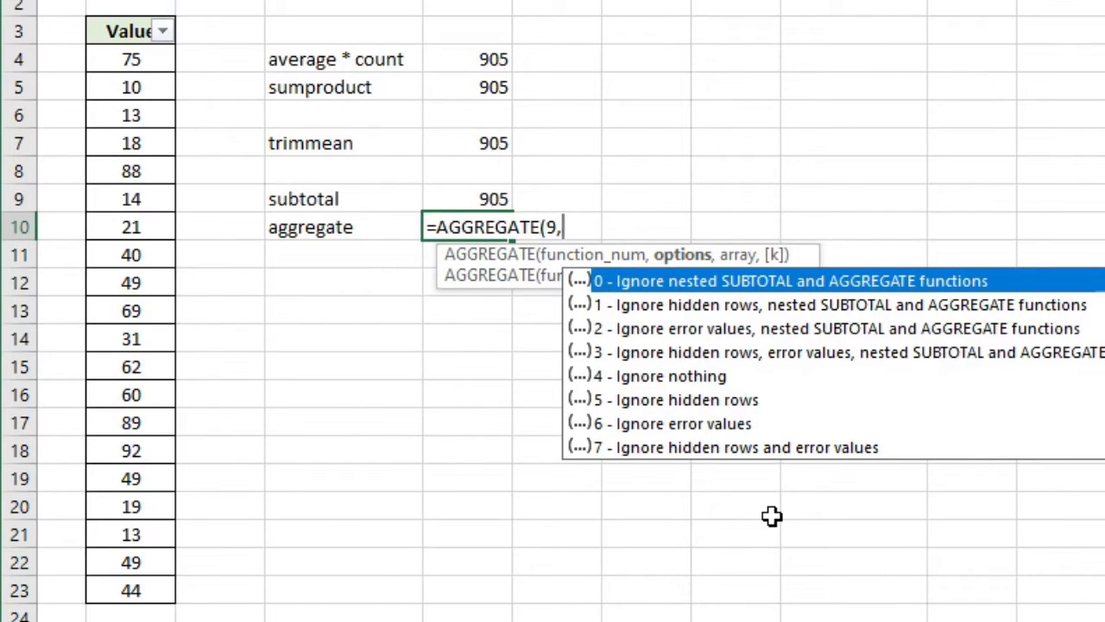
text(0,)
drag(136, 61, 168, 580)
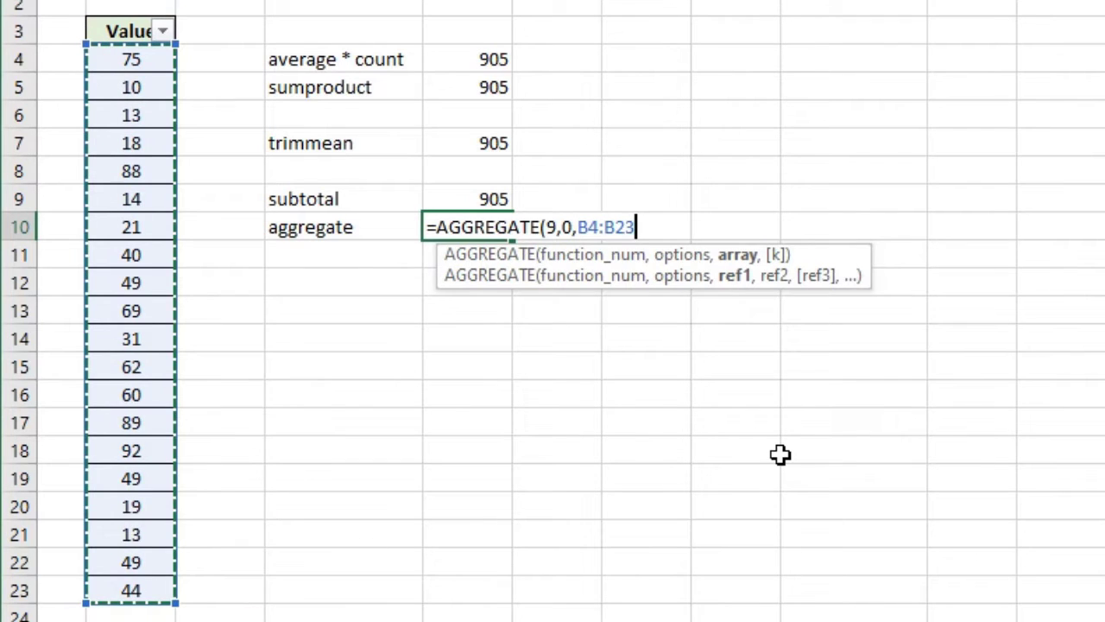
text())
key(Return)
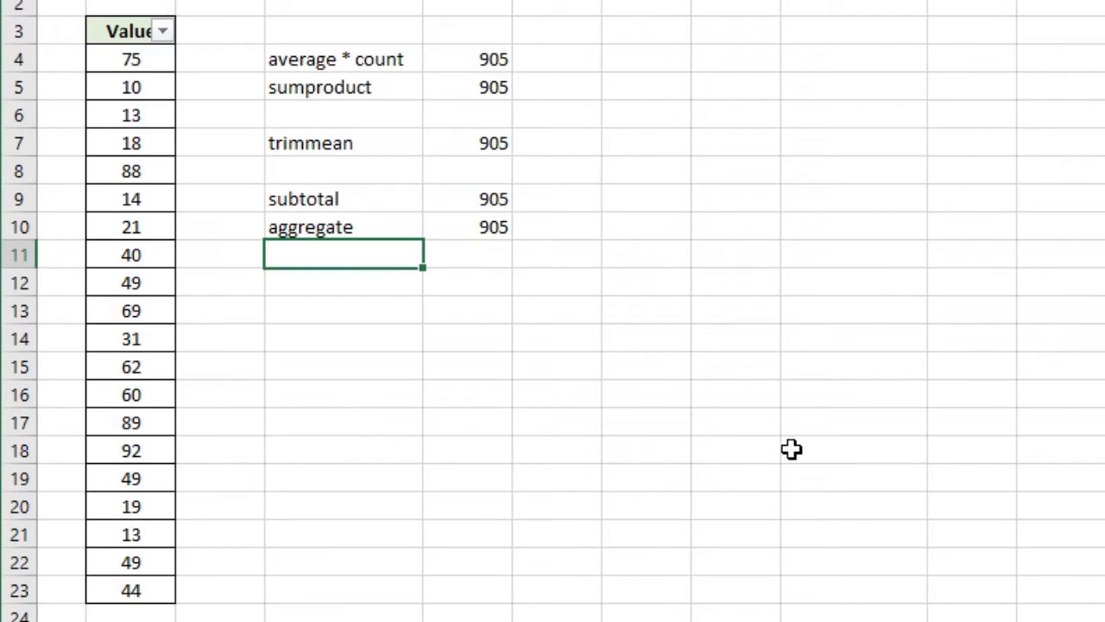
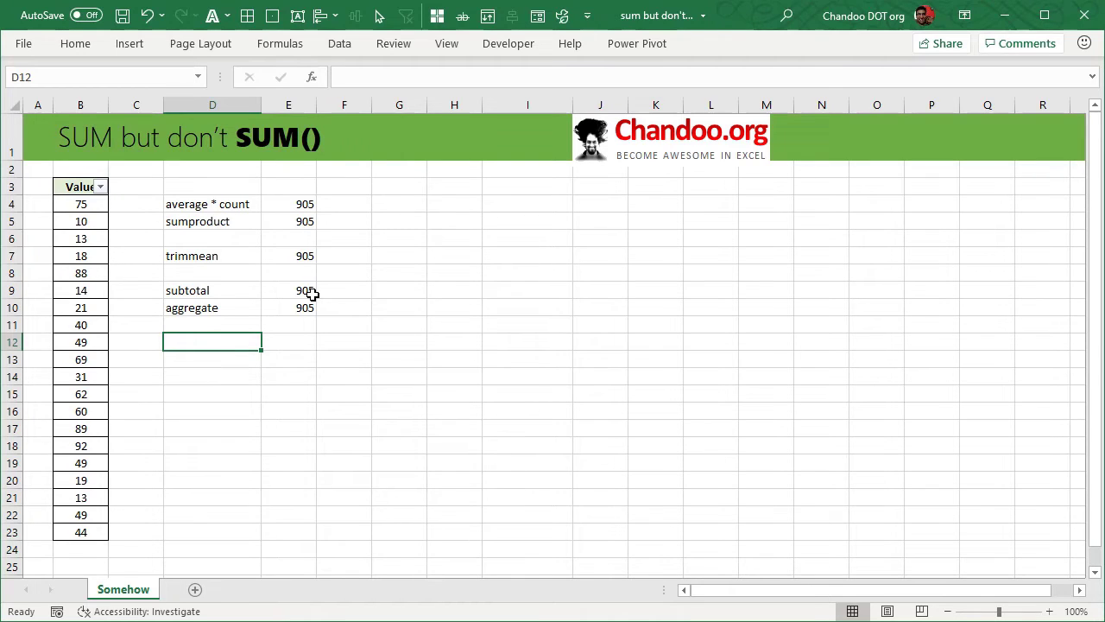
- Label cell D12 "mmult"
text(mm)
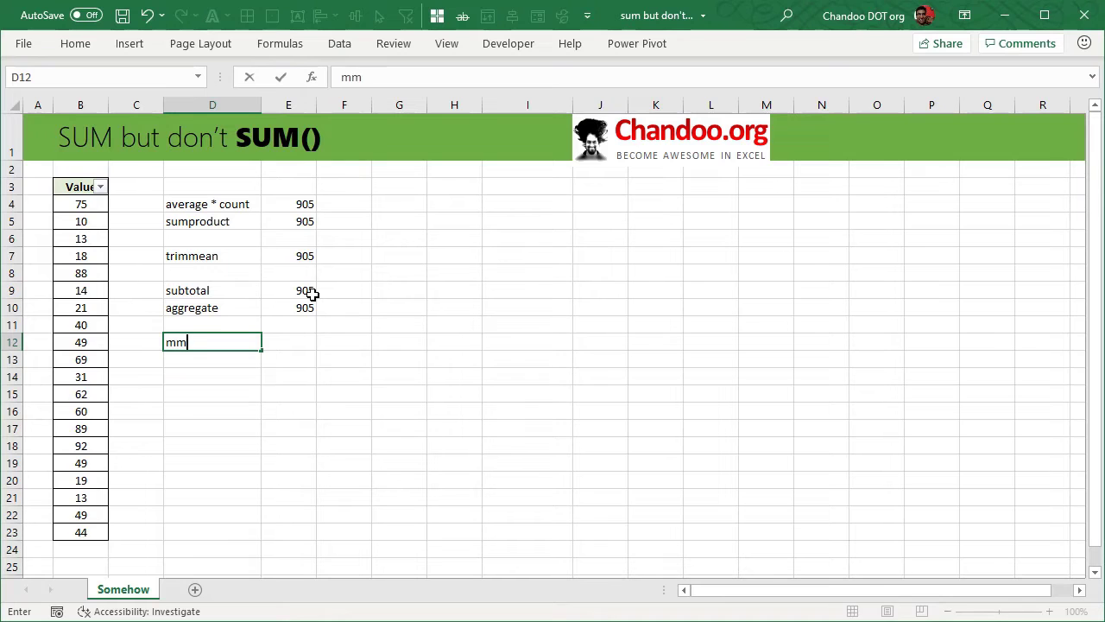
text(ult)
key(Tab)
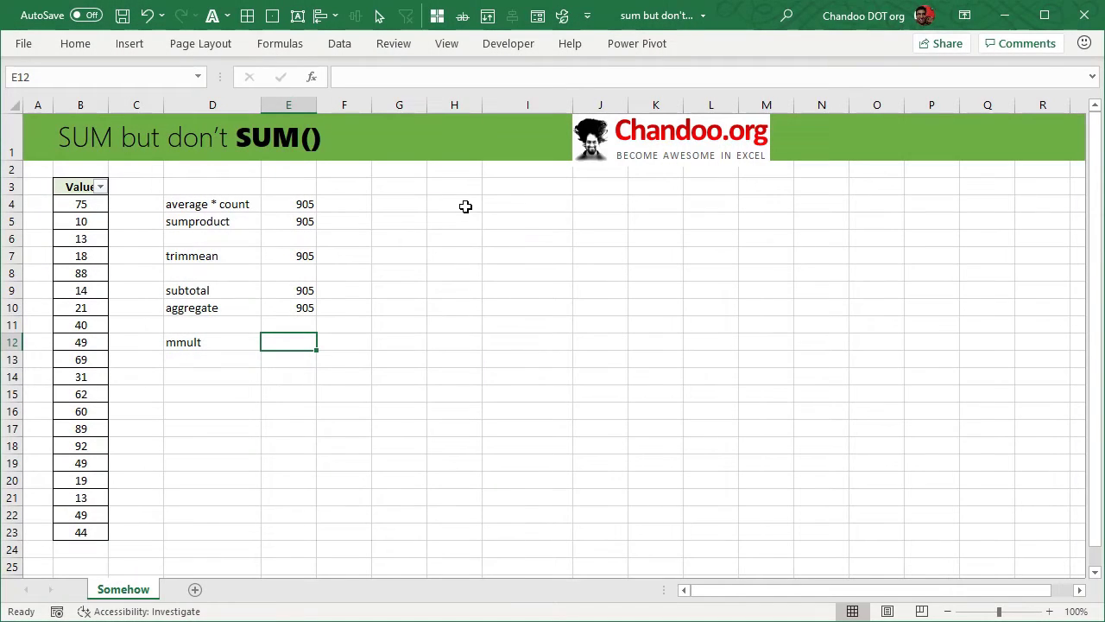
- Select the blank ranges H4:H7 and J4:M4 together to illustrate a column matrix and a row matrix
drag(465, 206, 453, 427)
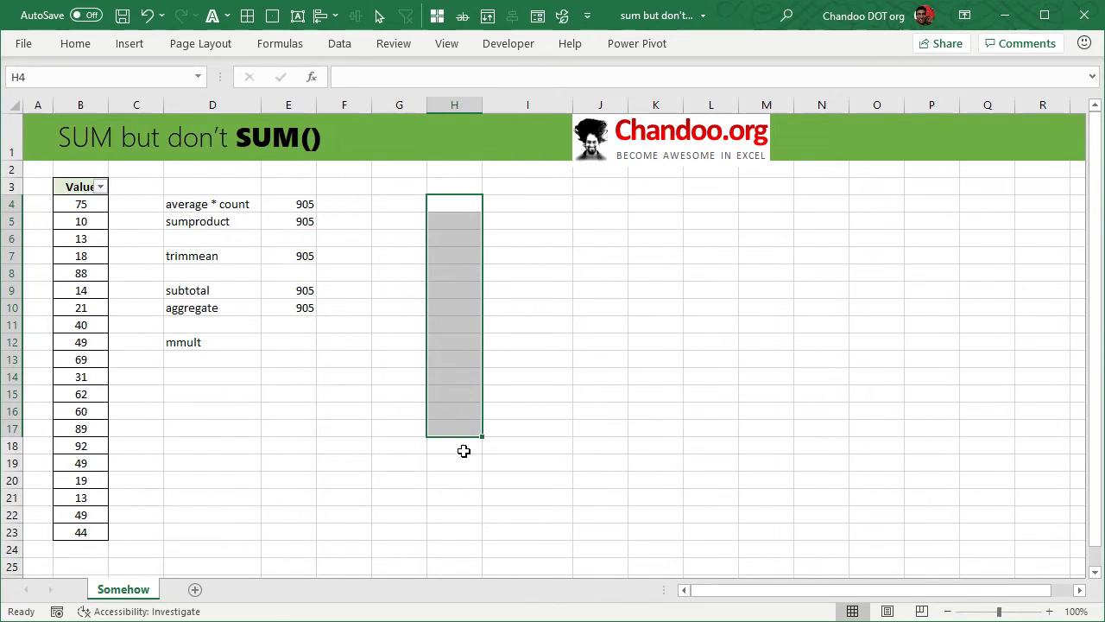
drag(461, 213, 456, 261)
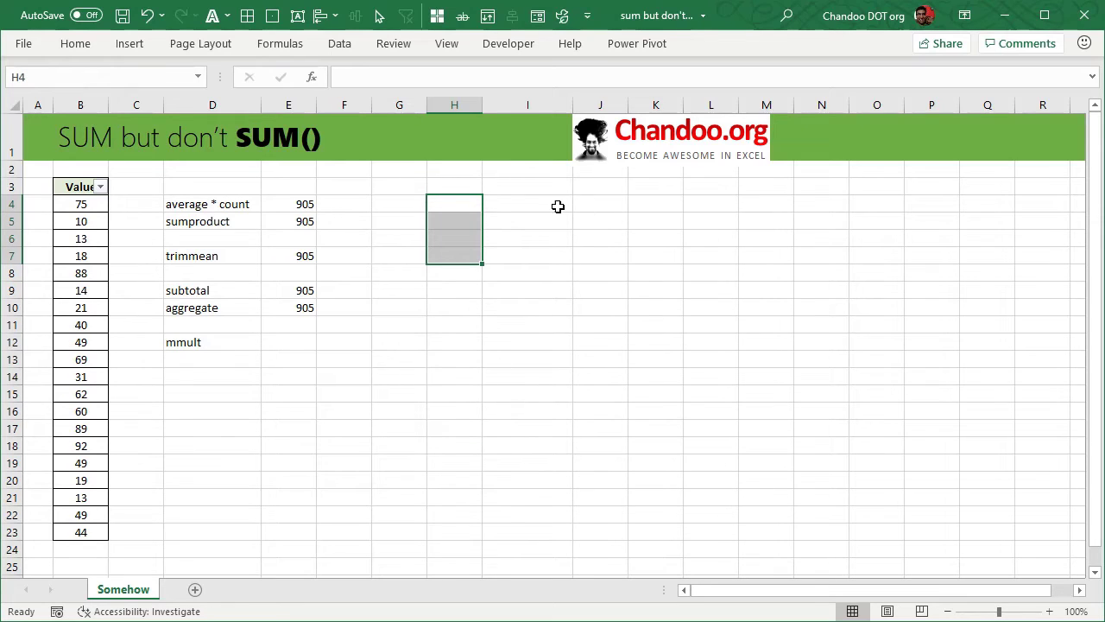
ctrl+drag(598, 200, 747, 210)
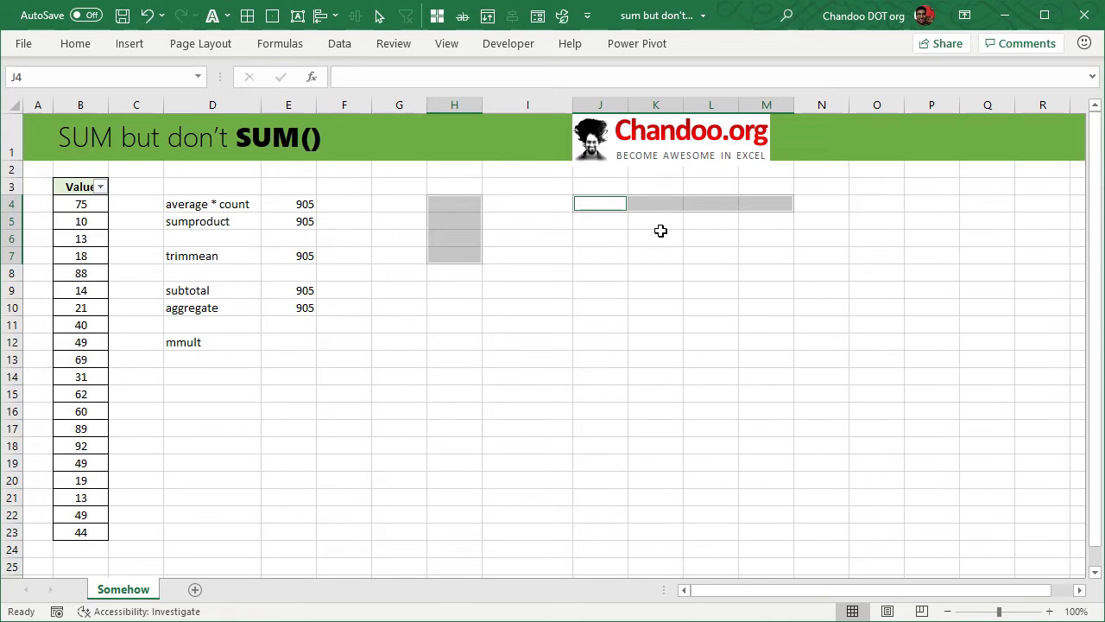
- Enter an MMULT formula in E12 multiplying B4:B23 by TRANSPOSE(B4:B23)
click(302, 348)
text(=mm)
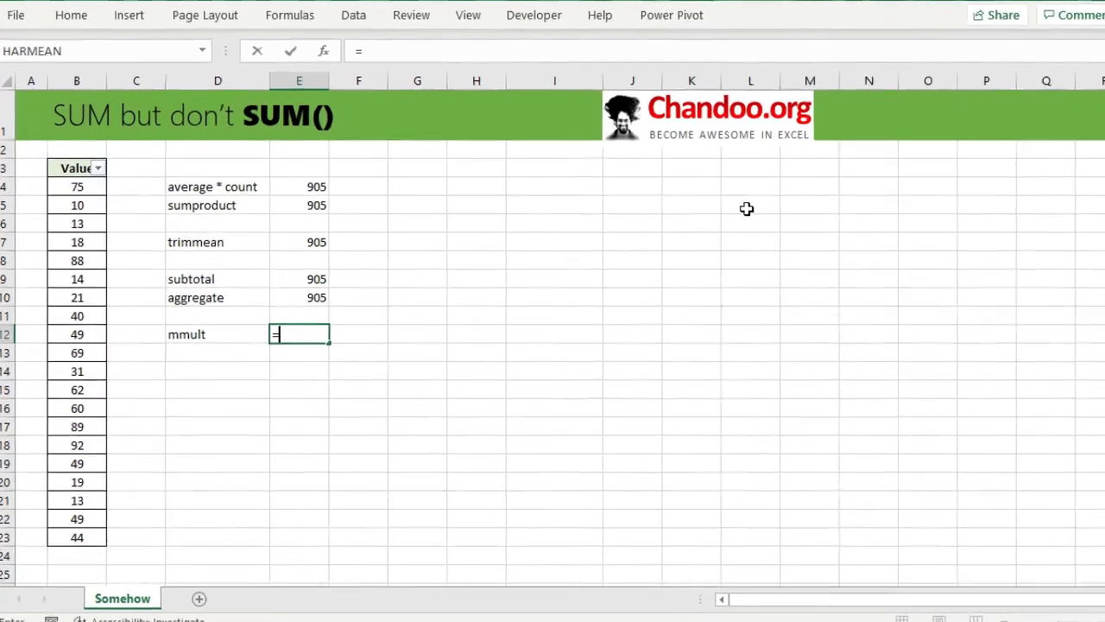
key(Tab)
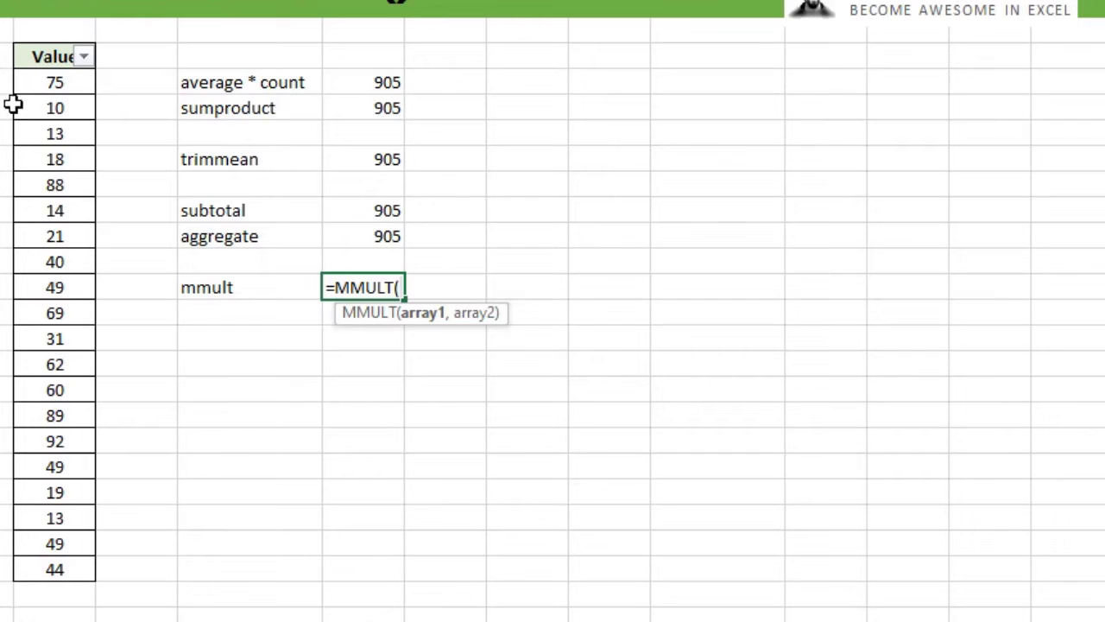
drag(56, 82, 75, 575)
text(,)
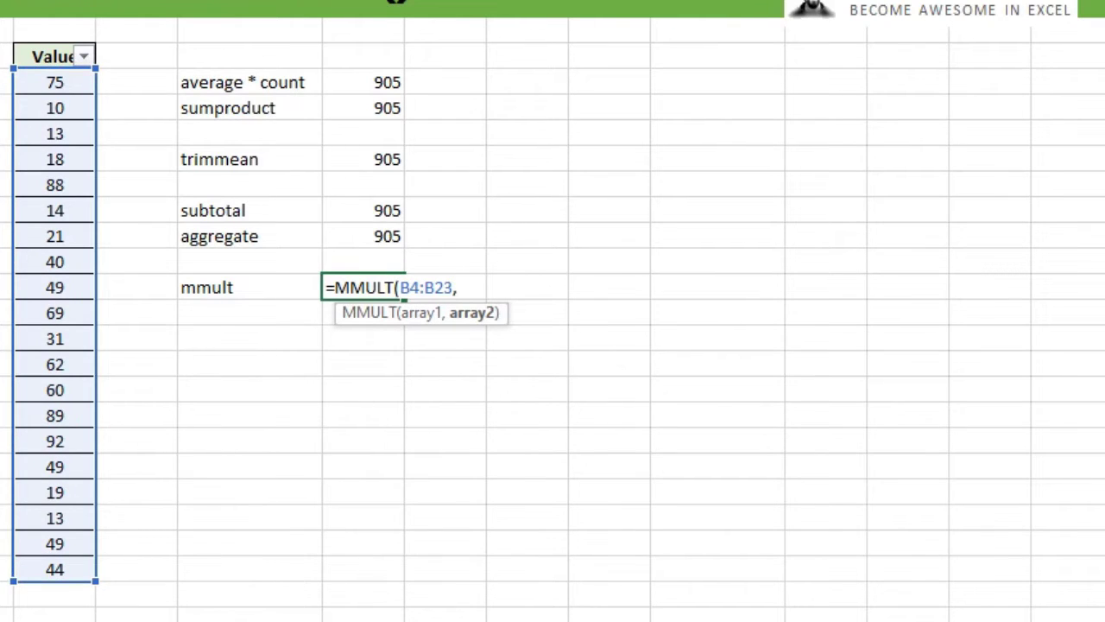
text(tr)
key(Tab)
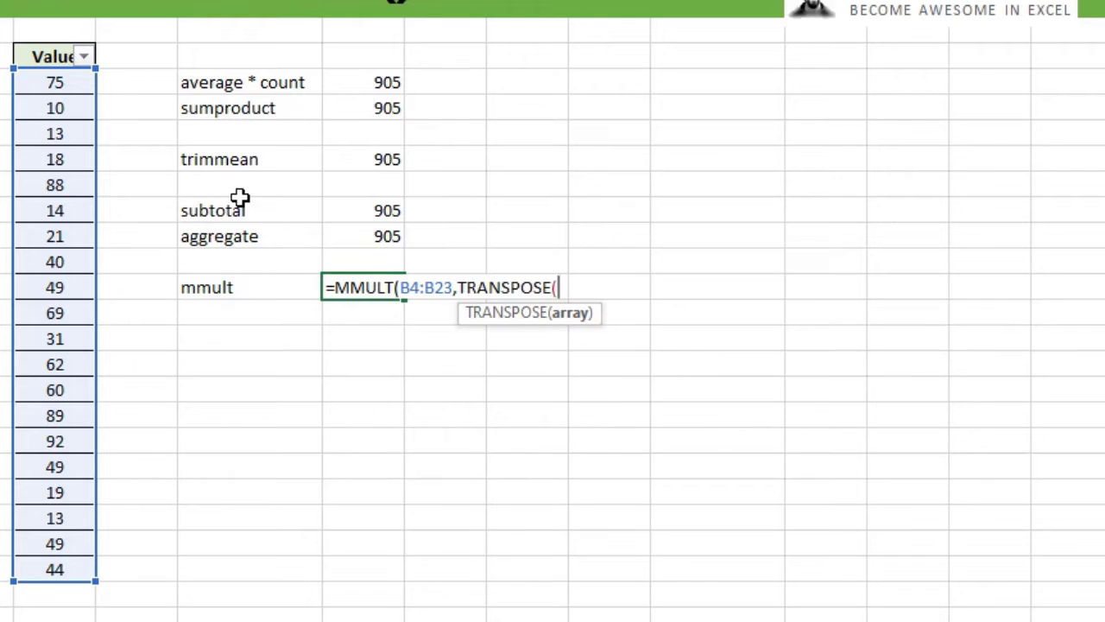
drag(23, 78, 24, 567)
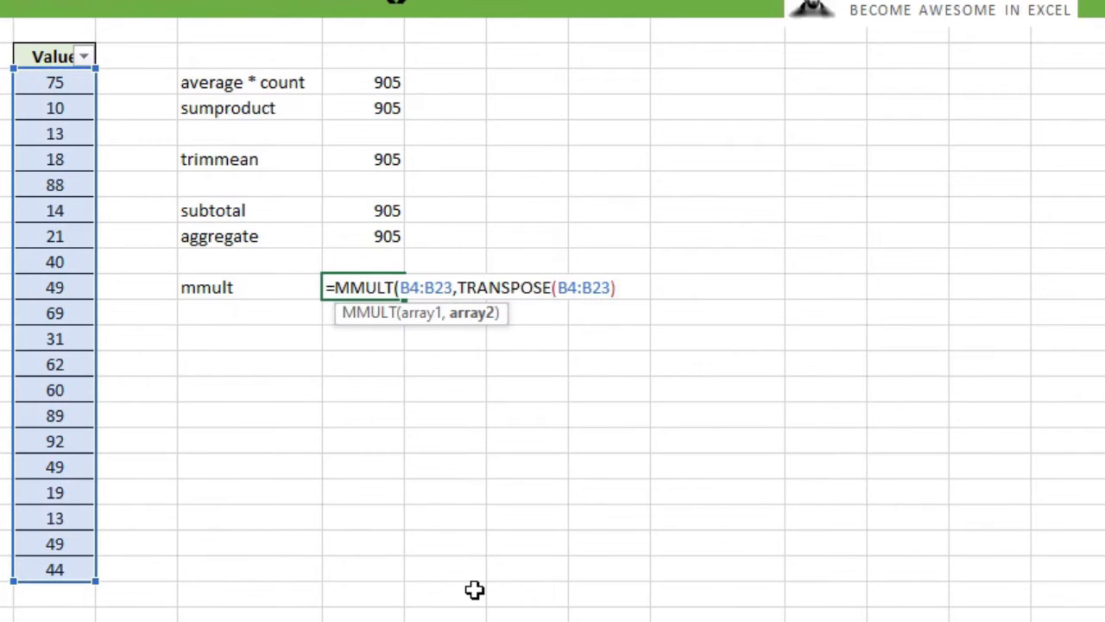
key(Return)
scroll(492, 518, down, 3)
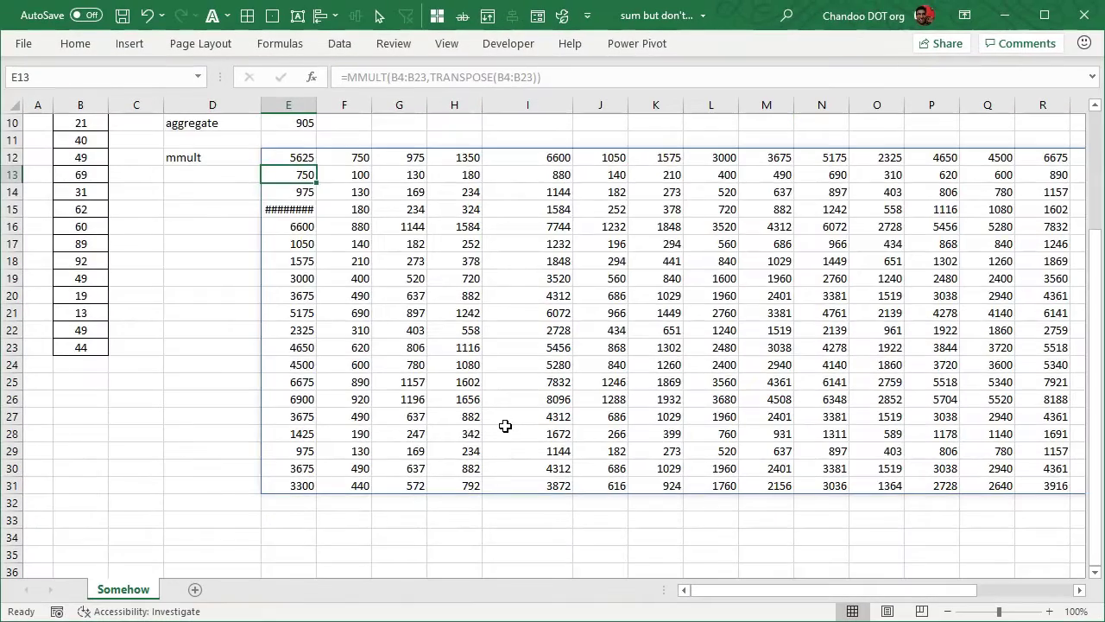
- Reorder the MMULT arguments in E12 so TRANSPOSE(B4:B23) comes first and B4:B23 second
scroll(488, 414, up, 2)
click(298, 261)
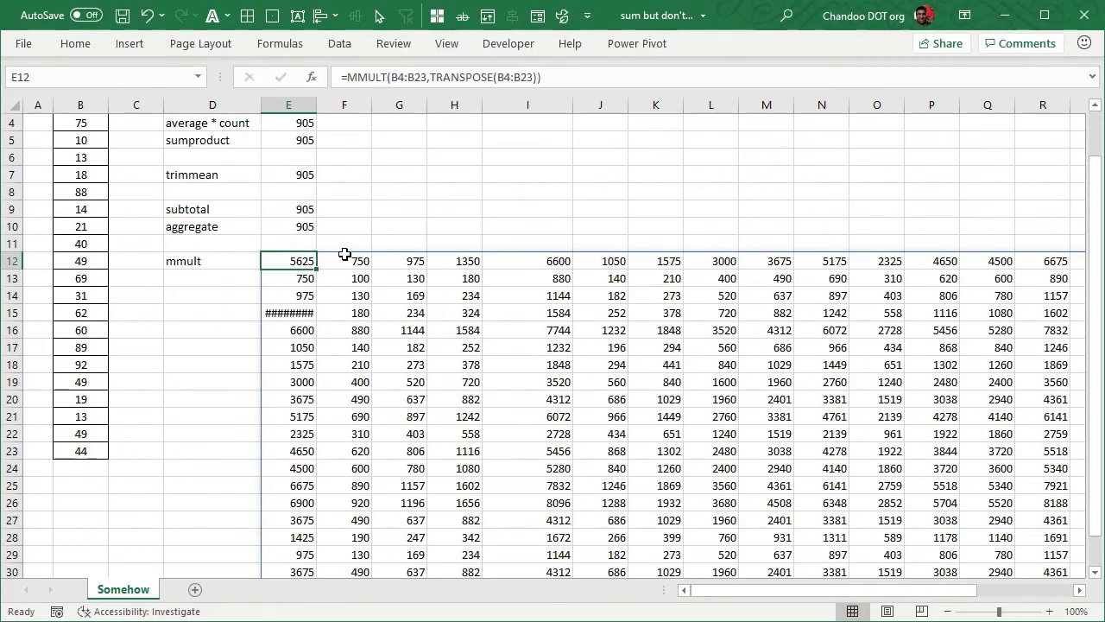
key(F2)
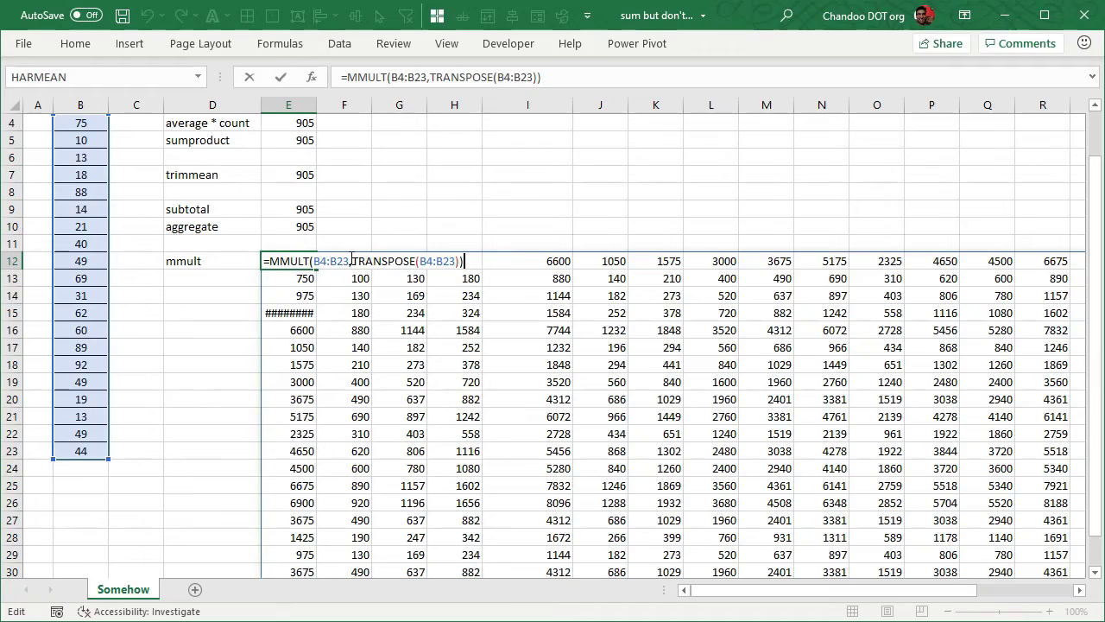
drag(352, 256, 313, 259)
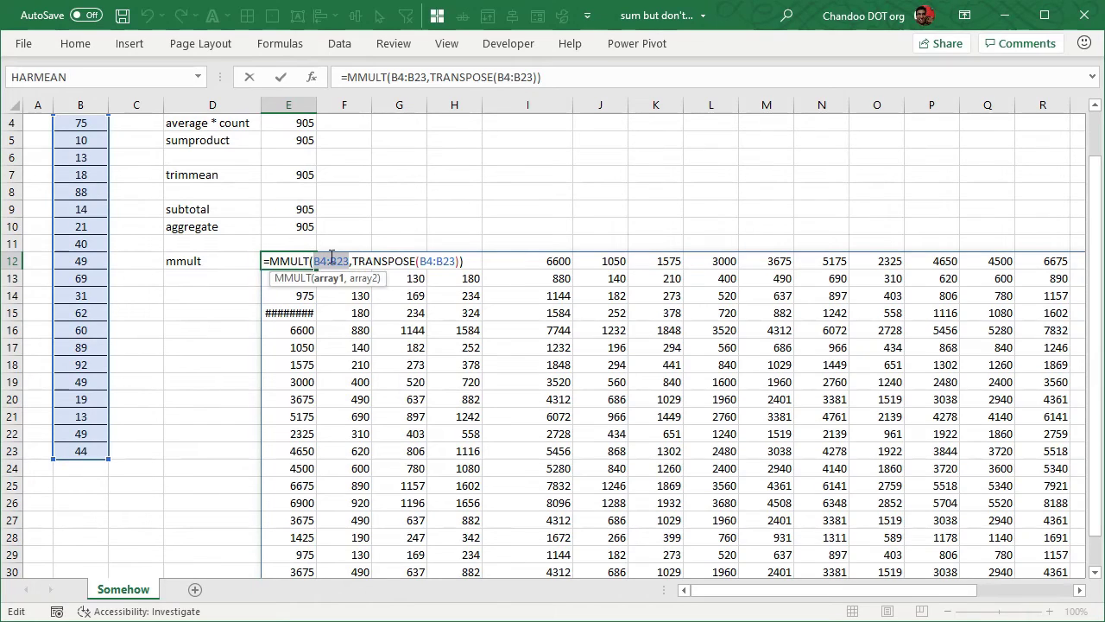
key(Delete)
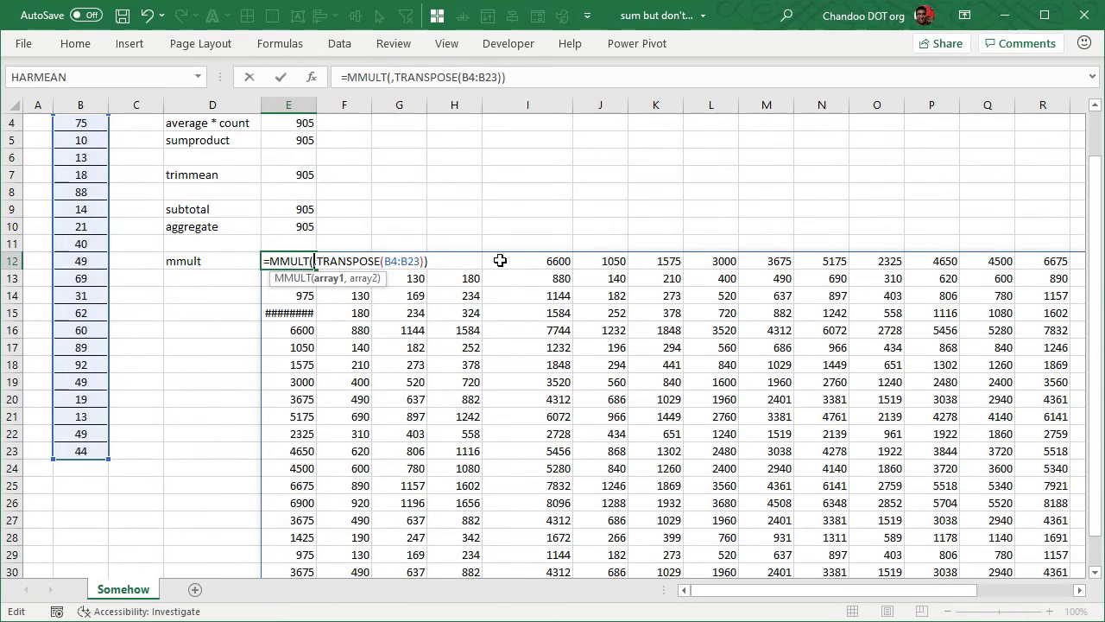
key(Delete)
key(End)
key(BackSpace)
text(,)
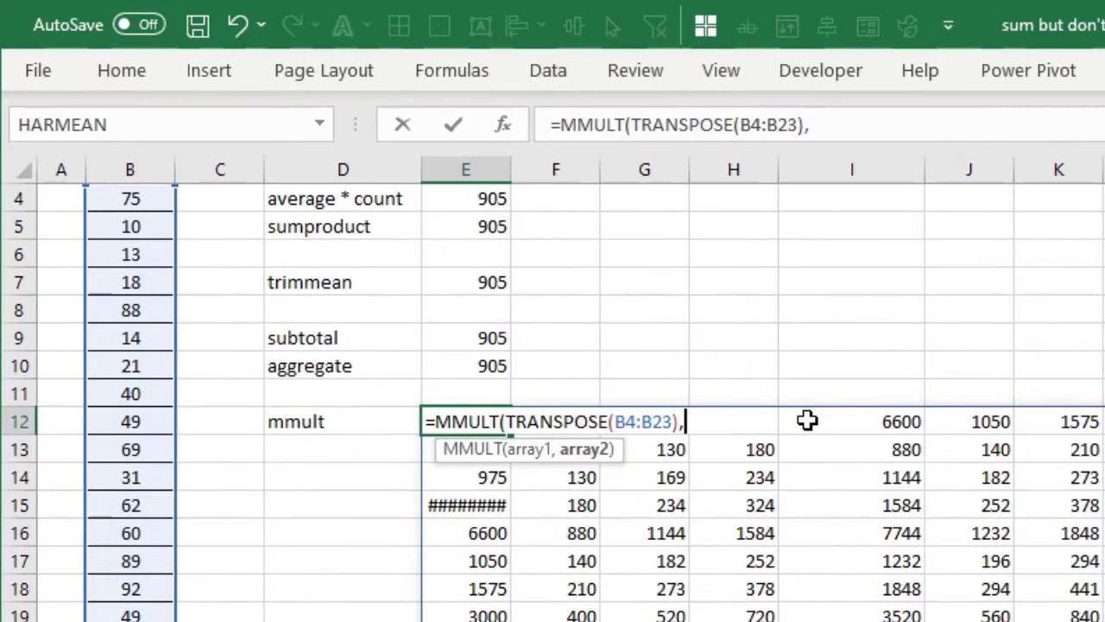
text(B4:B23))
key(Return)
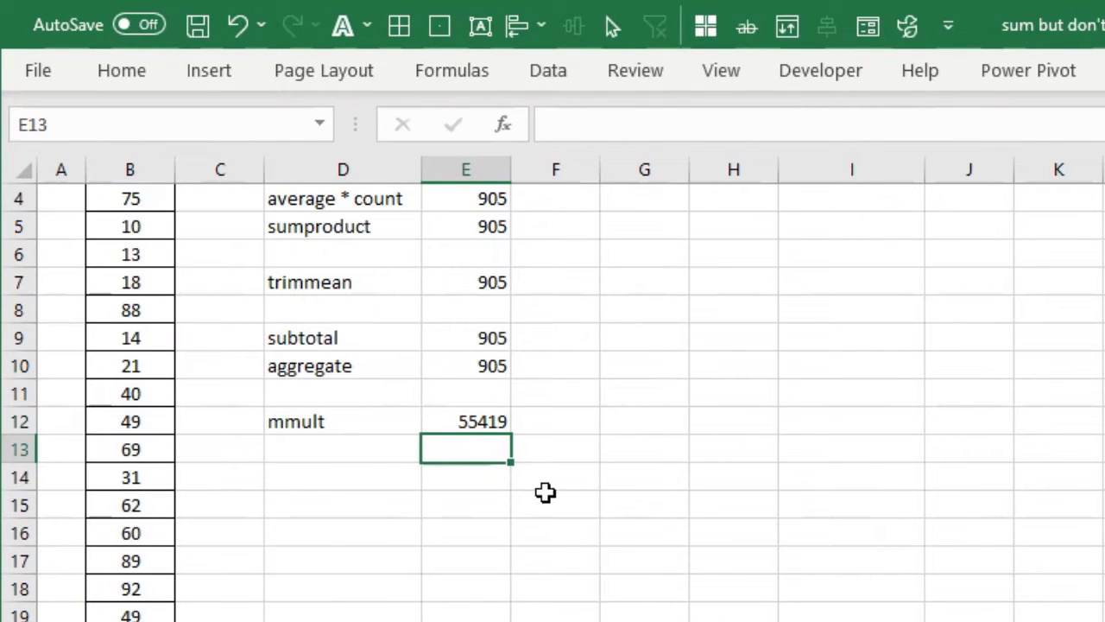
- Examine the MMULT result in E12 against the individual source values in B4 to B7
click(486, 417)
scroll(1016, 609, up, 1)
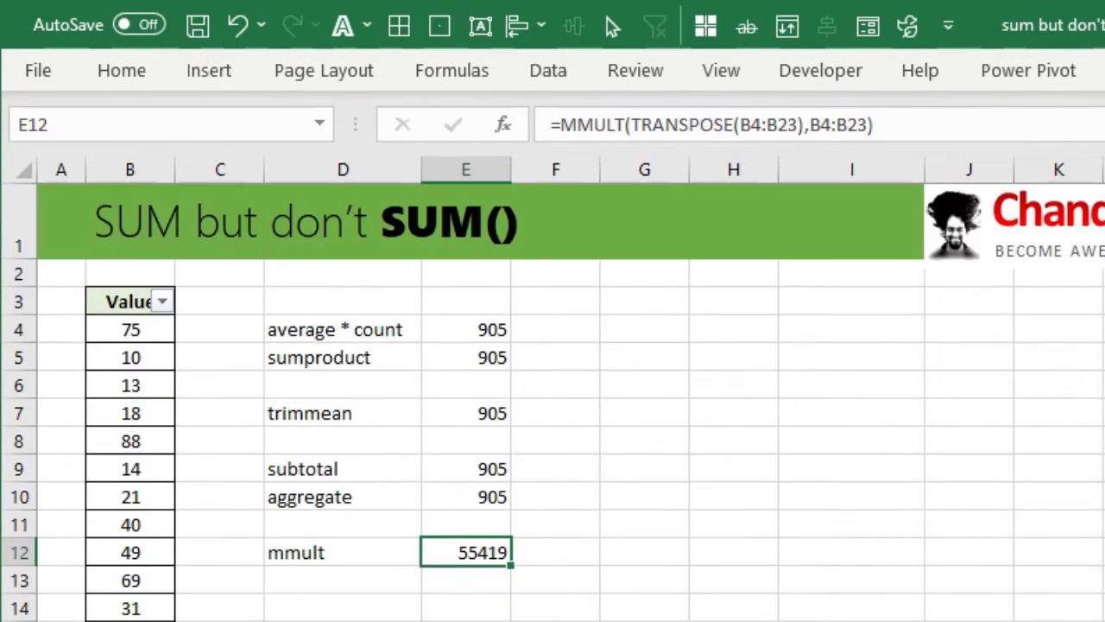
click(155, 329)
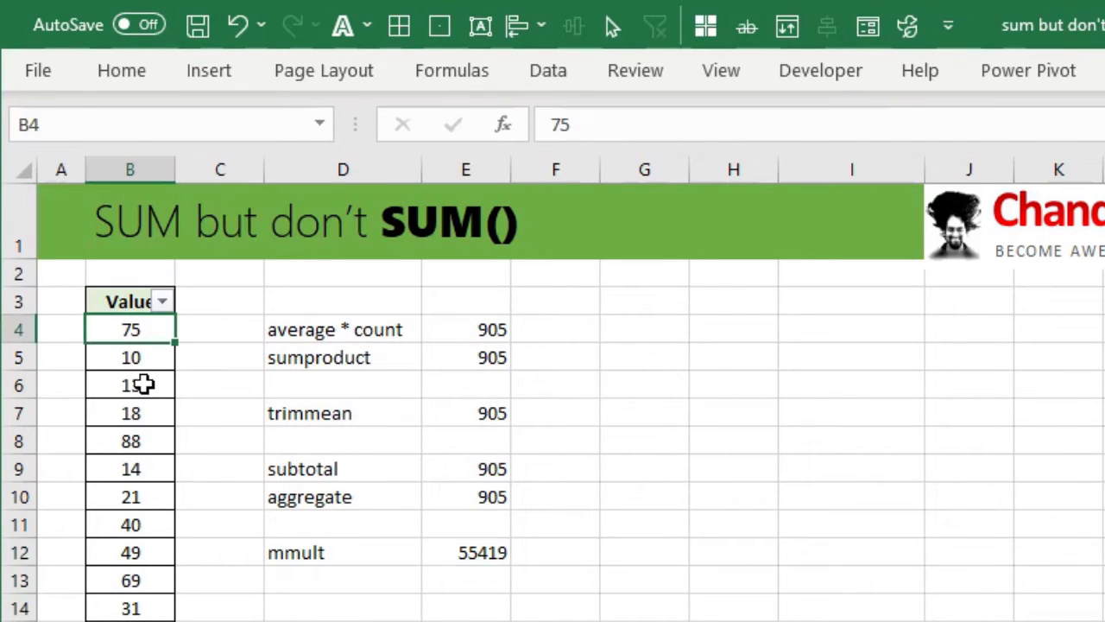
click(147, 358)
click(145, 393)
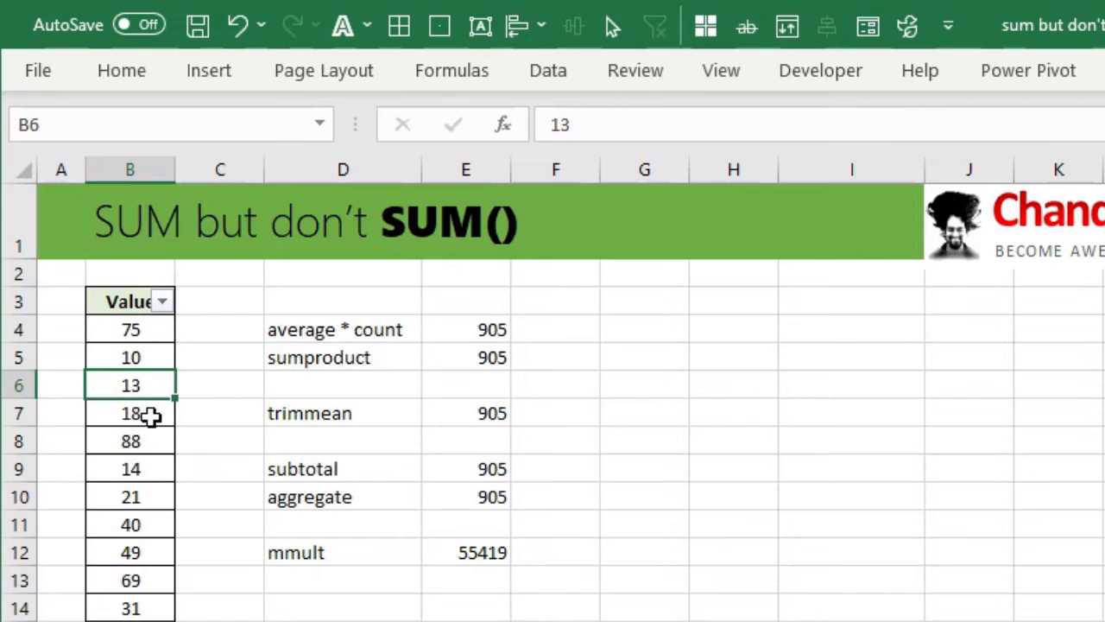
click(147, 415)
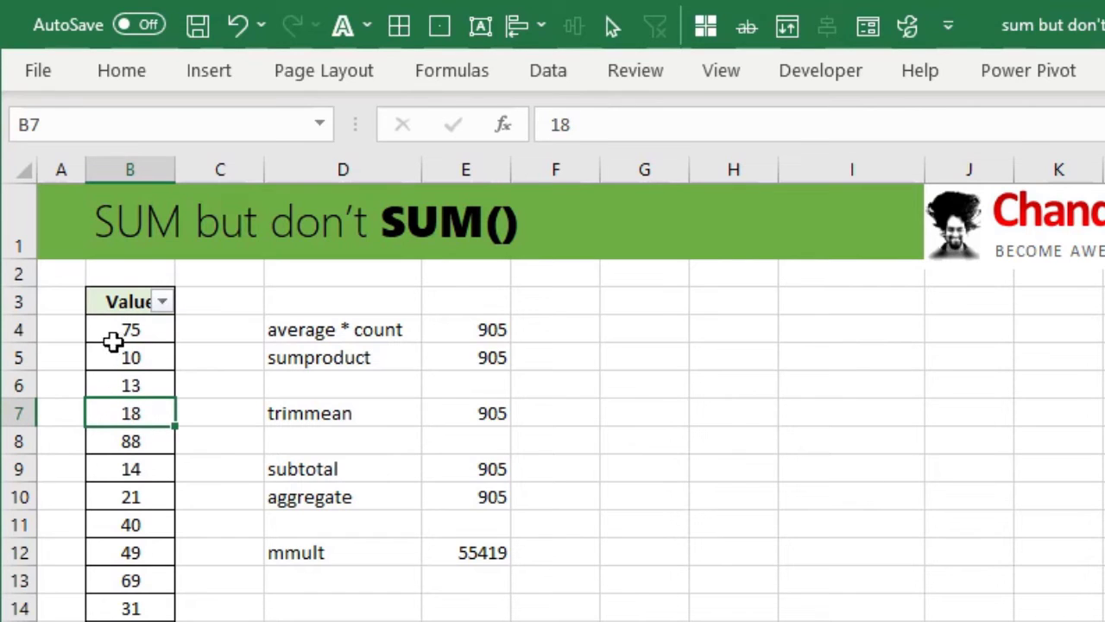
click(501, 553)
click(126, 329)
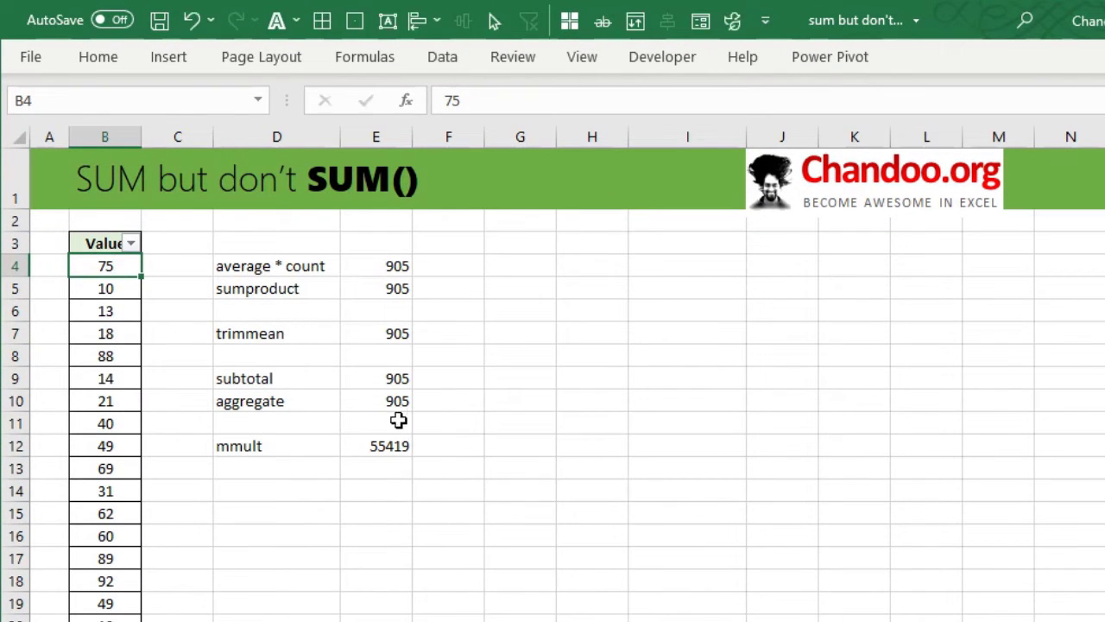
- Raise the second array of the MMULT formula in E12 to the power 0, as B4:B23^0, and review the formula
click(402, 446)
key(F2)
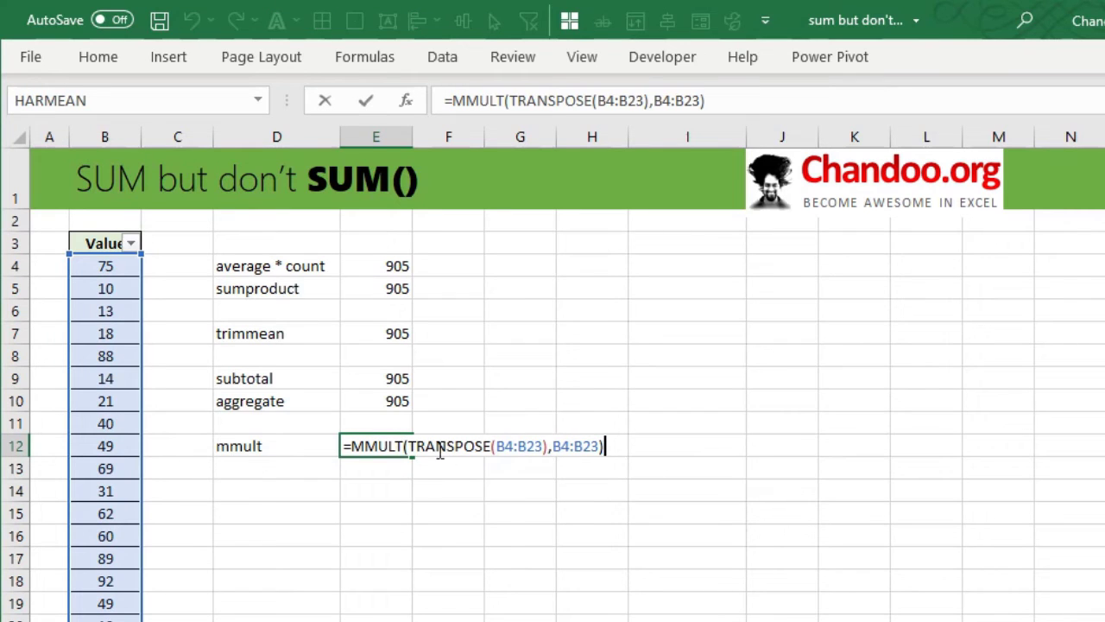
drag(554, 447, 600, 456)
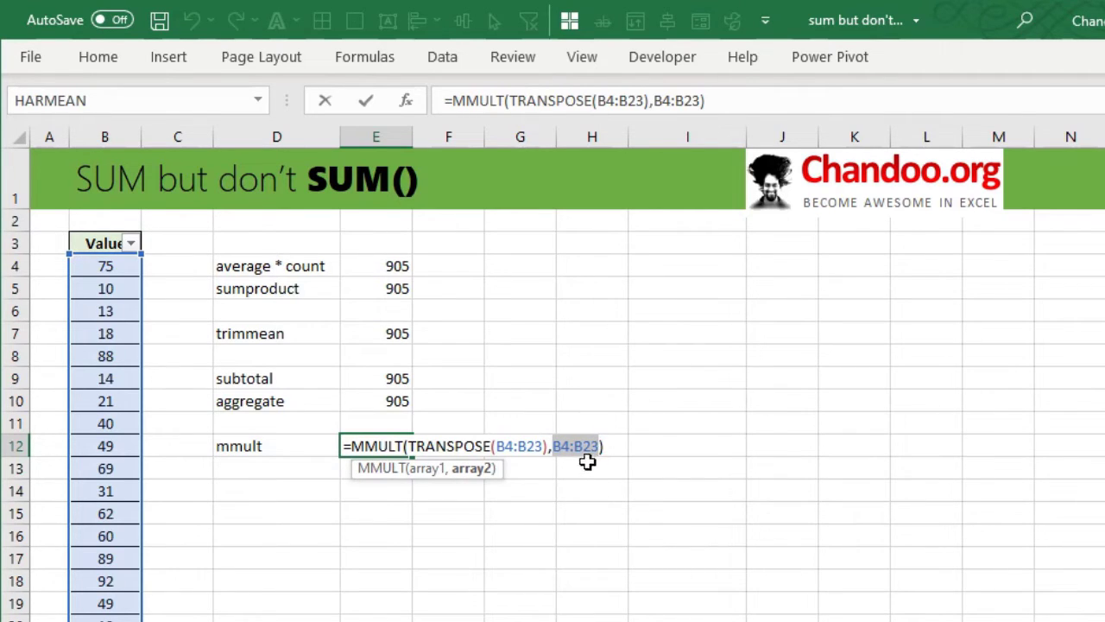
click(553, 446)
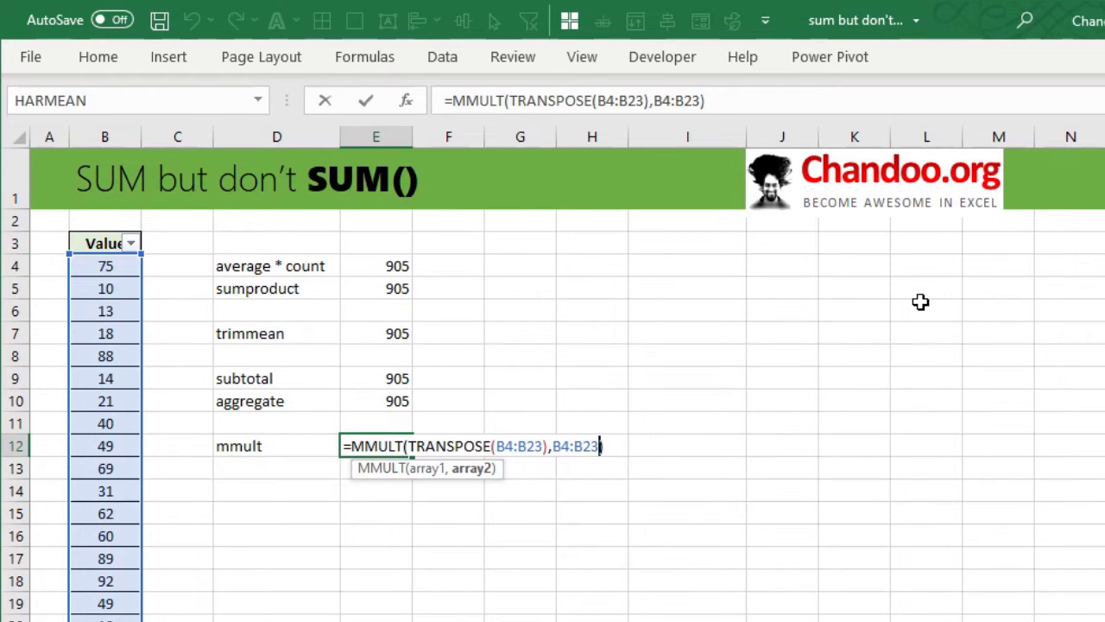
text(^0)
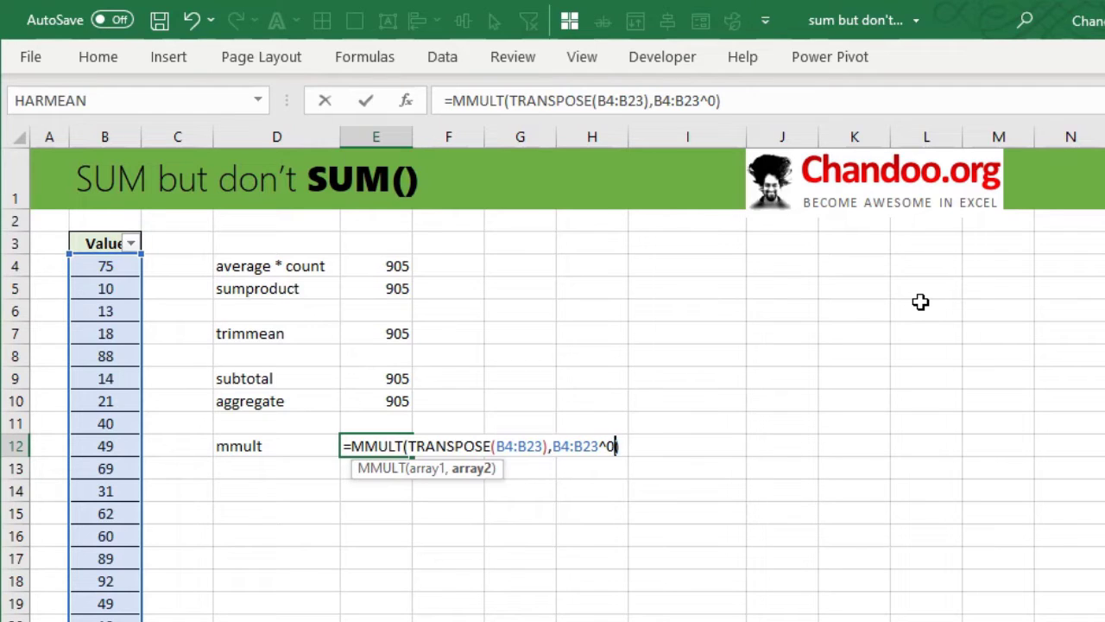
key(Return)
key(Up)
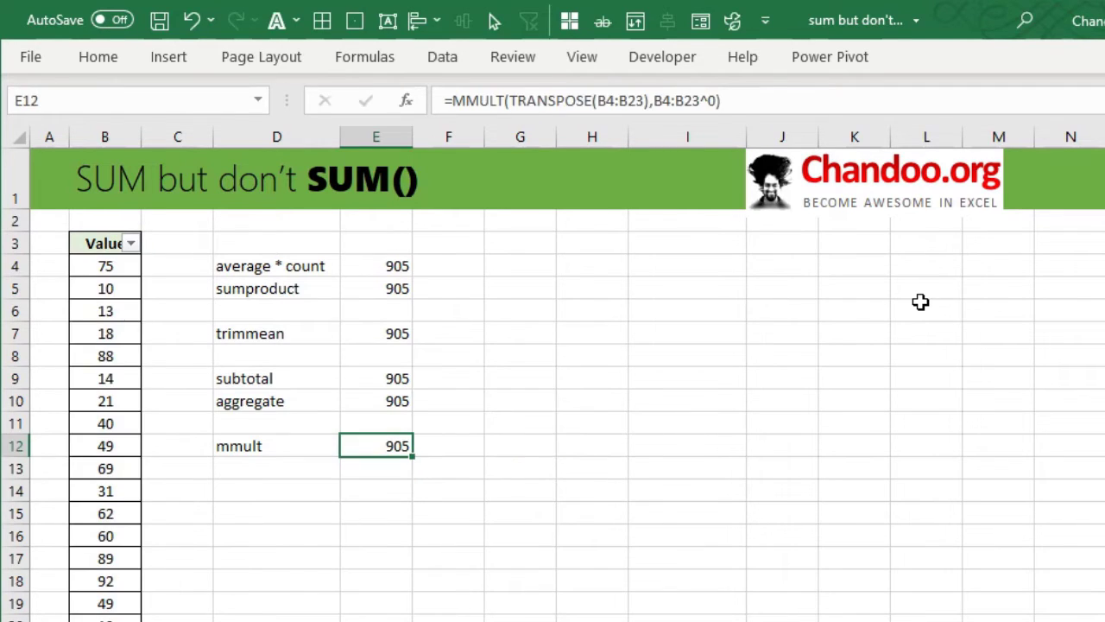
key(F2)
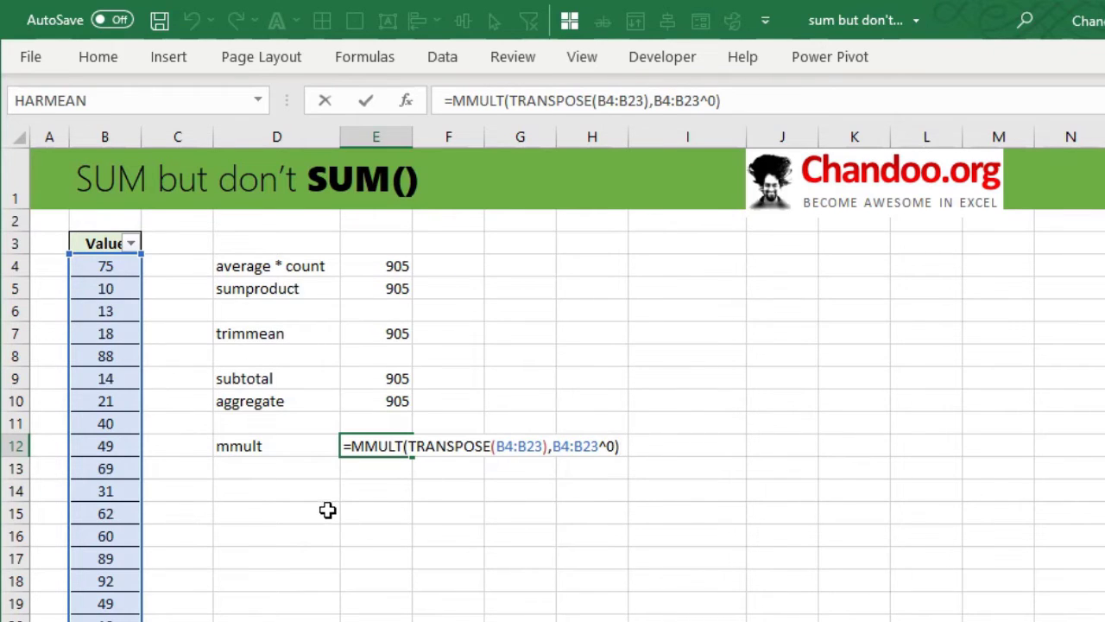
key(Escape)
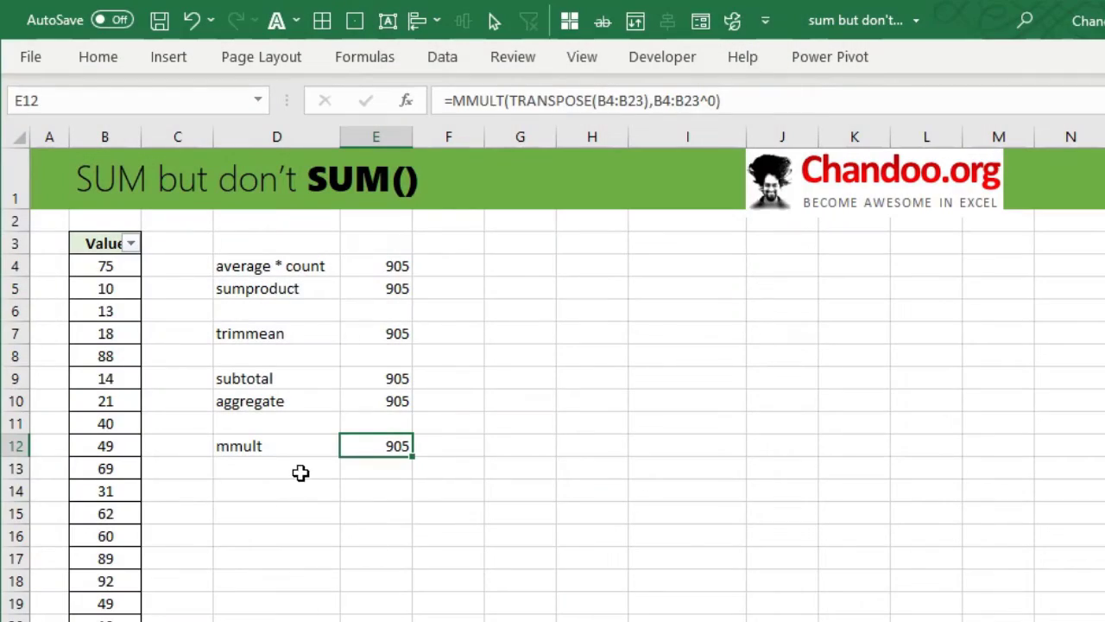
- Label cell D13 "imsum"
click(300, 472)
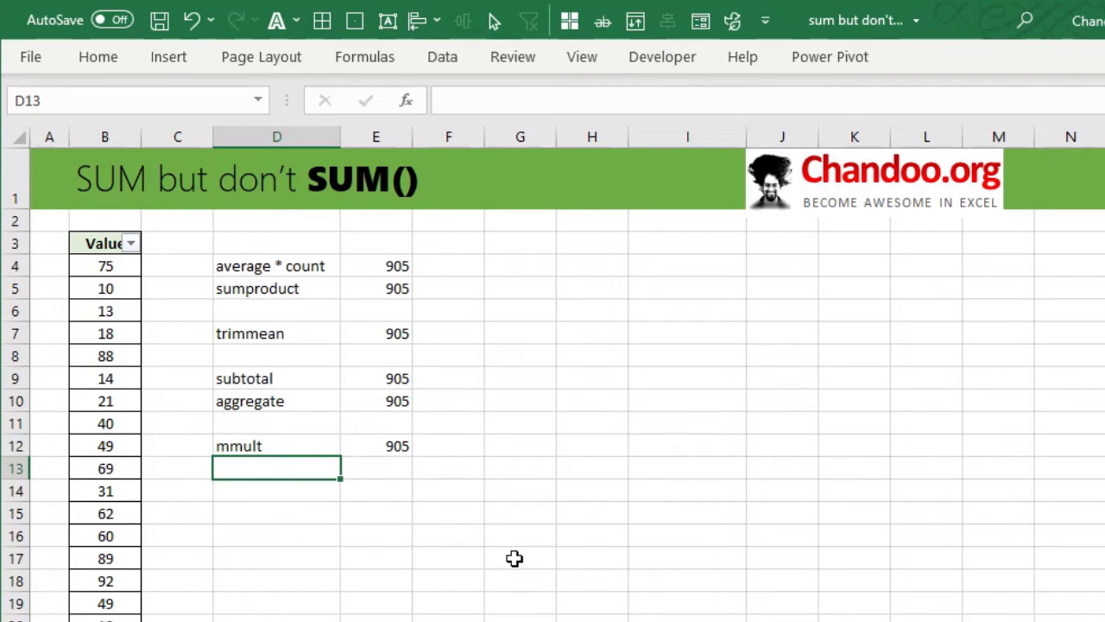
text(im)
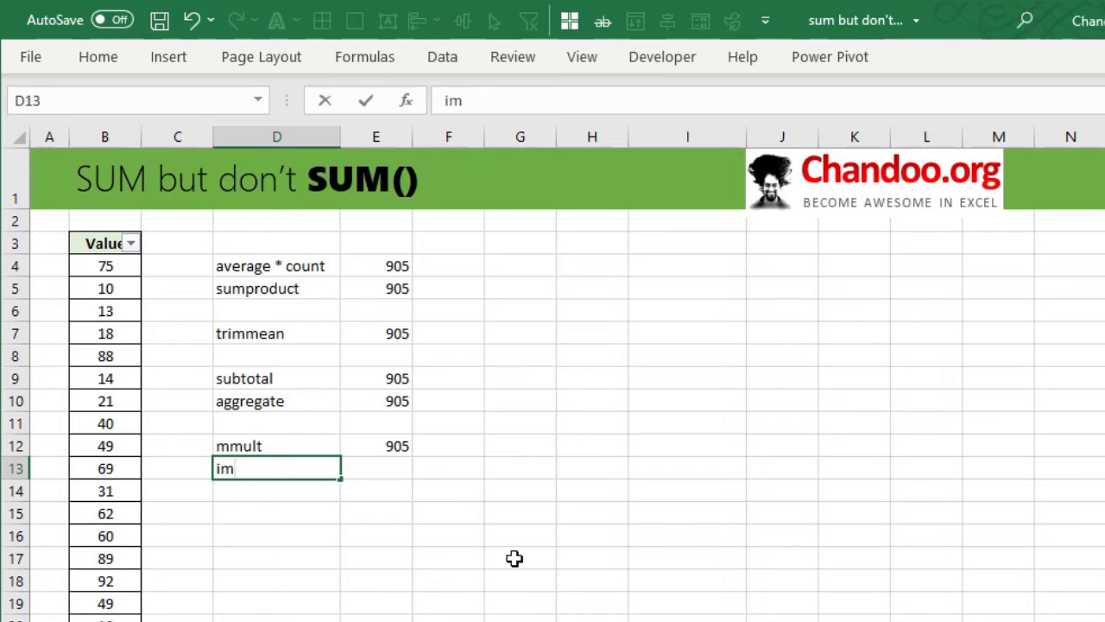
text(sum)
key(Tab)
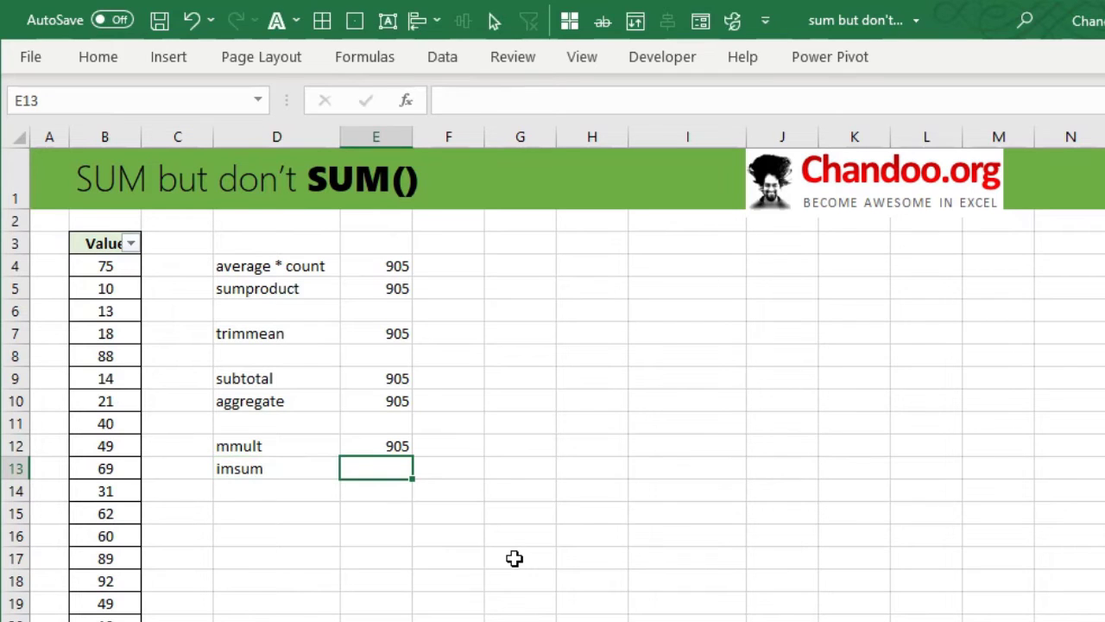
- Enter an IMSUM formula over B4:B23 in E13 and check the resulting cell
text(=im)
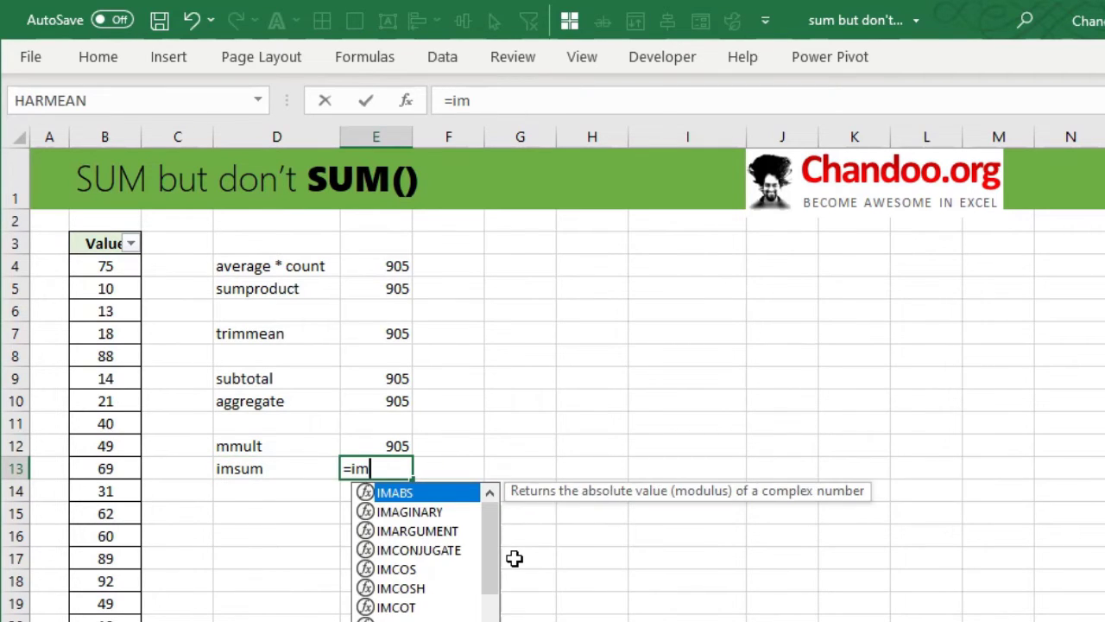
text(su)
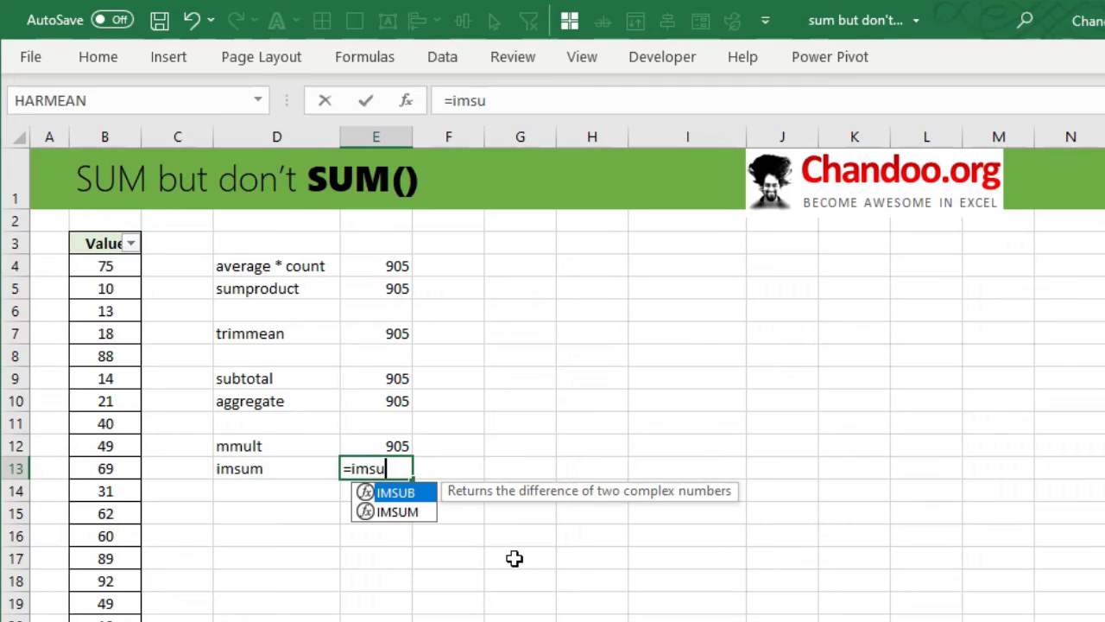
key(Down)
key(Tab)
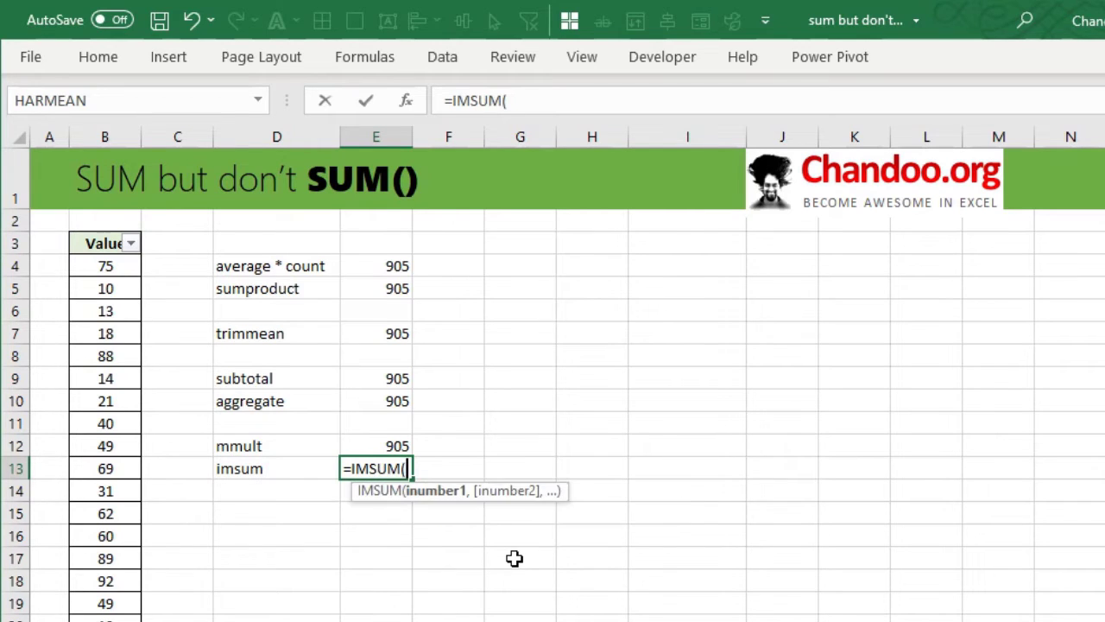
click(100, 261)
drag(99, 253, 77, 620)
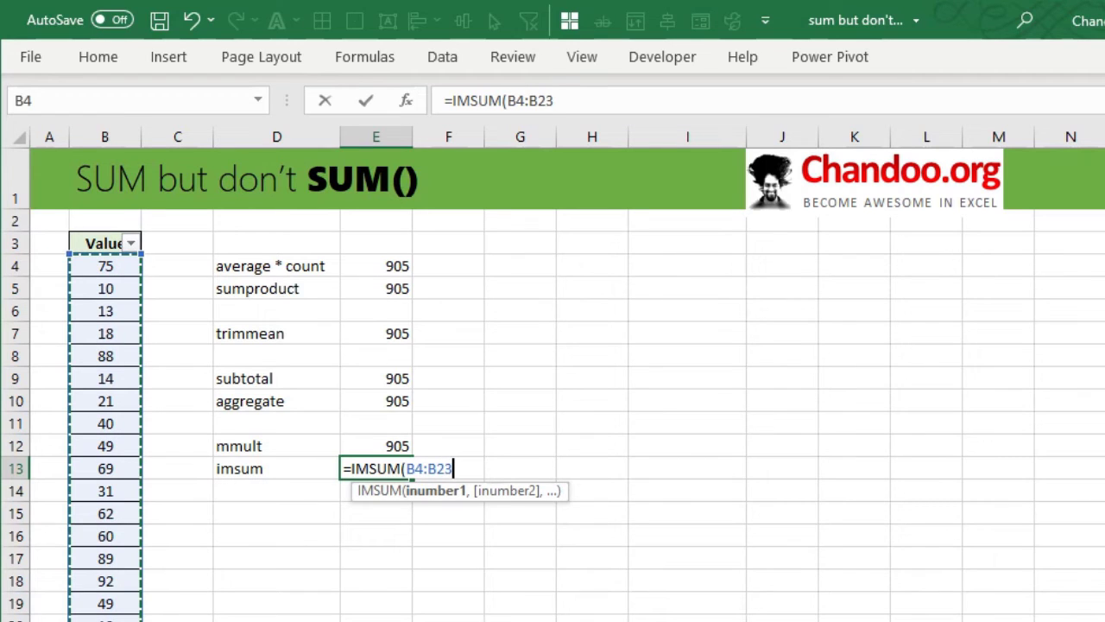
text())
key(Return)
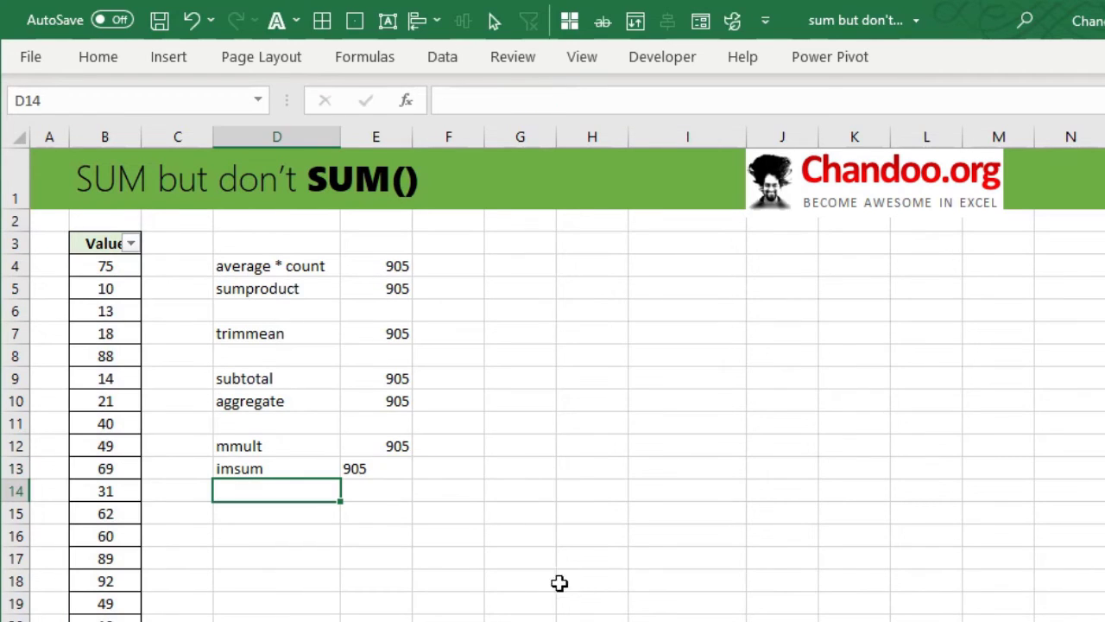
click(385, 468)
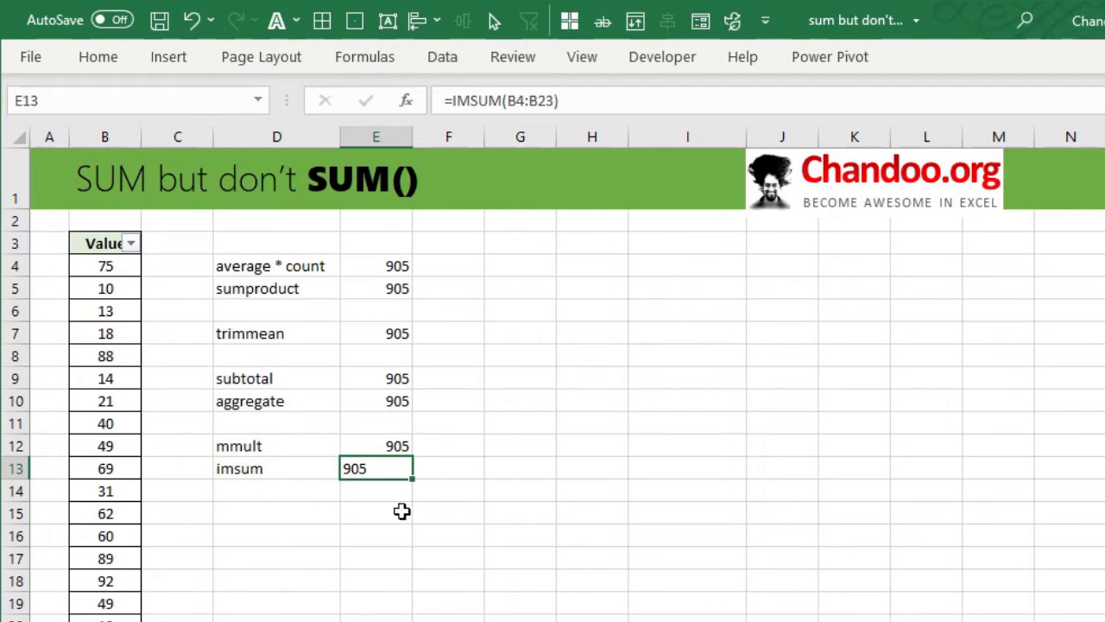
- Label cell D15 "NPV"
click(292, 496)
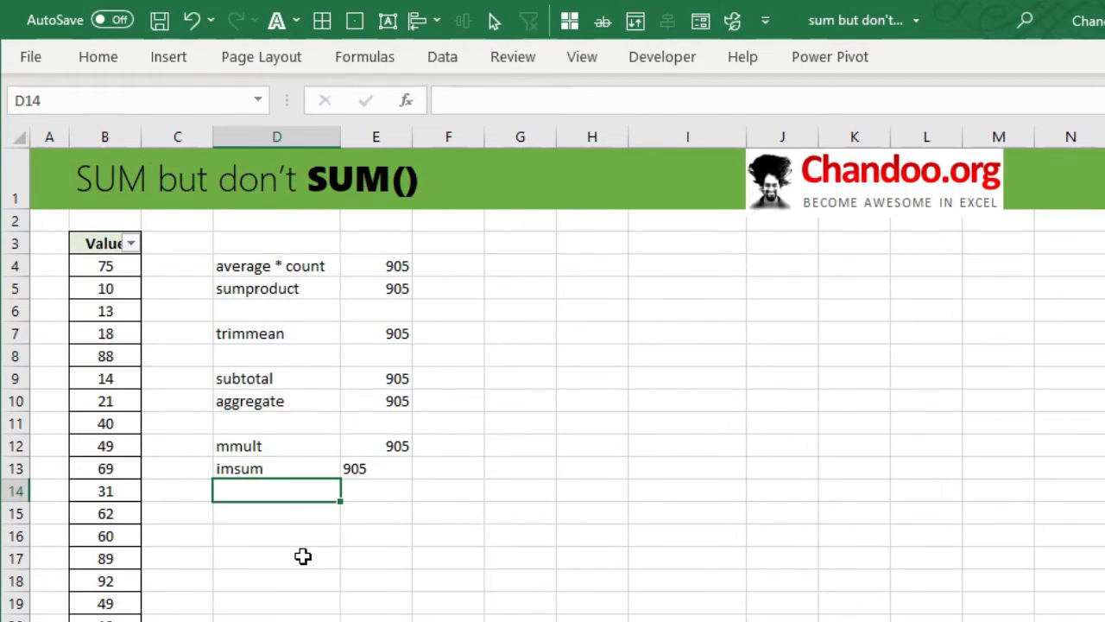
click(287, 513)
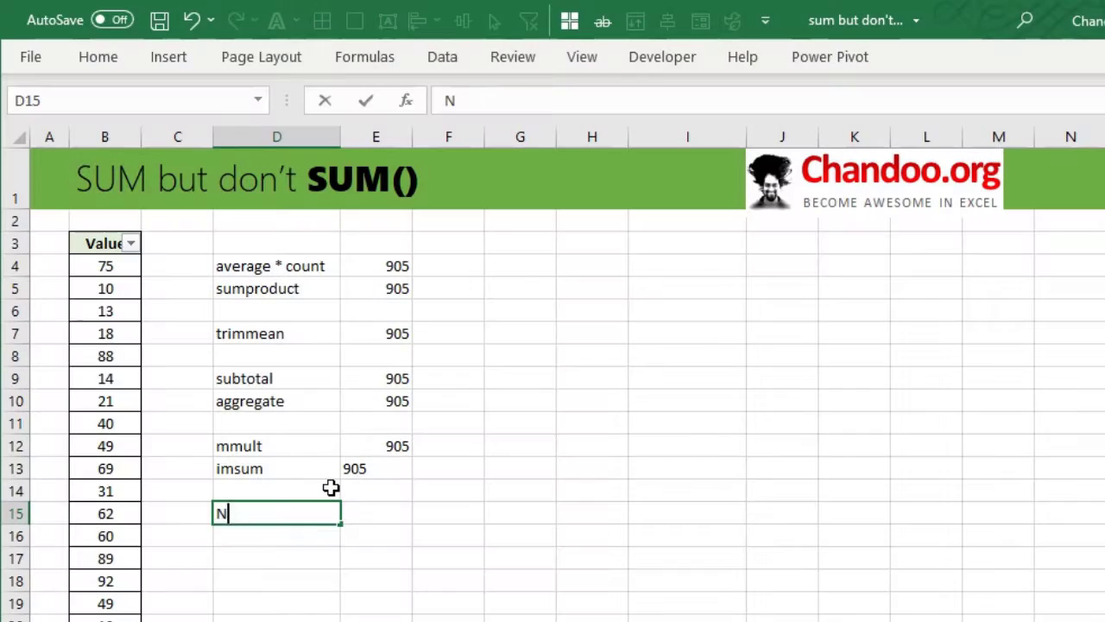
text(PV)
key(Tab)
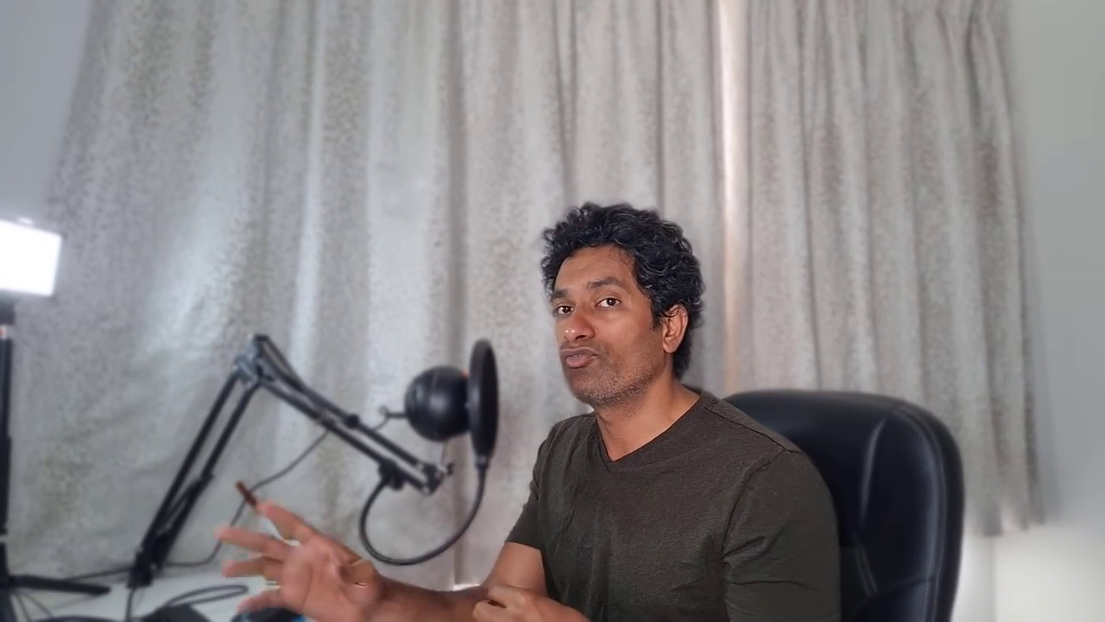
- Enter an NPV formula in E15 with a rate of 0 over the values in B4:B23
text(=)
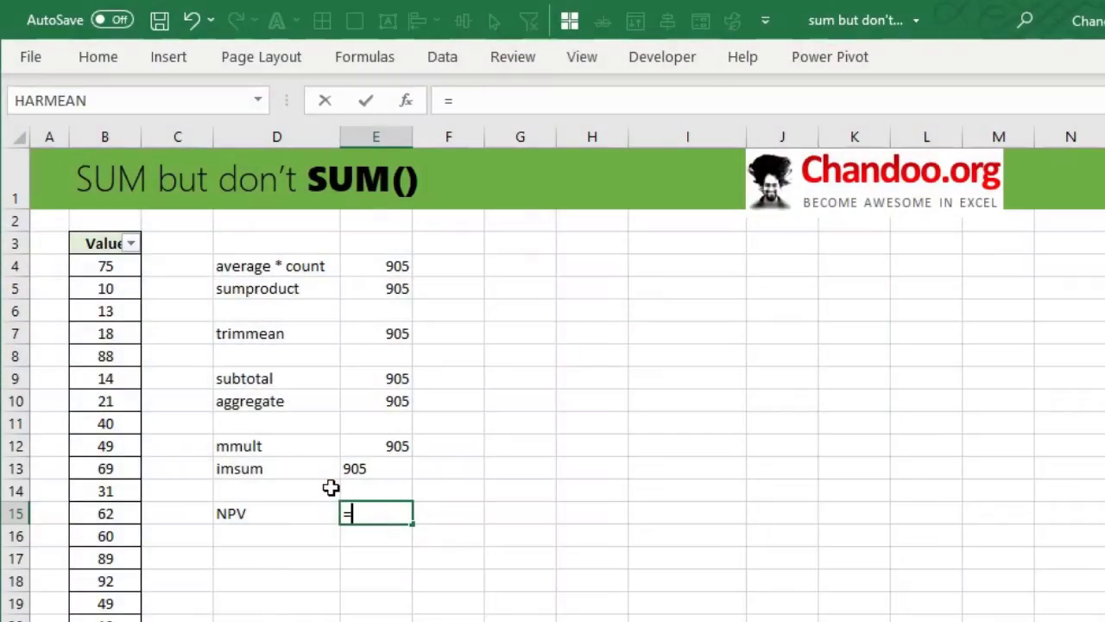
text(npv)
key(Tab)
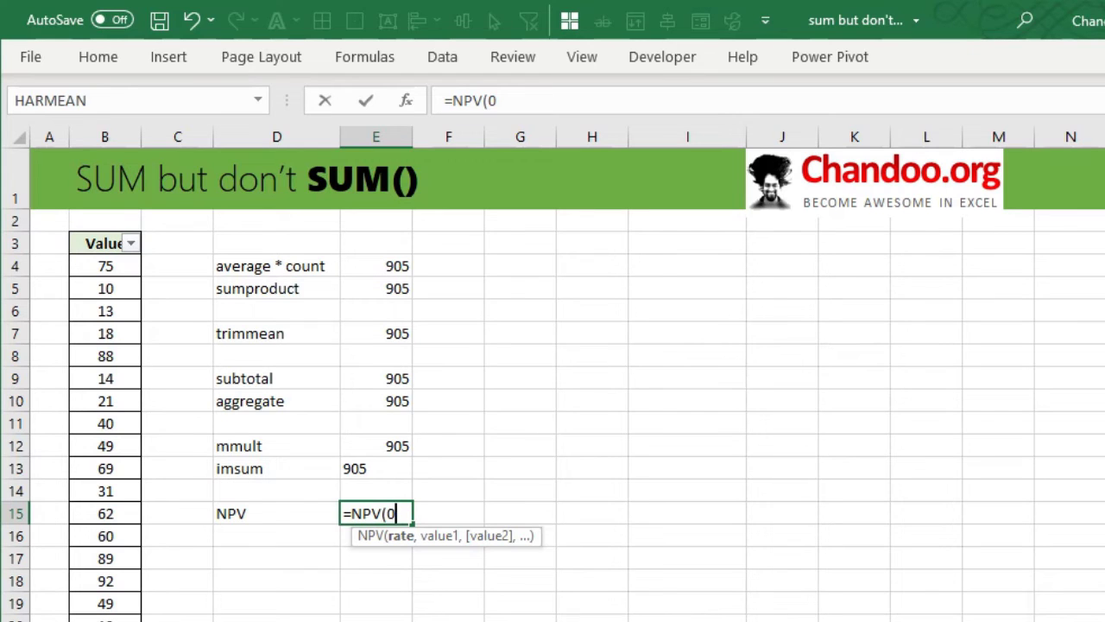
text(,)
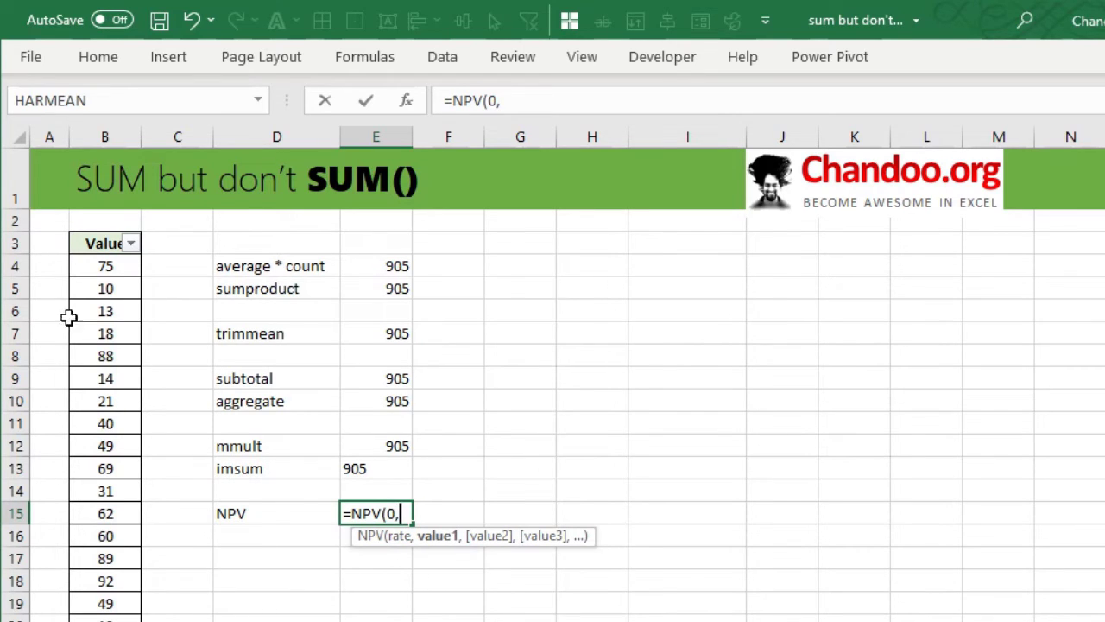
click(99, 269)
key(ctrl+shift+Down)
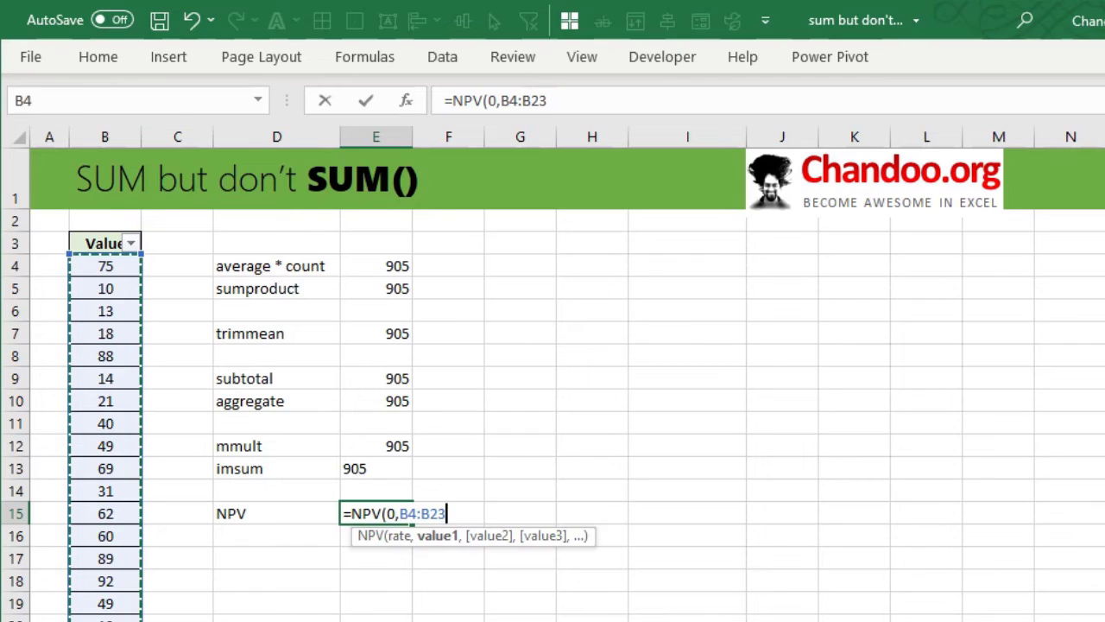
key(Return)
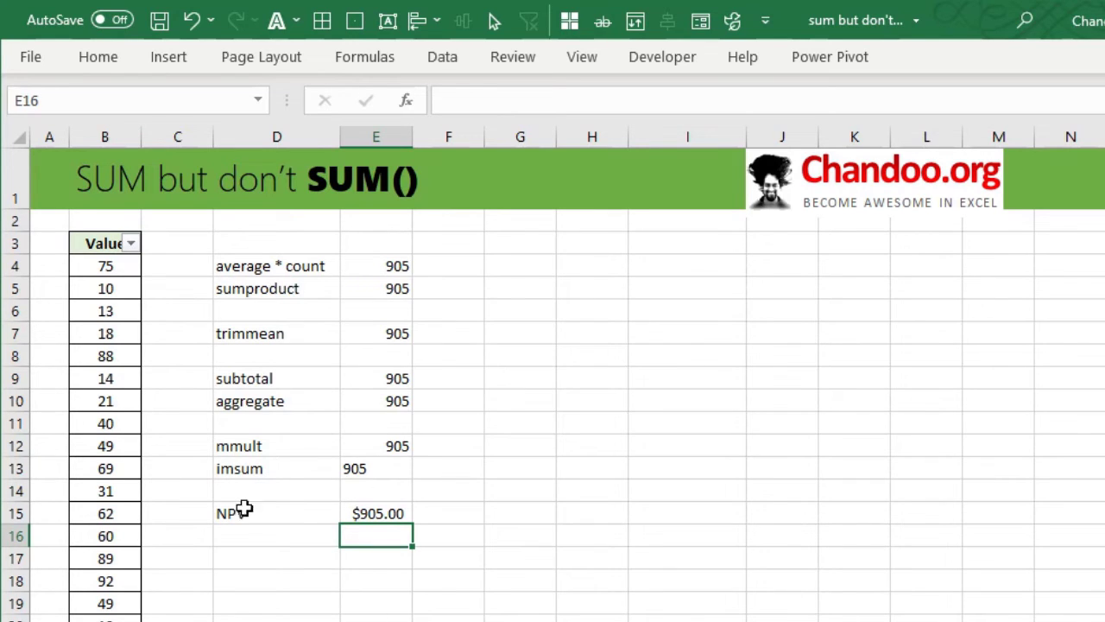
- Change the number format of the NPV result in E15 to General
click(358, 511)
click(97, 57)
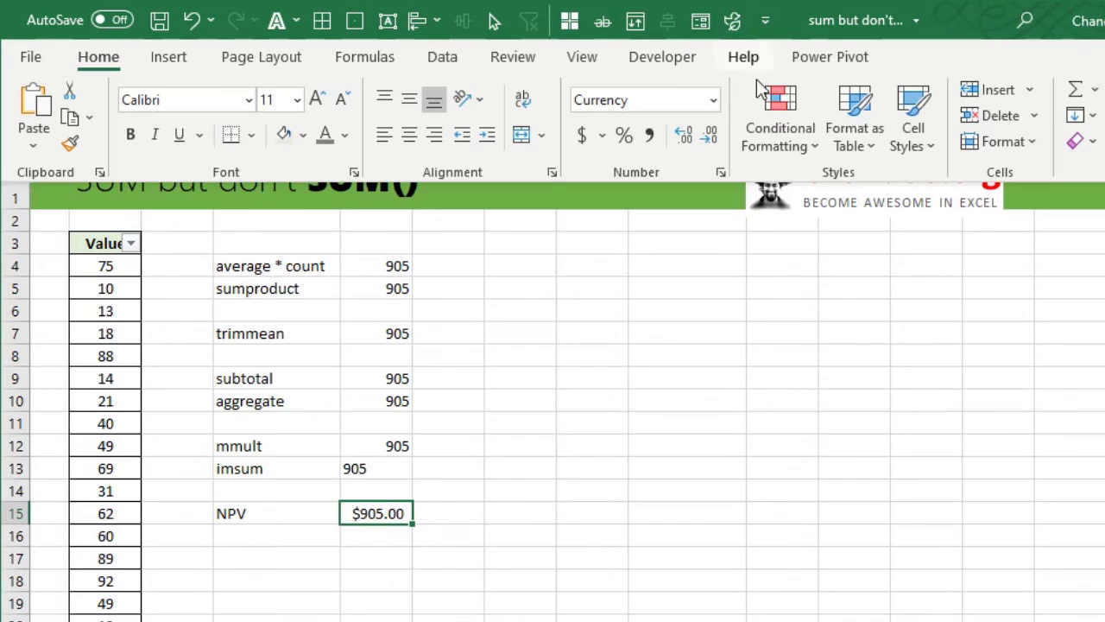
click(713, 101)
click(661, 140)
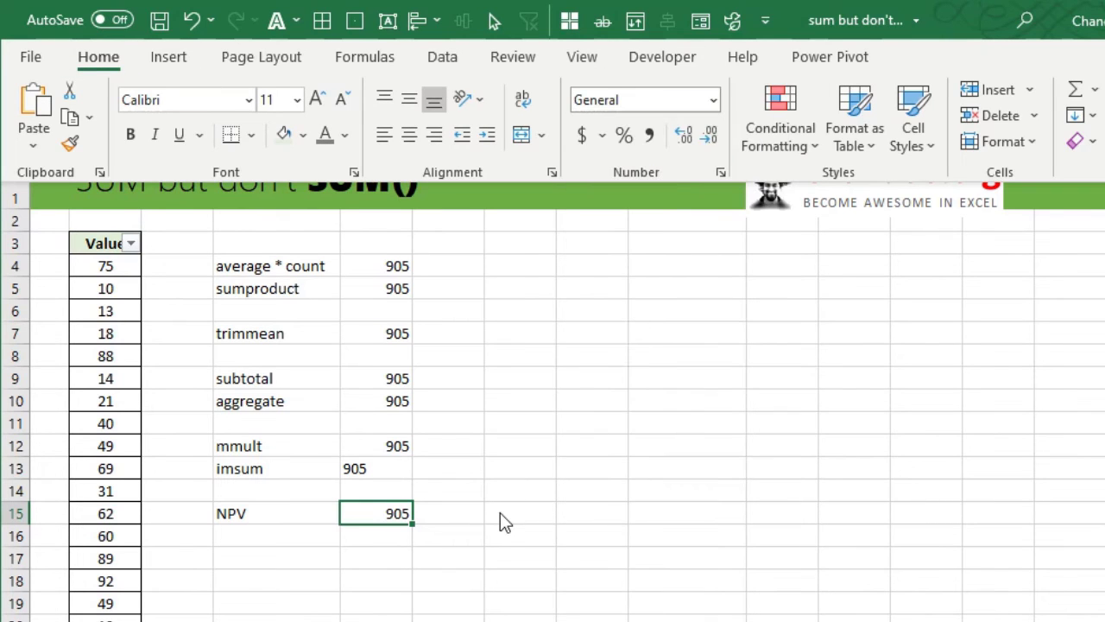
- Label cell D17 "seriessum"
click(275, 570)
click(316, 568)
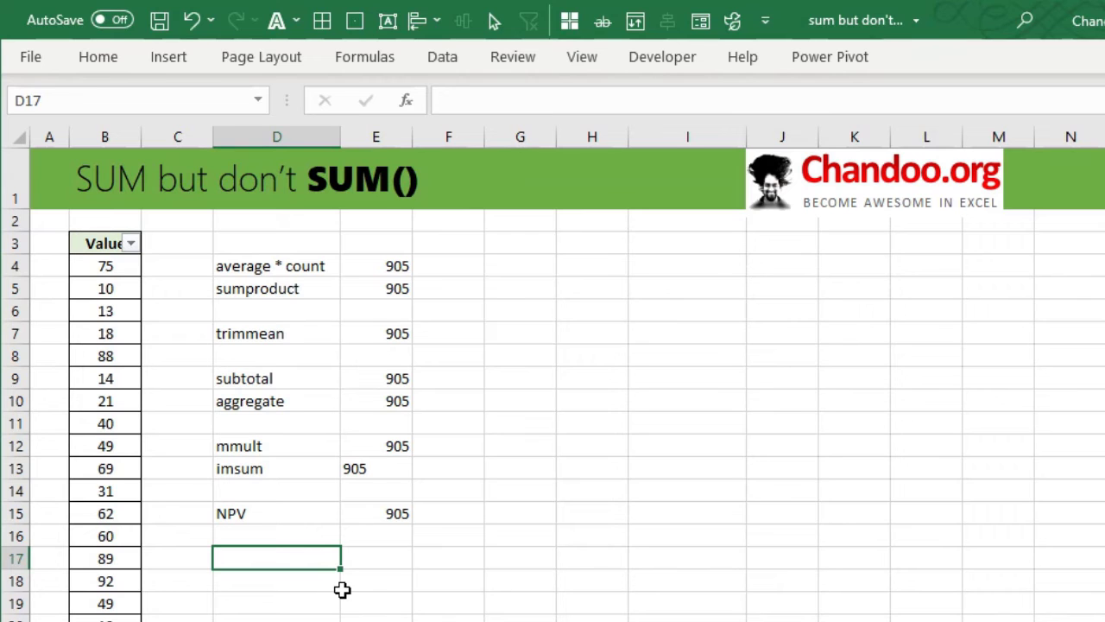
drag(394, 266, 375, 508)
text(seriessu)
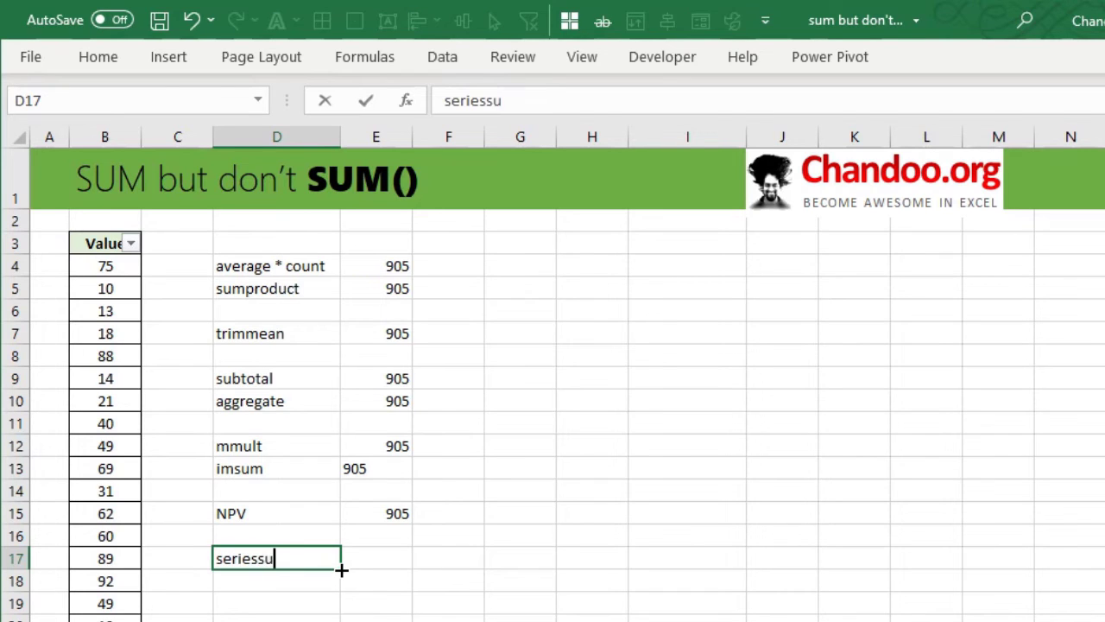
text(m)
key(Tab)
- Enter the formula =SERIESSUM(1,0,0,B4:B23) in E17
text(=su)
key(BackSpace)
text(e)
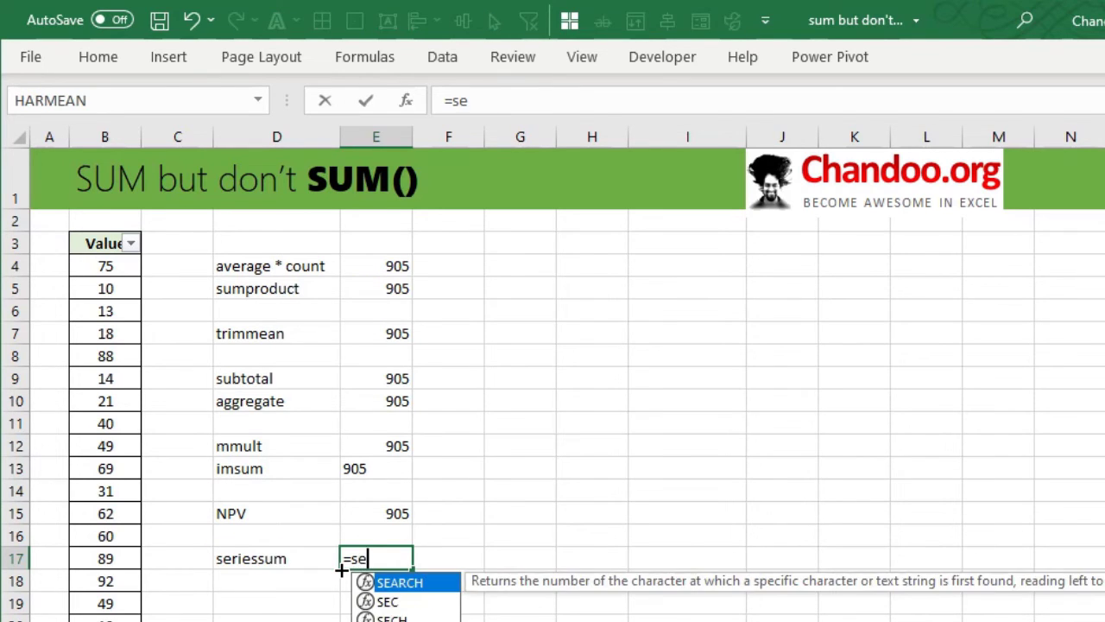
text(r)
key(Tab)
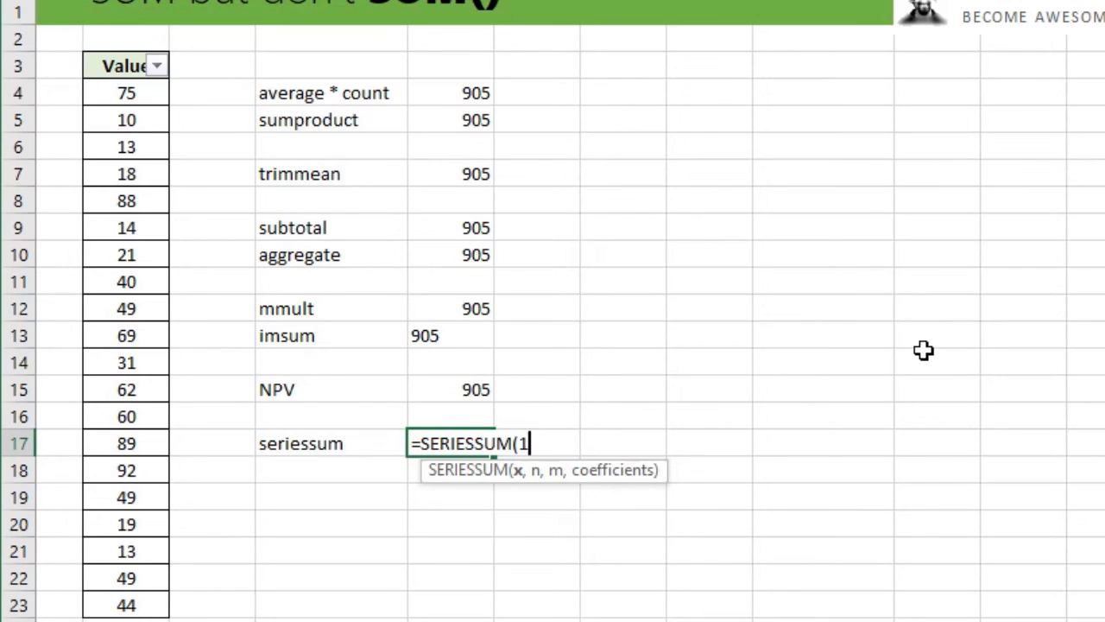
text(,)
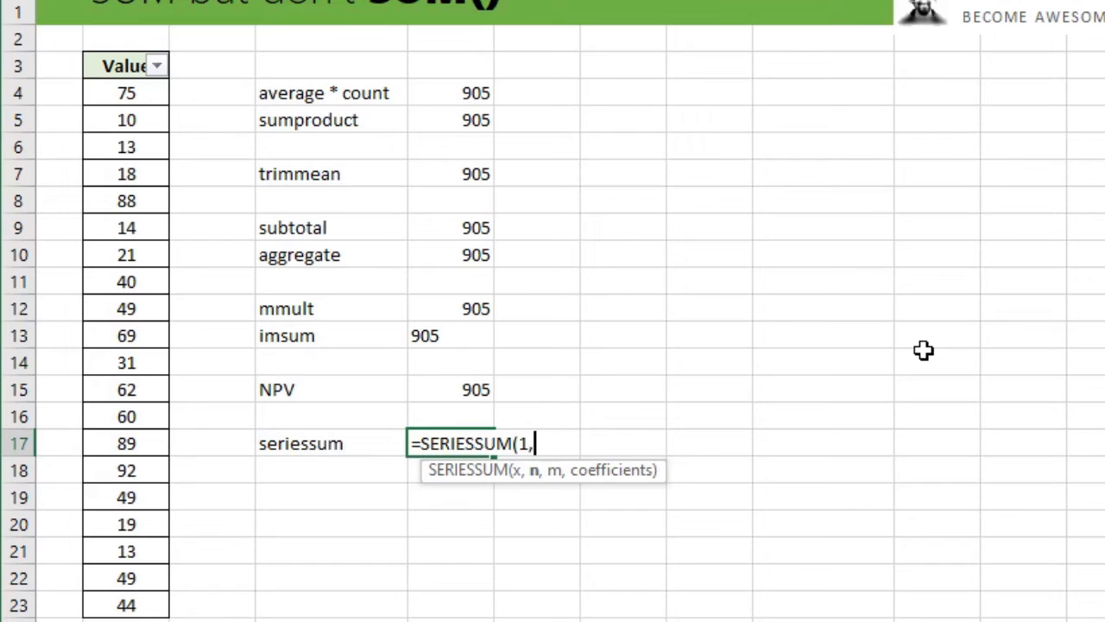
text(0,0,)
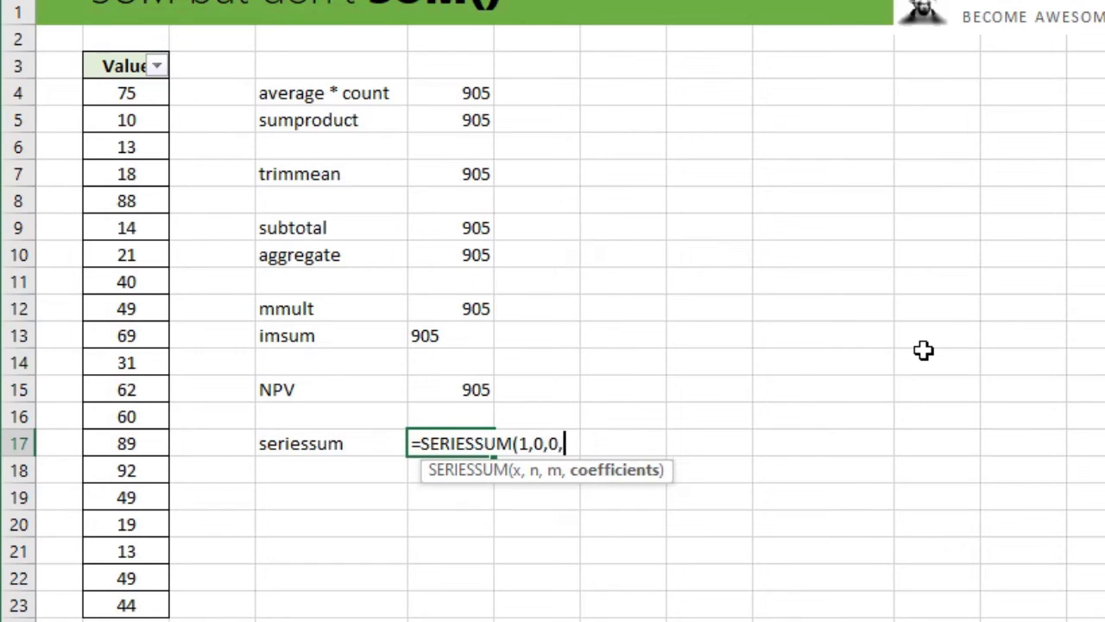
drag(113, 93, 140, 604)
text())
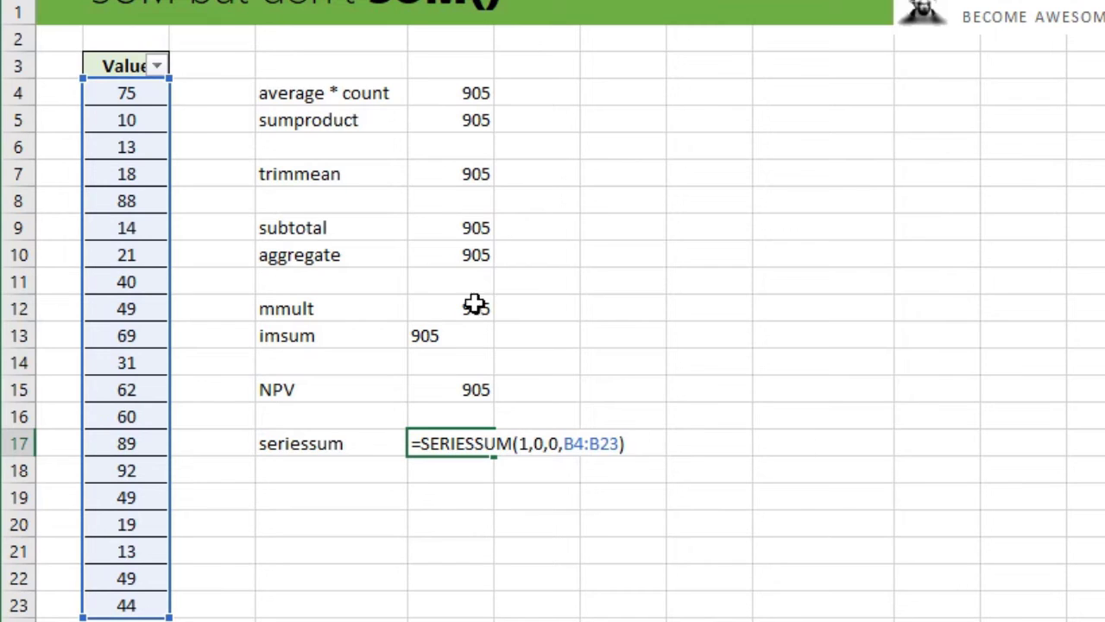
key(Return)
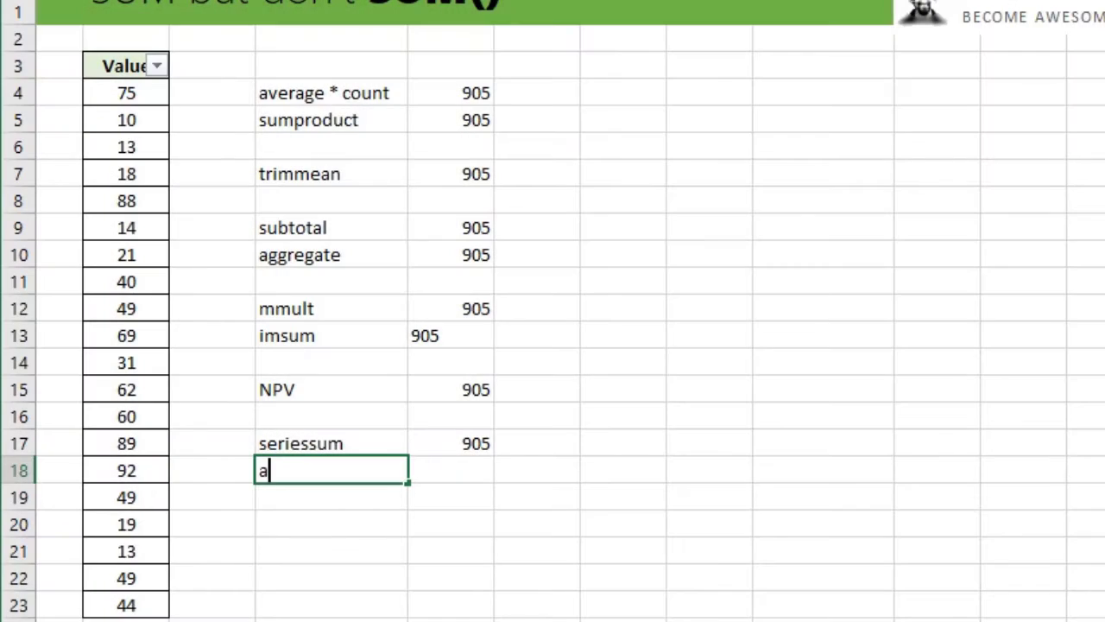
- Label cell D18 "harmean" and enter the formula =HARMEAN(B4:B23) in E18
text(harmean)
key(Tab)
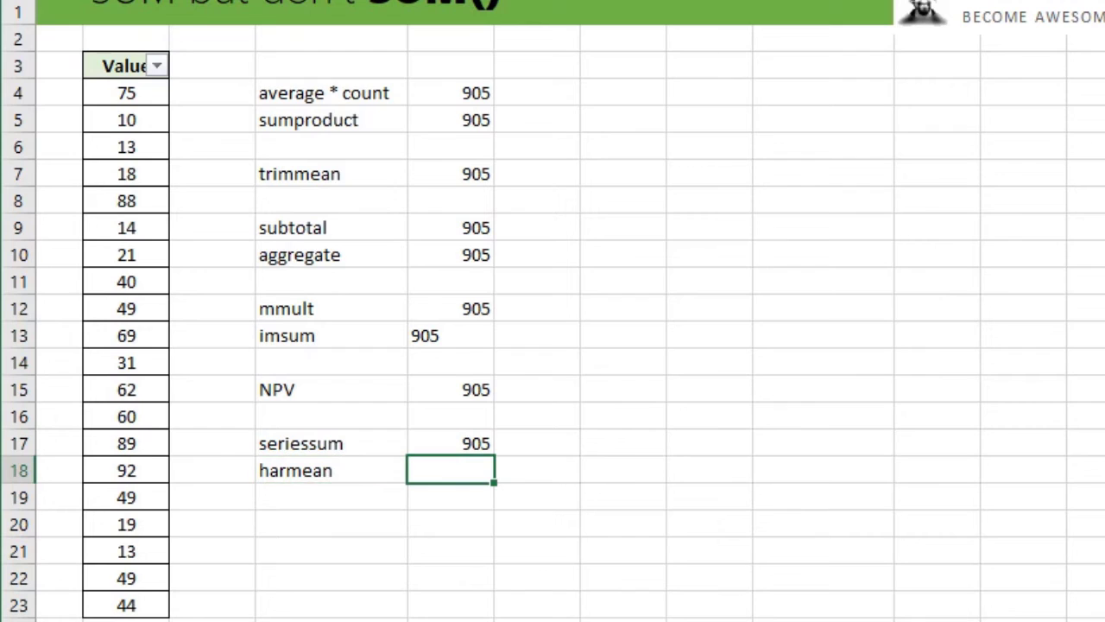
text(=ha)
key(Tab)
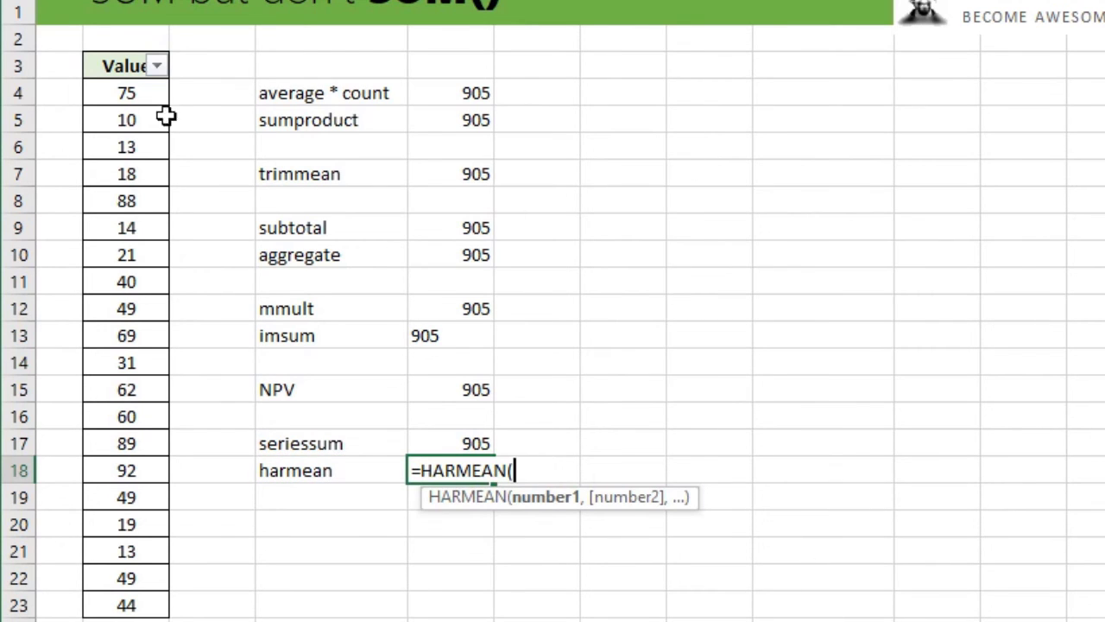
drag(123, 97, 120, 452)
scroll(875, 552, up, 2)
text())
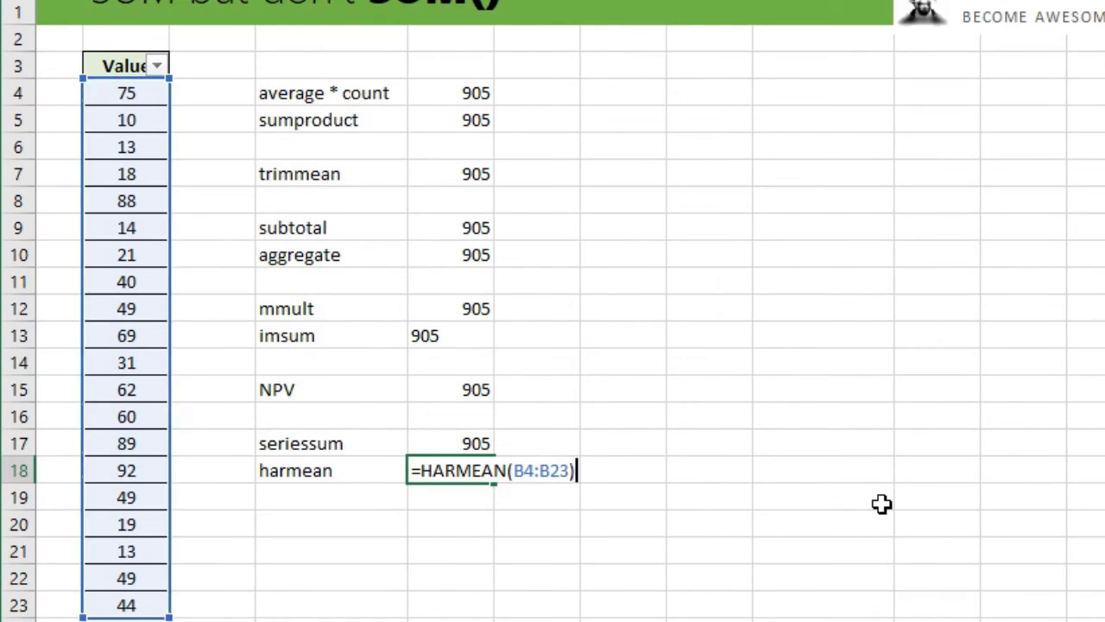
key(Return)
click(457, 476)
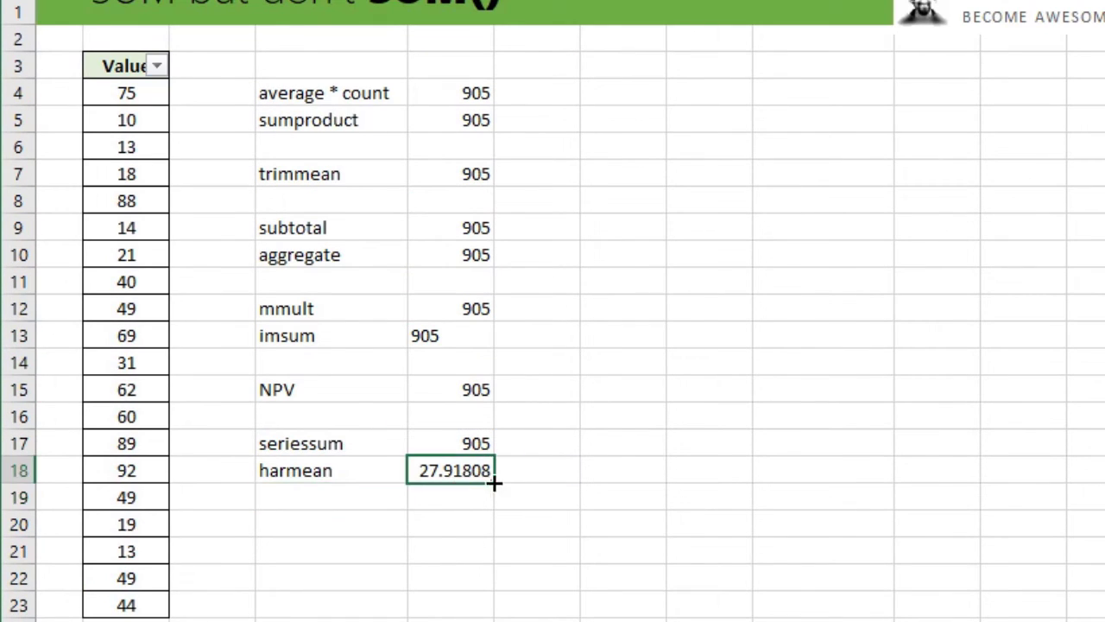
- Review the source values in B4:B23 and make the E18 formula use their reciprocals, as =HARMEAN(1/B4:B23)
click(141, 93)
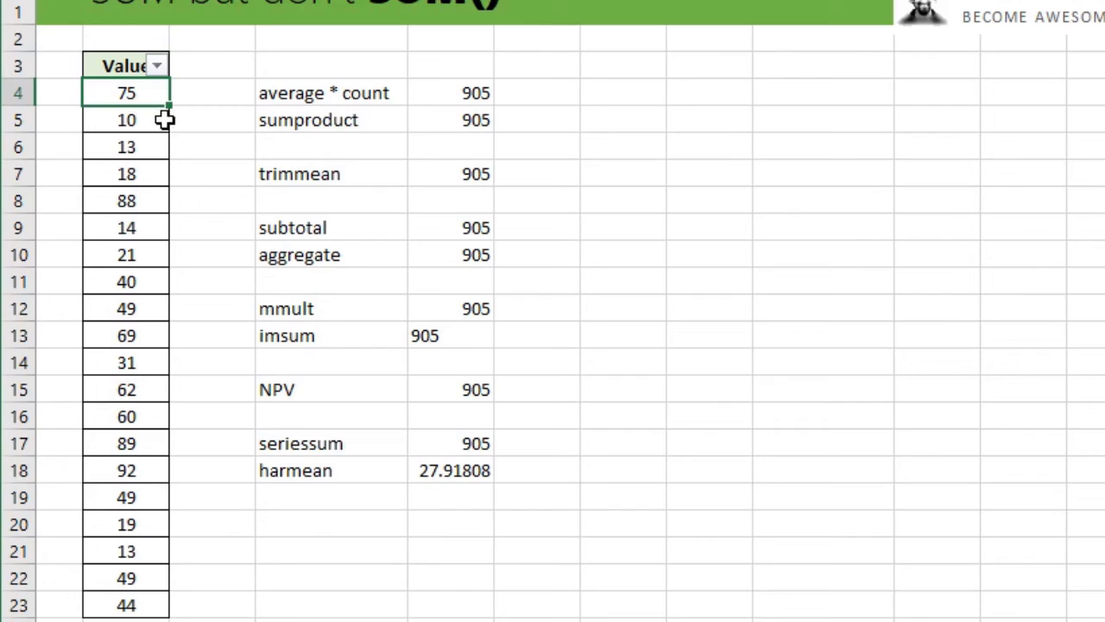
click(154, 121)
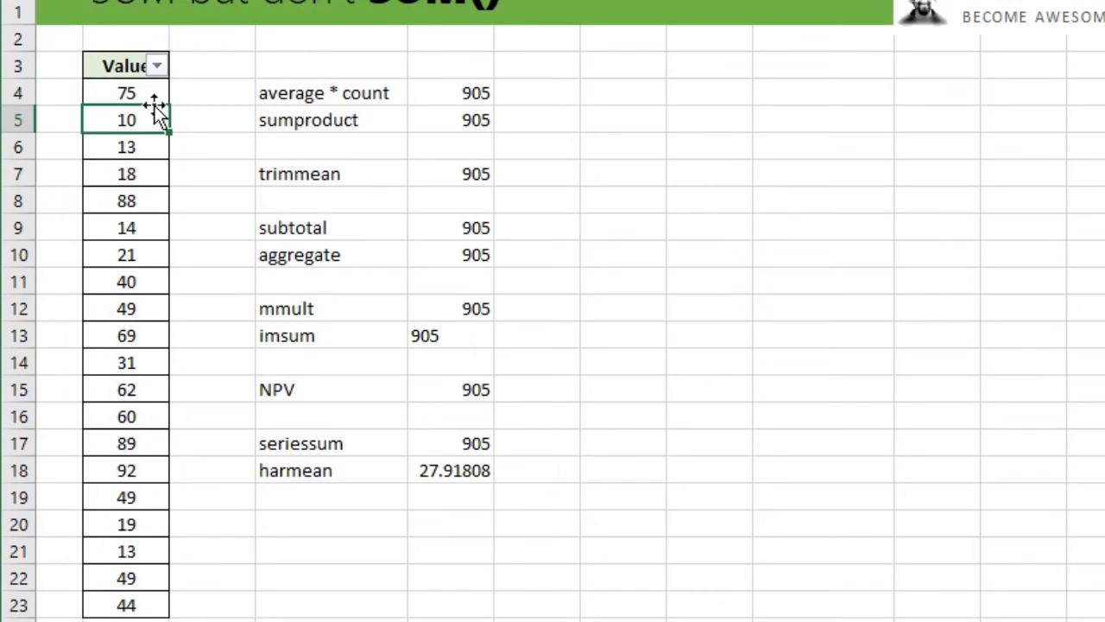
mouse_move(148, 92)
mouse_down()
mouse_move(141, 222)
mouse_move(156, 612)
mouse_up()
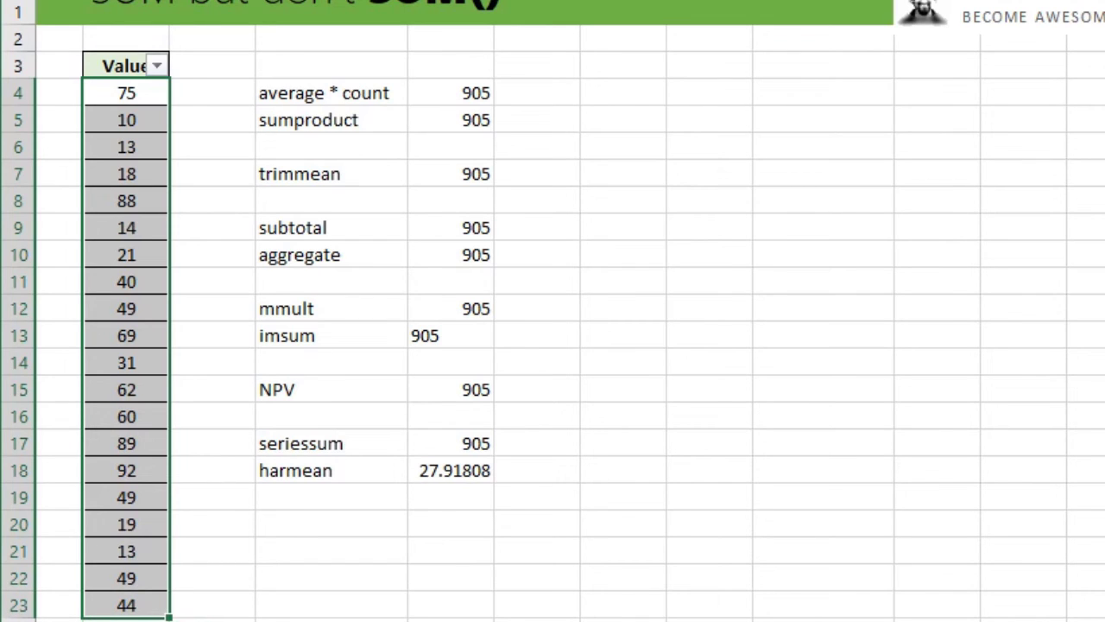
click(490, 473)
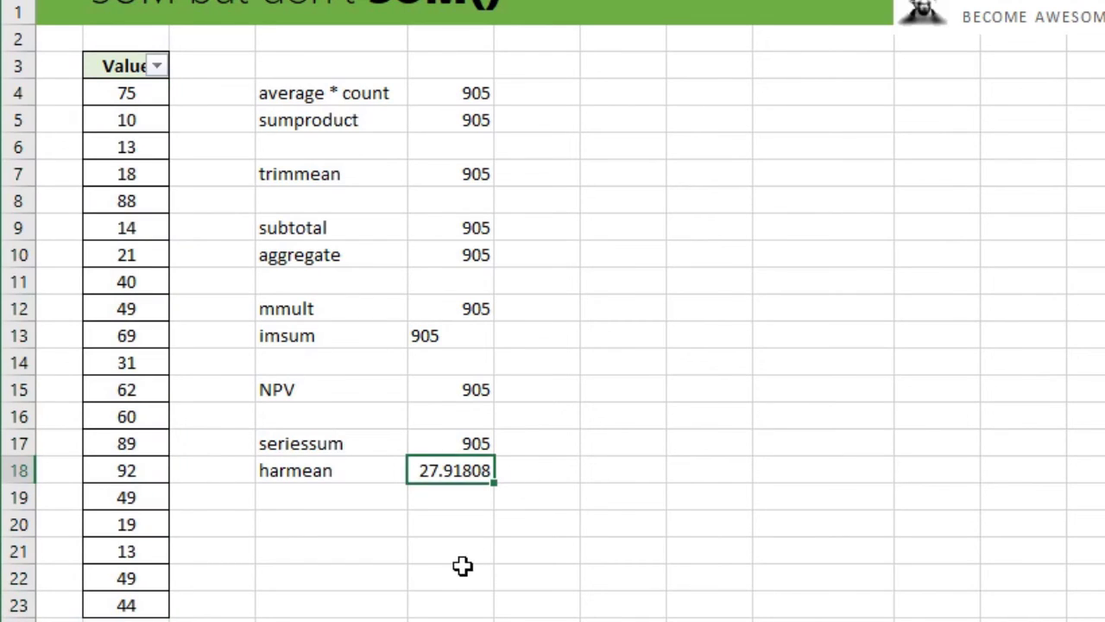
click(147, 103)
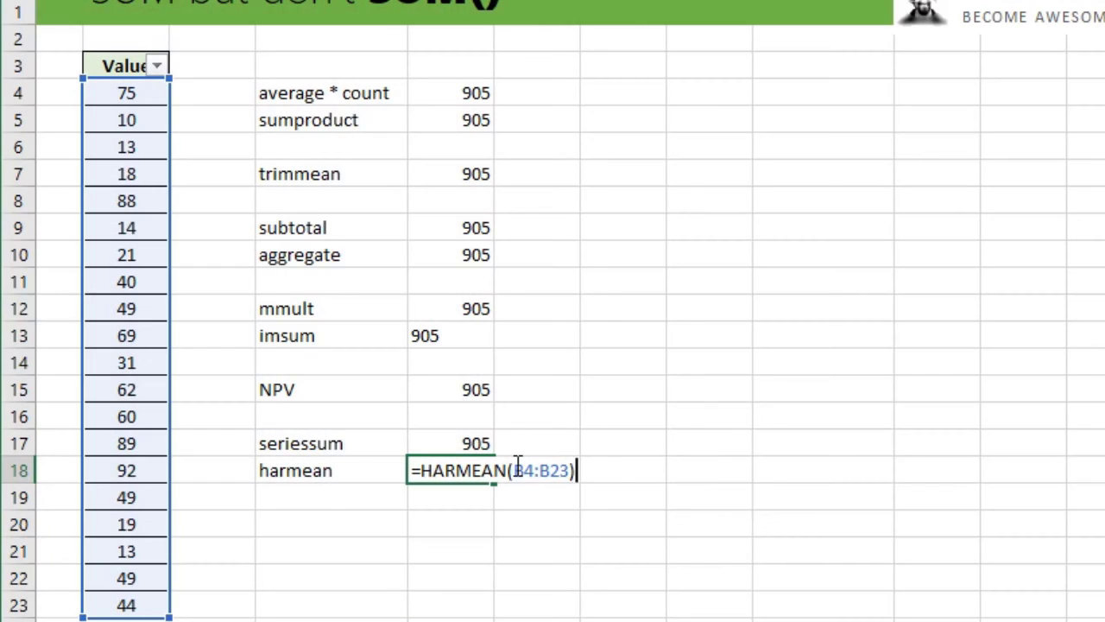
click(515, 470)
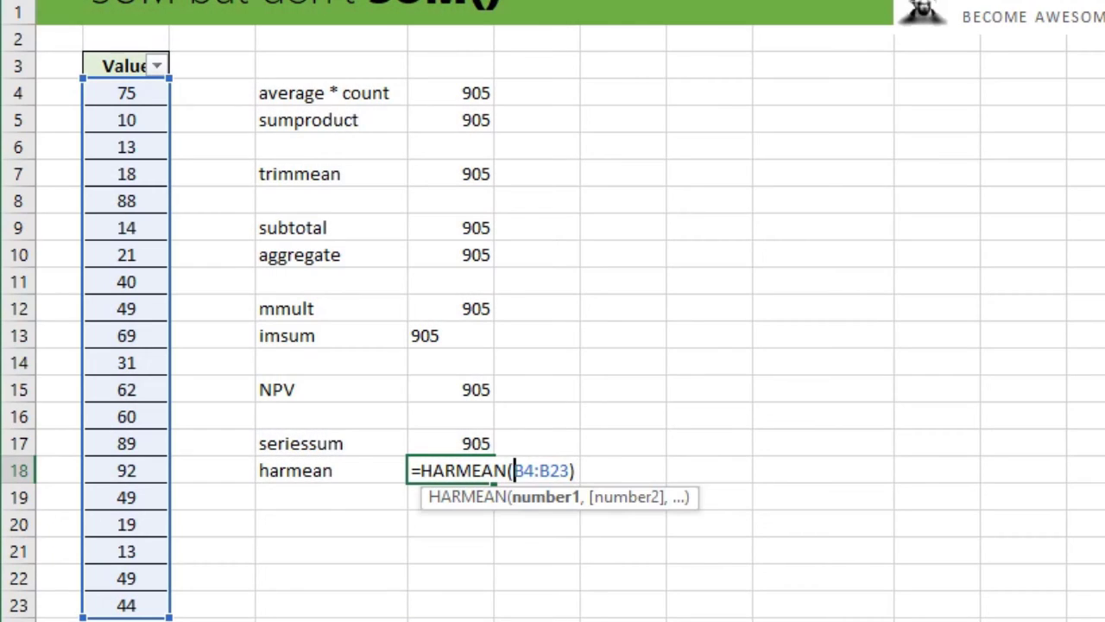
text(1/)
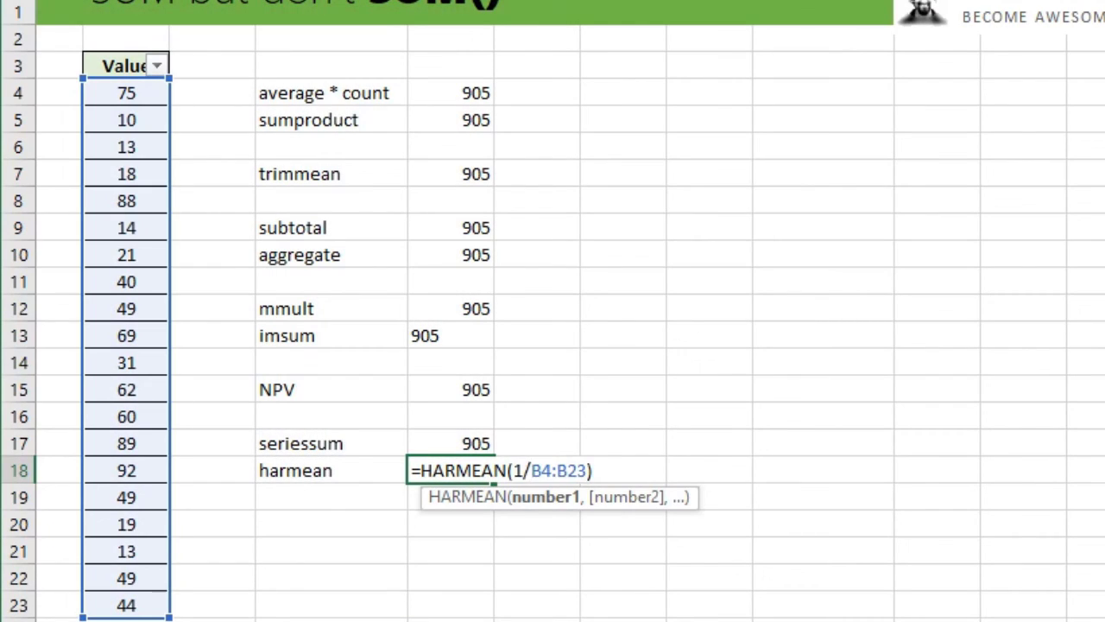
key(Return)
click(450, 469)
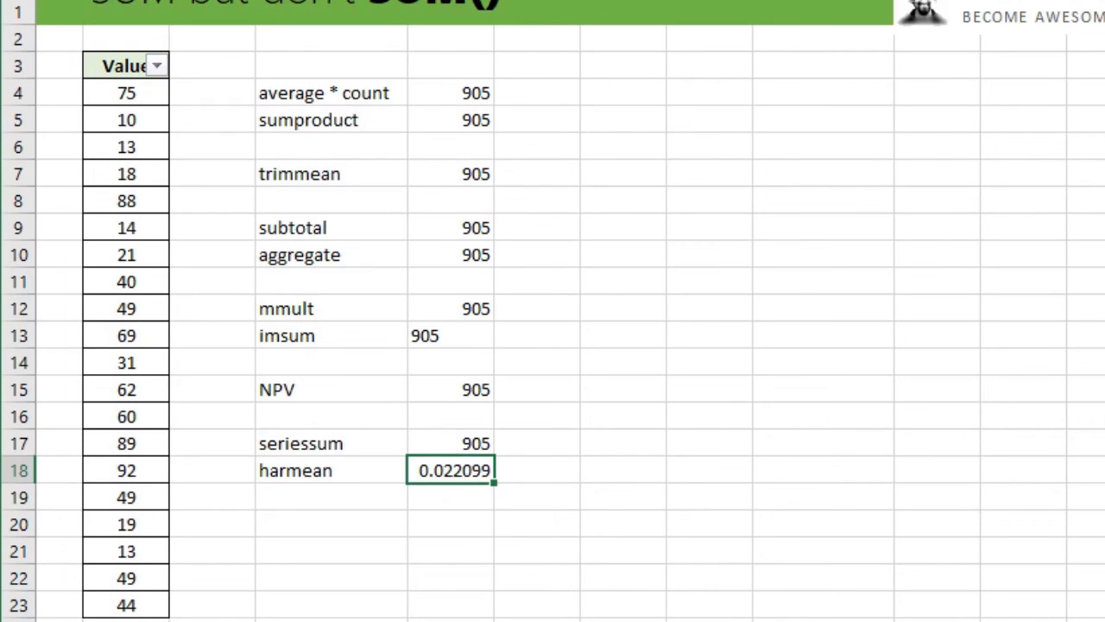
- Invert the harmonic mean in E18 so the formula reads =1/HARMEAN(1/B4:B23)
key(Right)
key(Left)
key(F2)
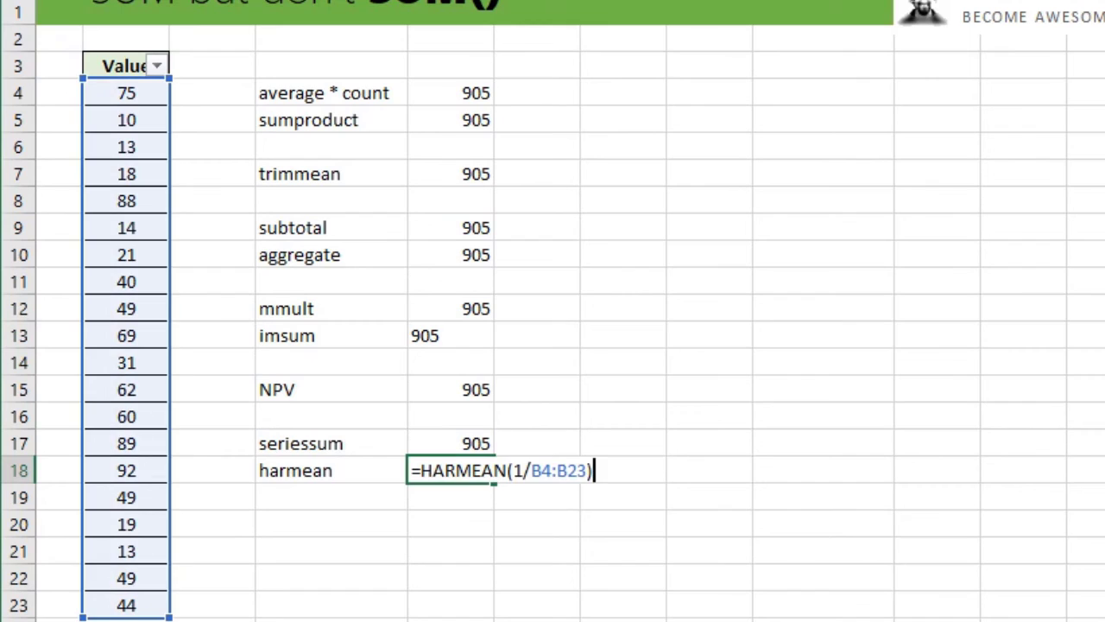
click(416, 469)
text(1/)
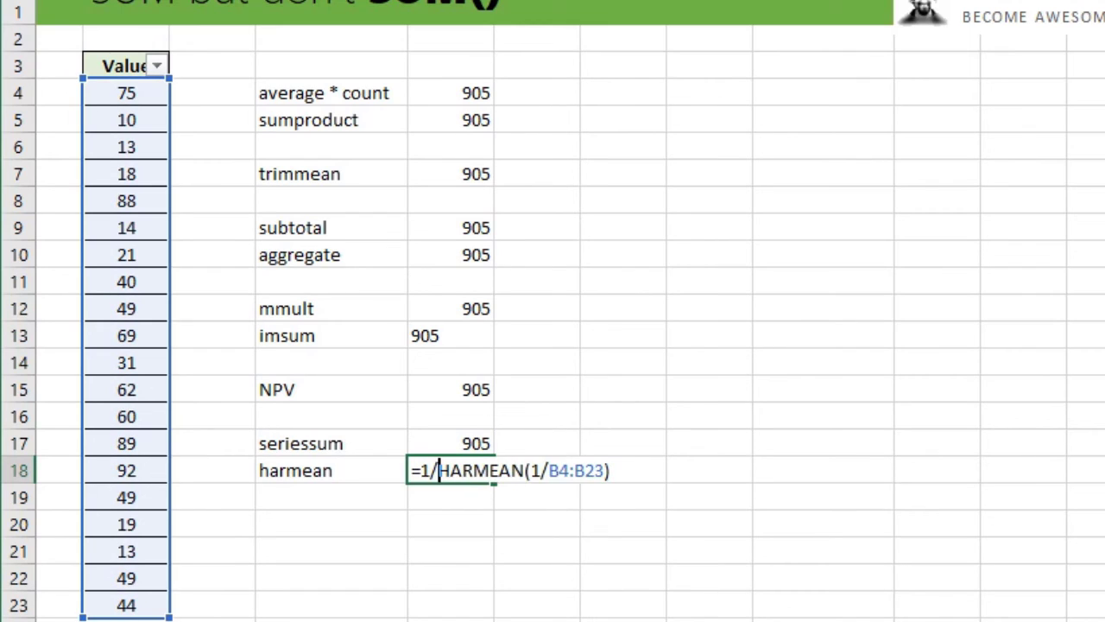
key(Return)
key(Up)
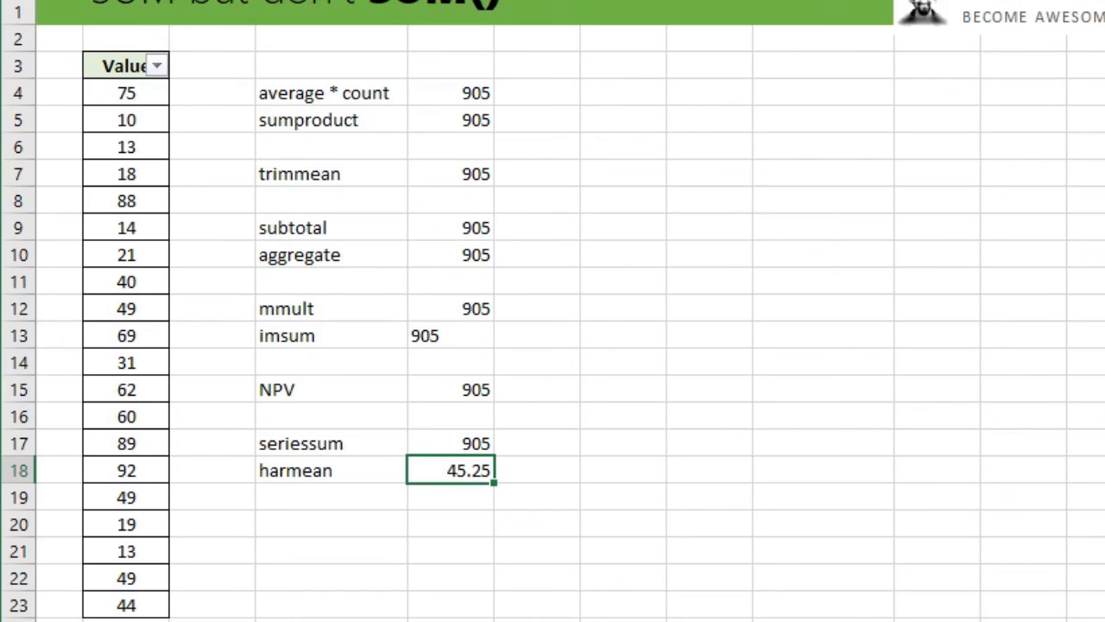
- Check the AVERAGE part of the formula in E4 and multiply the HARMEAN formula in E18 by COUNT(B4:B23)
click(481, 93)
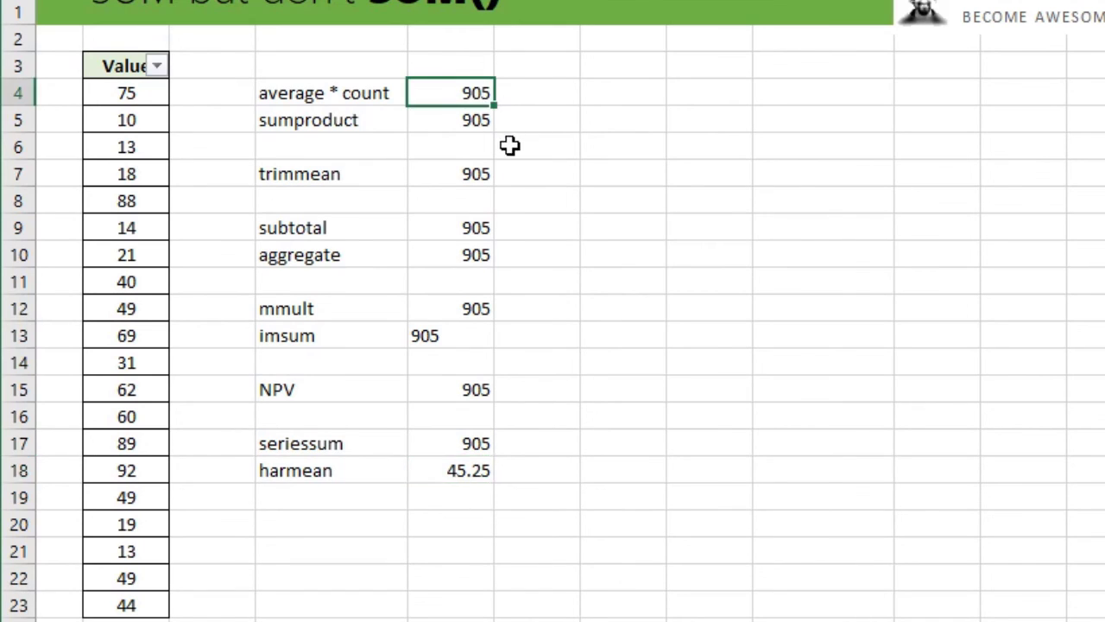
key(F2)
drag(421, 92, 563, 92)
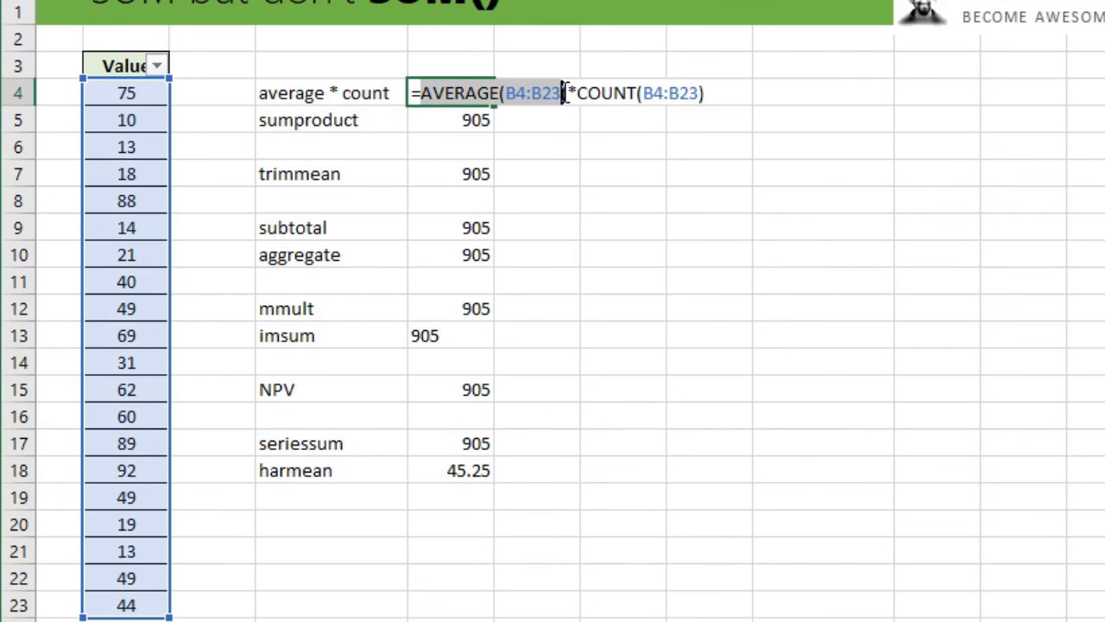
key(Escape)
double_click(454, 470)
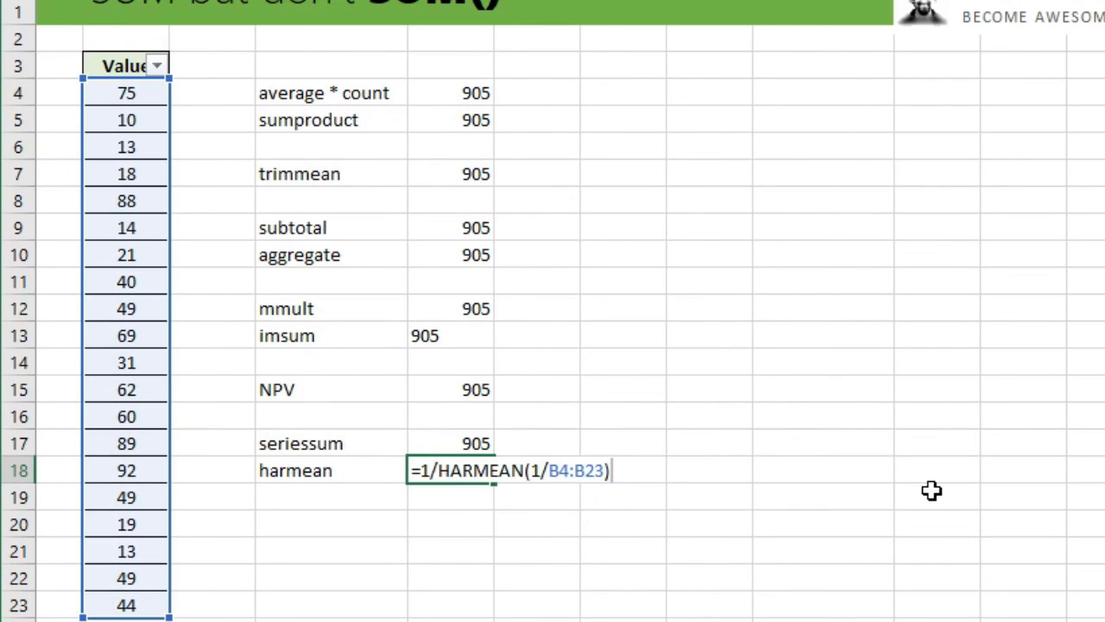
text(*count)
key(Tab)
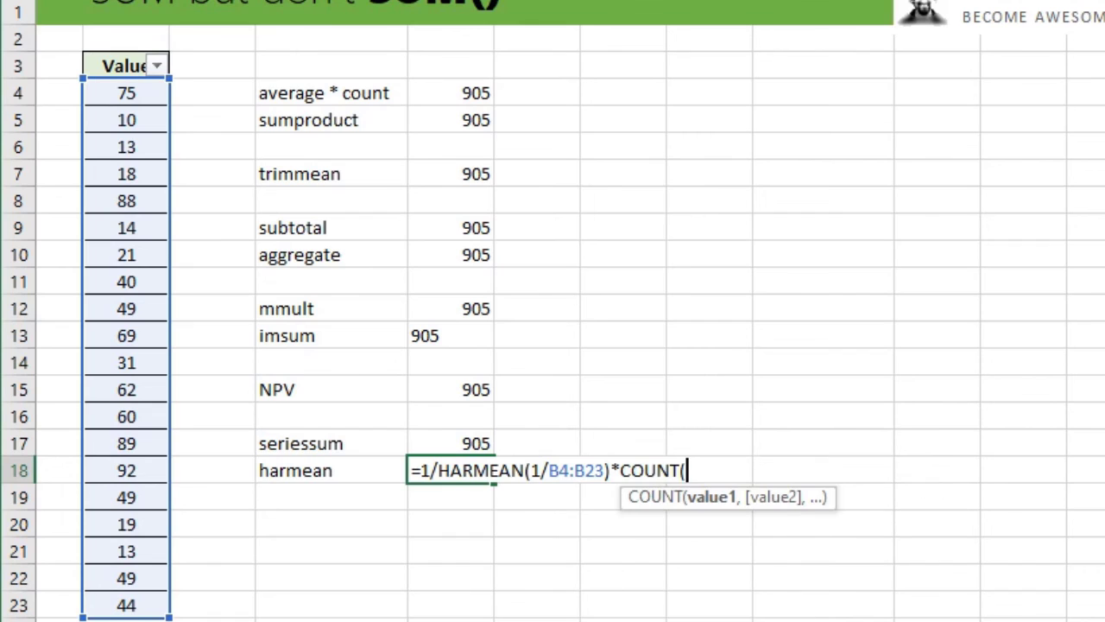
drag(146, 92, 147, 607)
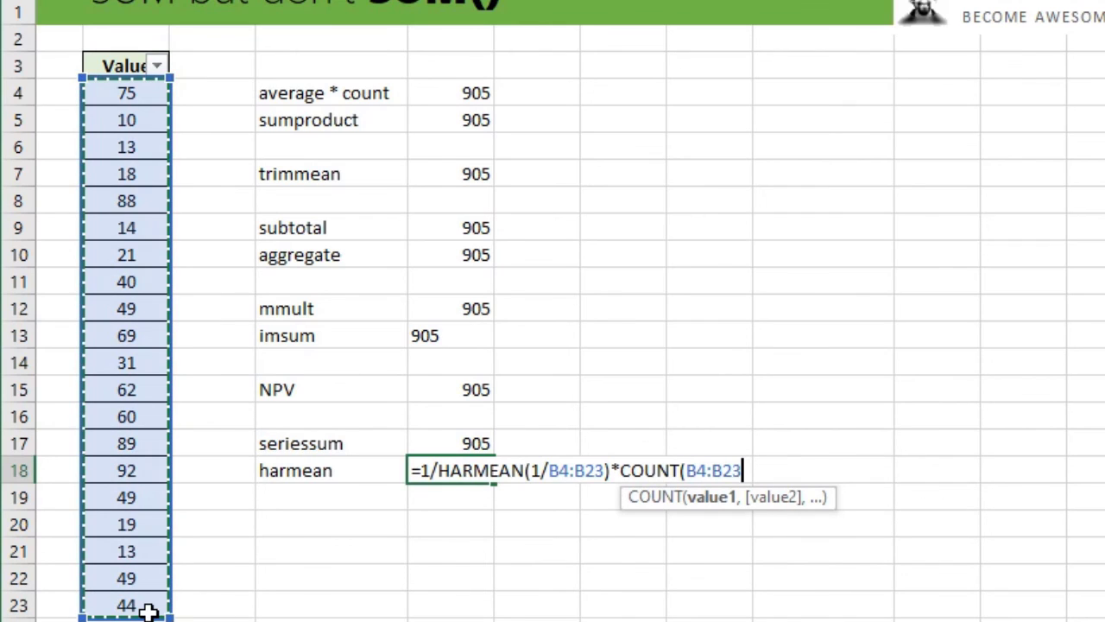
key(Return)
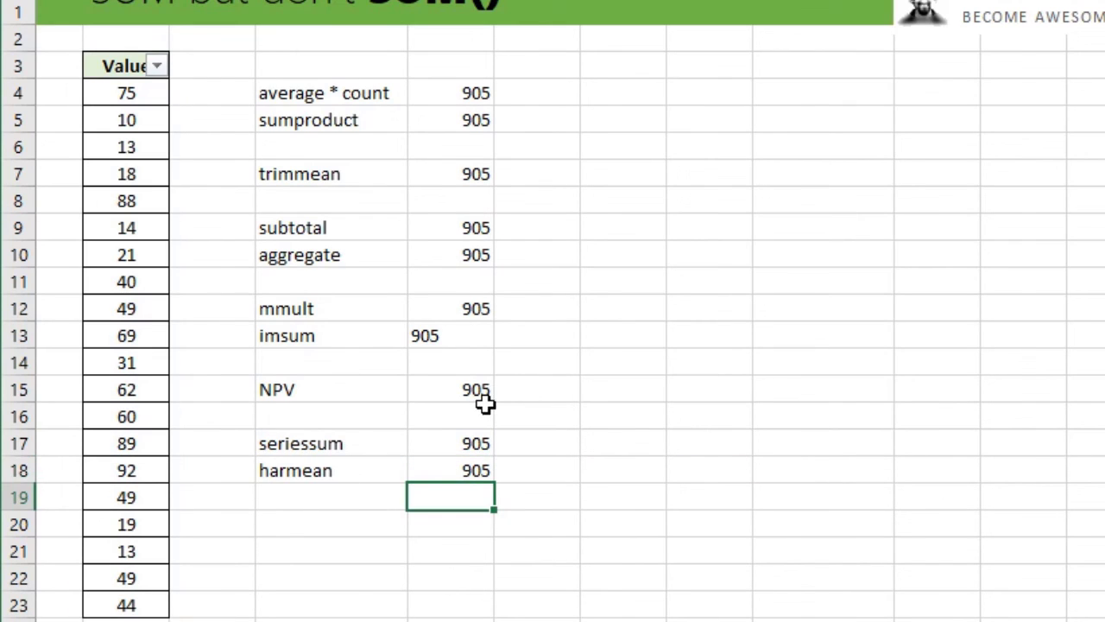